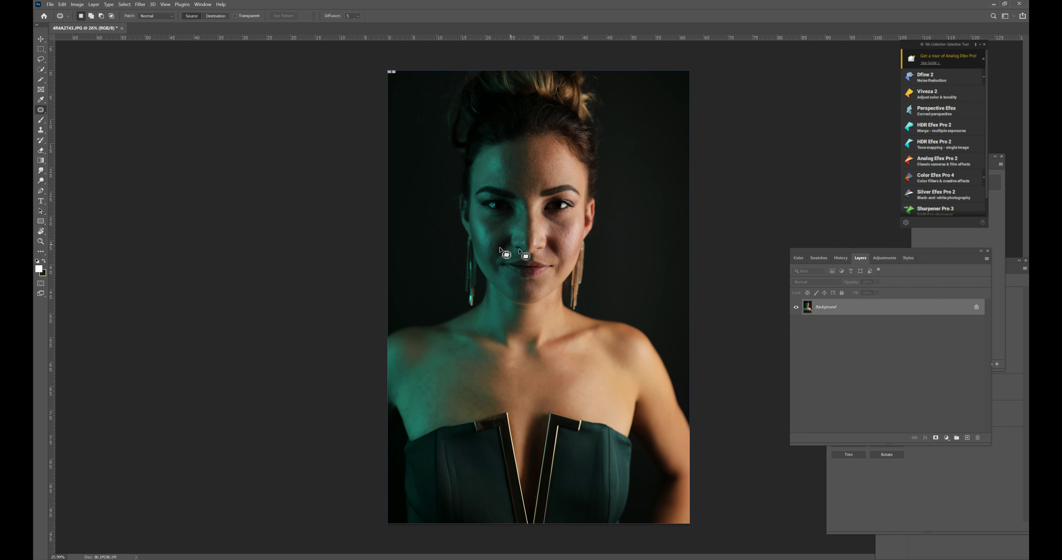
- Duplicate the Background layer of the portrait
{"action": "scroll", "coordinate": [499, 244], "scroll_direction": "up", "scroll_amount": 3}
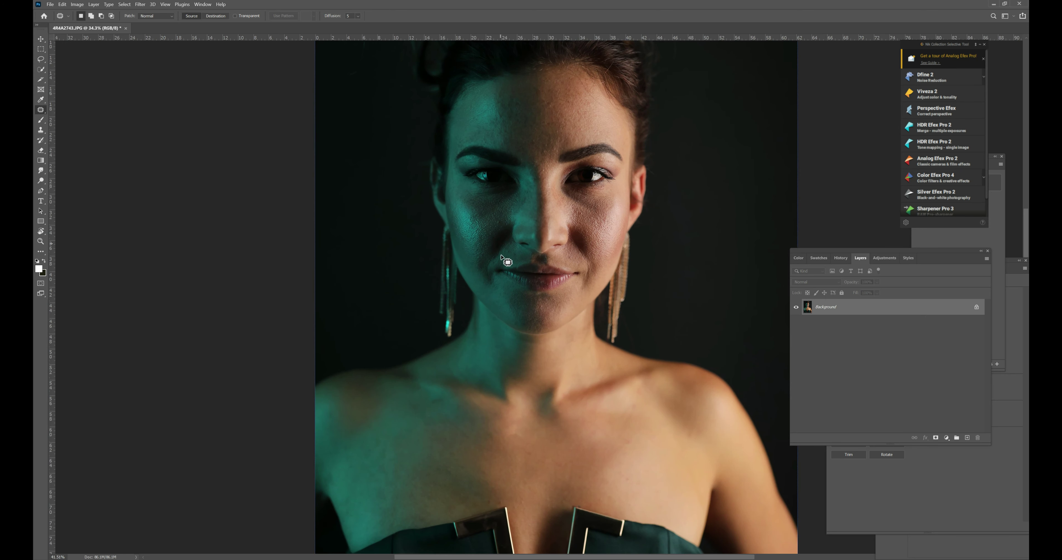
{"action": "scroll", "coordinate": [500, 255], "scroll_direction": "down", "scroll_amount": 2}
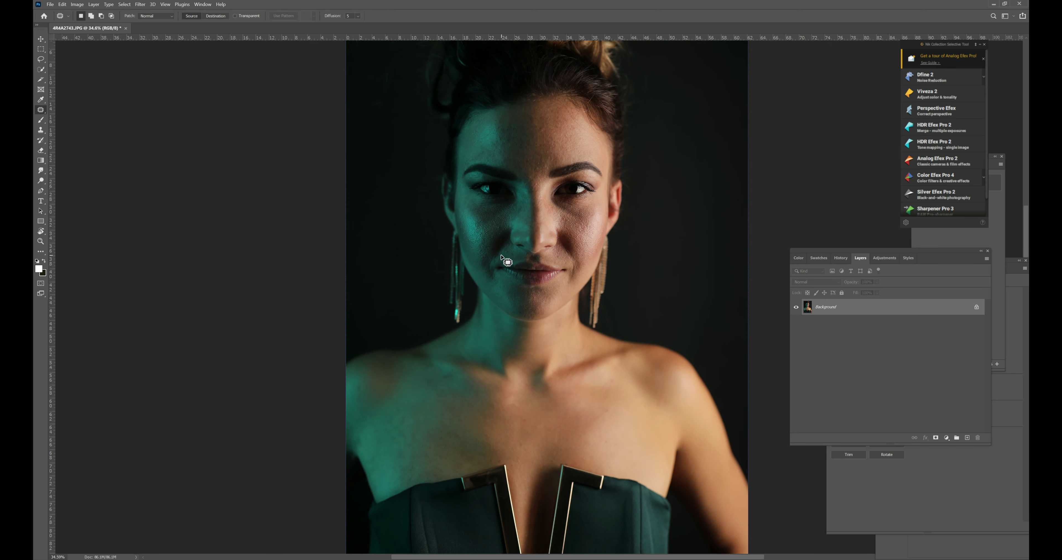
{"action": "scroll", "coordinate": [502, 259], "scroll_direction": "down", "scroll_amount": 2}
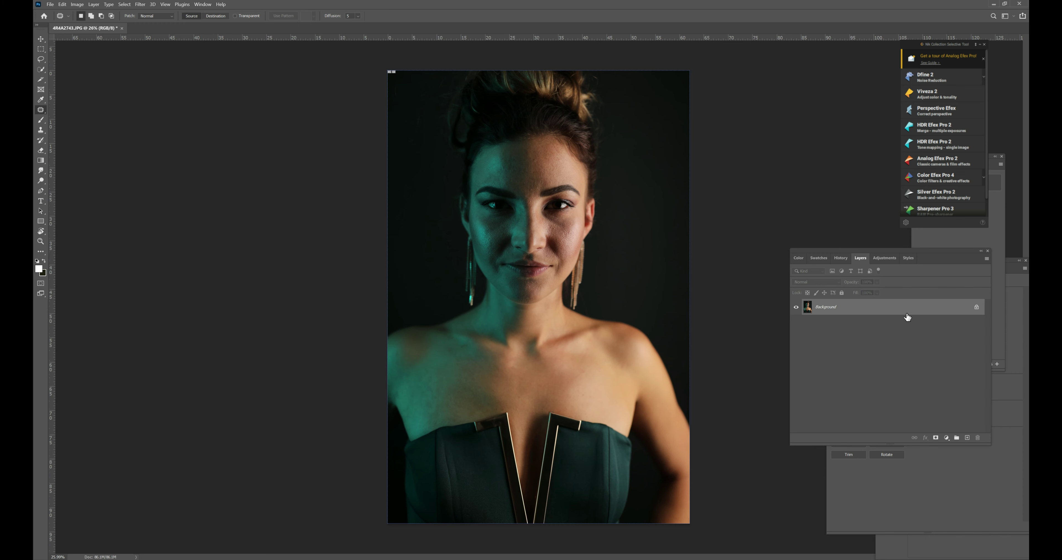
{"action": "left_click_drag", "start_coordinate": [916, 318], "coordinate": [967, 438]}
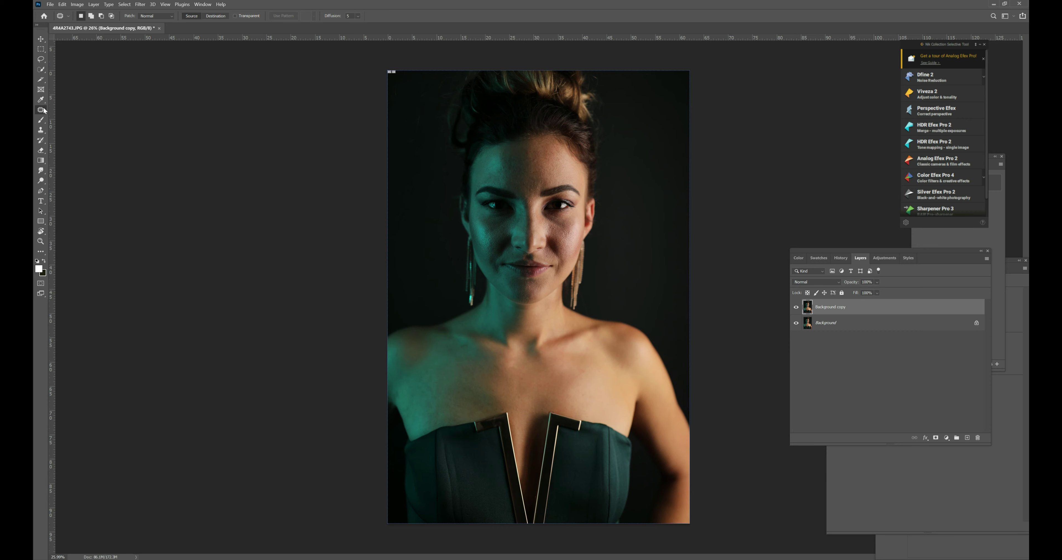
- Retouch skin blemishes on the warm-lit cheek with the Spot Healing Brush on the duplicate layer
{"action": "scroll", "coordinate": [521, 197], "scroll_direction": "up", "scroll_amount": 2}
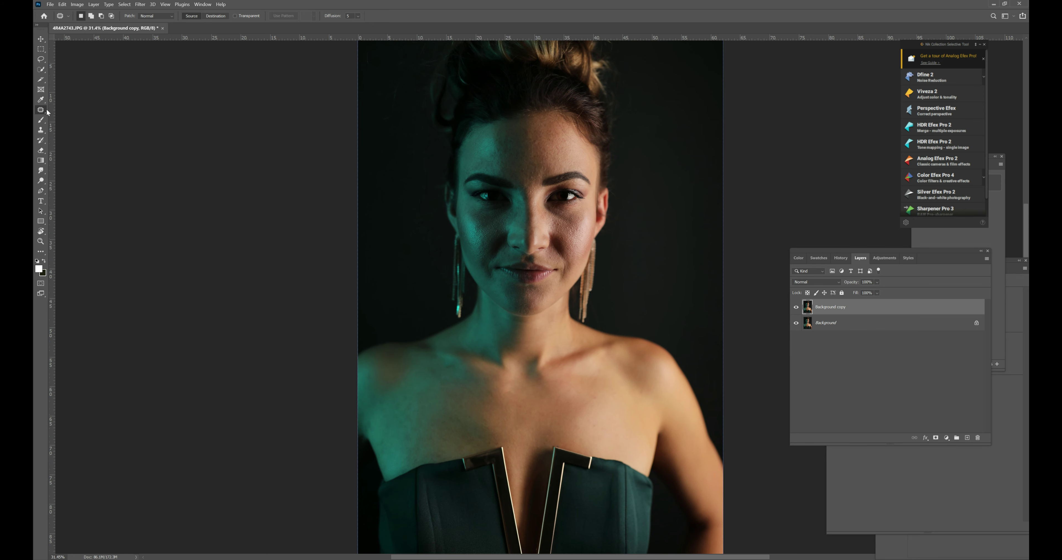
{"action": "key", "text": "shift+j"}
{"action": "key", "text": "shift+j"}
{"action": "key", "text": "shift+j"}
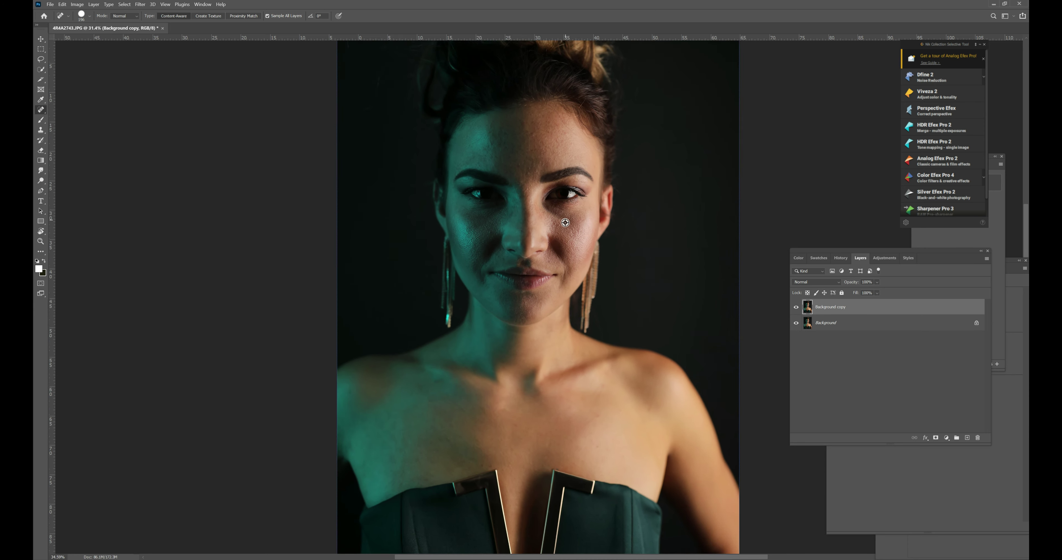
{"action": "scroll", "coordinate": [564, 222], "scroll_direction": "up", "scroll_amount": 2}
{"action": "scroll", "coordinate": [565, 223], "scroll_direction": "up", "scroll_amount": 1}
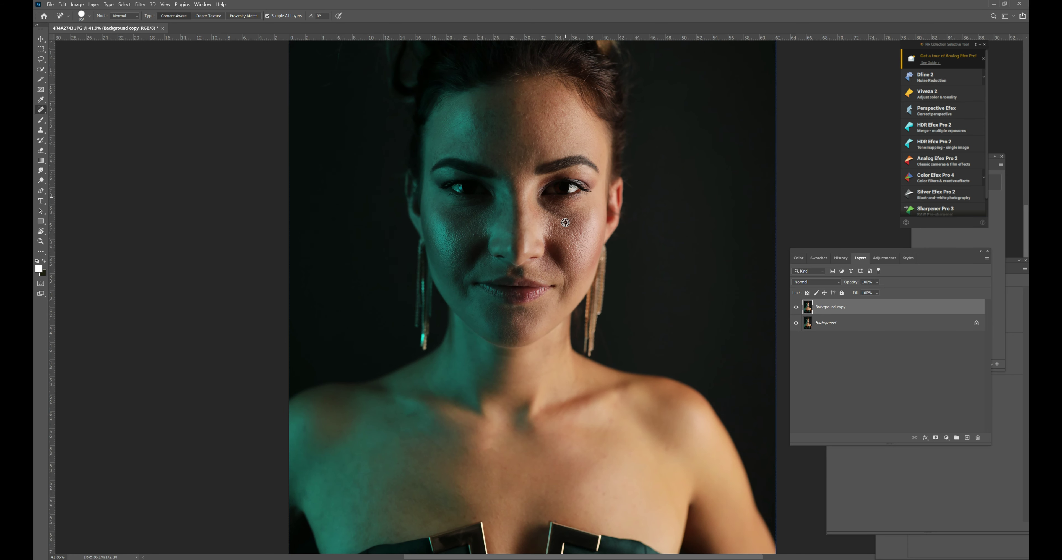
{"action": "scroll", "coordinate": [570, 226], "scroll_direction": "up", "scroll_amount": 3}
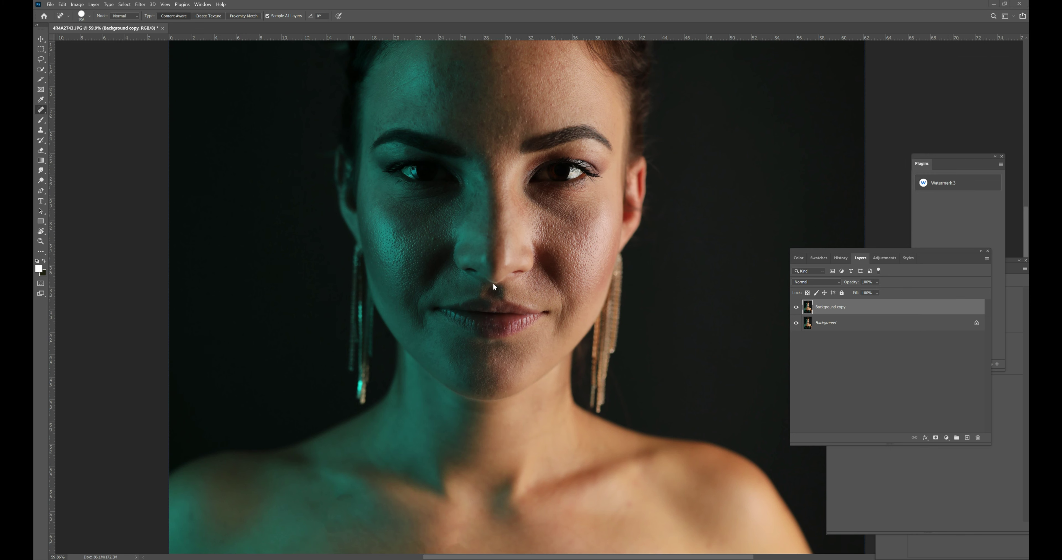
{"action": "left_click", "coordinate": [565, 247]}
{"action": "left_click", "coordinate": [563, 239]}
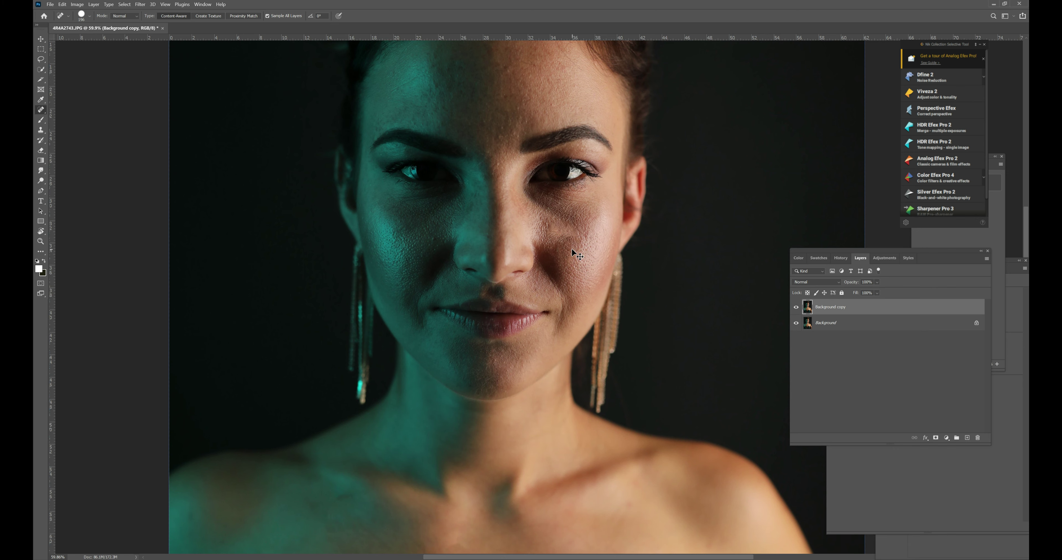
- Lower the opacity of the Background copy layer to about 50%
{"action": "key", "text": "z"}
{"action": "key", "text": "j"}
{"action": "scroll", "coordinate": [571, 257], "scroll_direction": "up", "scroll_amount": 3}
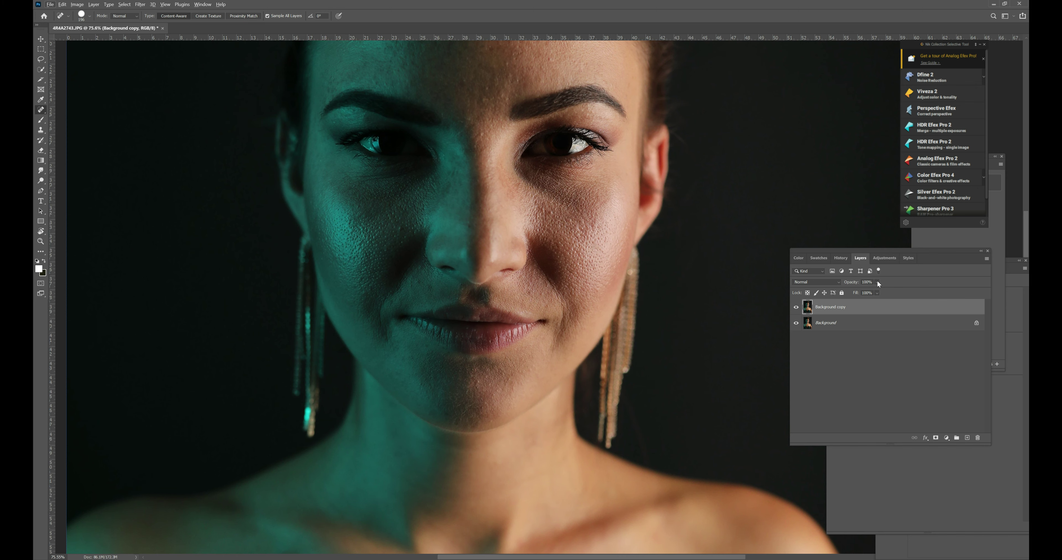
{"action": "left_click", "coordinate": [877, 282]}
{"action": "left_click", "coordinate": [875, 291]}
- Heal the blemishes on the warm-lit cheek between the eye and the nose with the Spot Healing Brush
{"action": "left_click", "coordinate": [585, 234]}
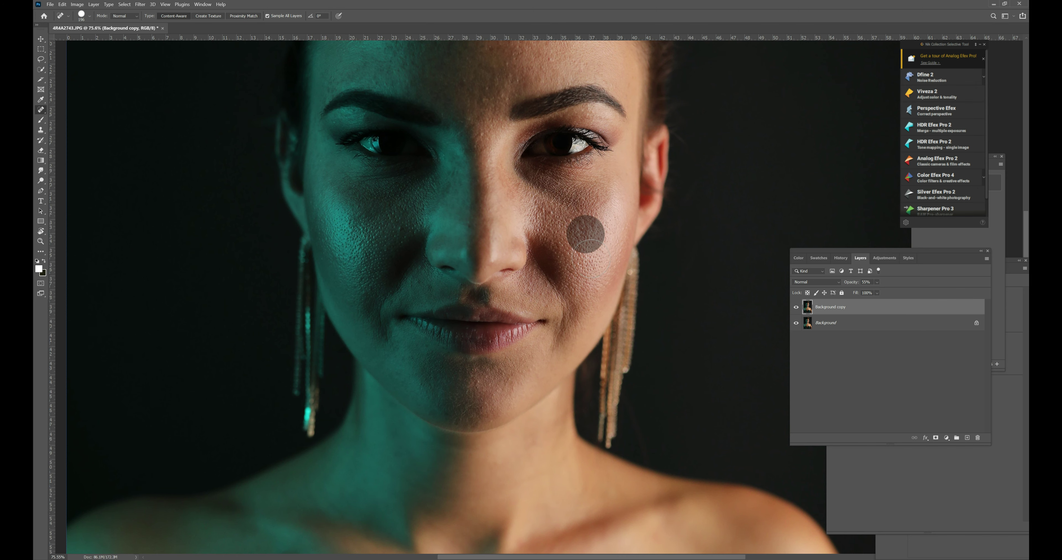
{"action": "left_click", "coordinate": [588, 248]}
{"action": "left_click", "coordinate": [575, 229]}
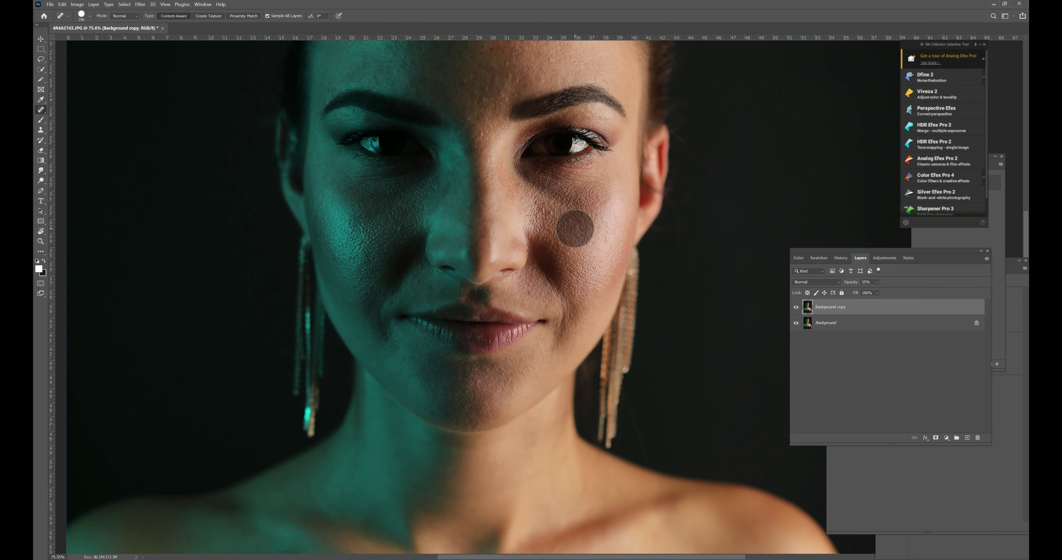
{"action": "left_click", "coordinate": [596, 216]}
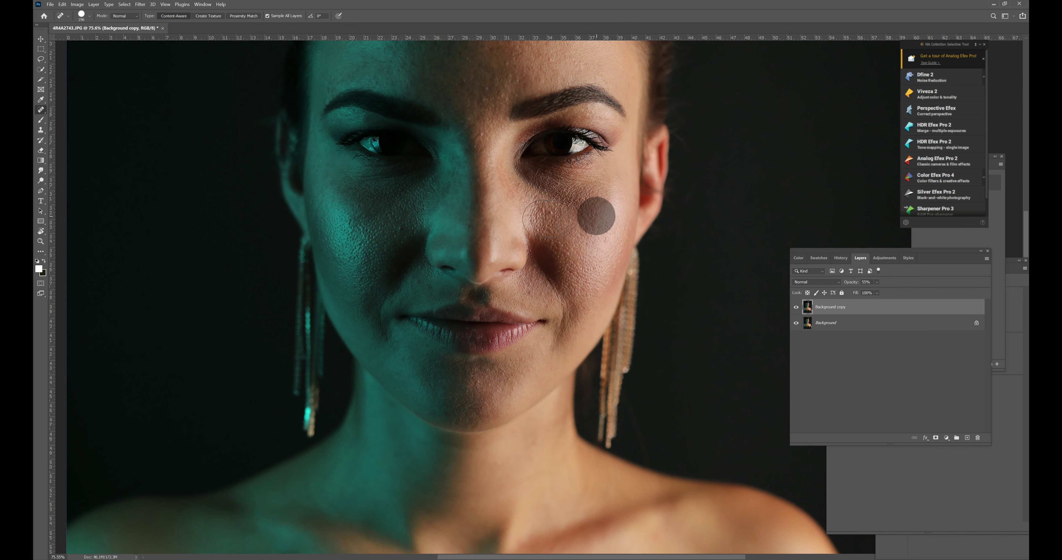
{"action": "left_click", "coordinate": [549, 220]}
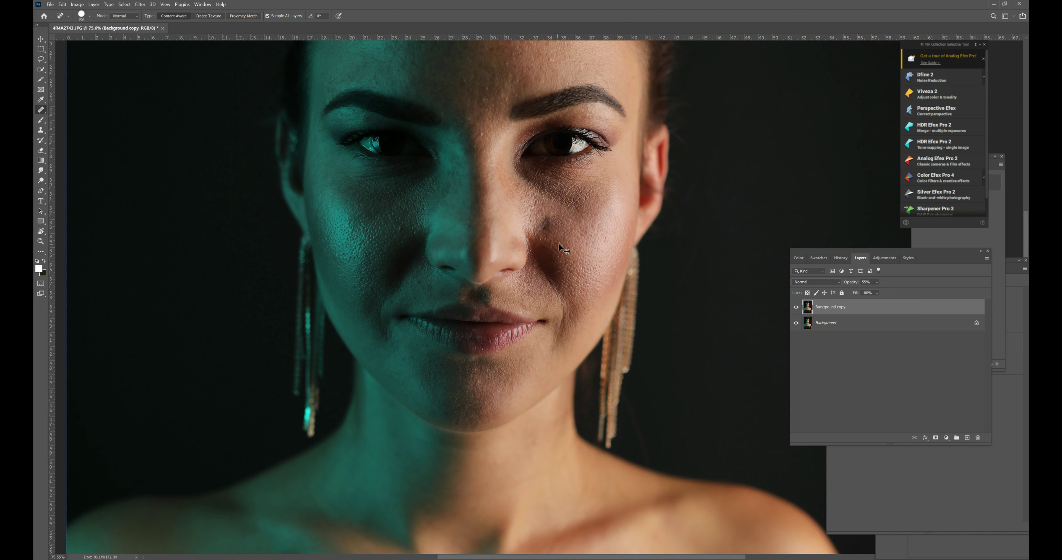
- Heal the skin spots on the teal-lit shoulder and upper chest with the Spot Healing Brush
{"action": "key", "text": "ctrl+0"}
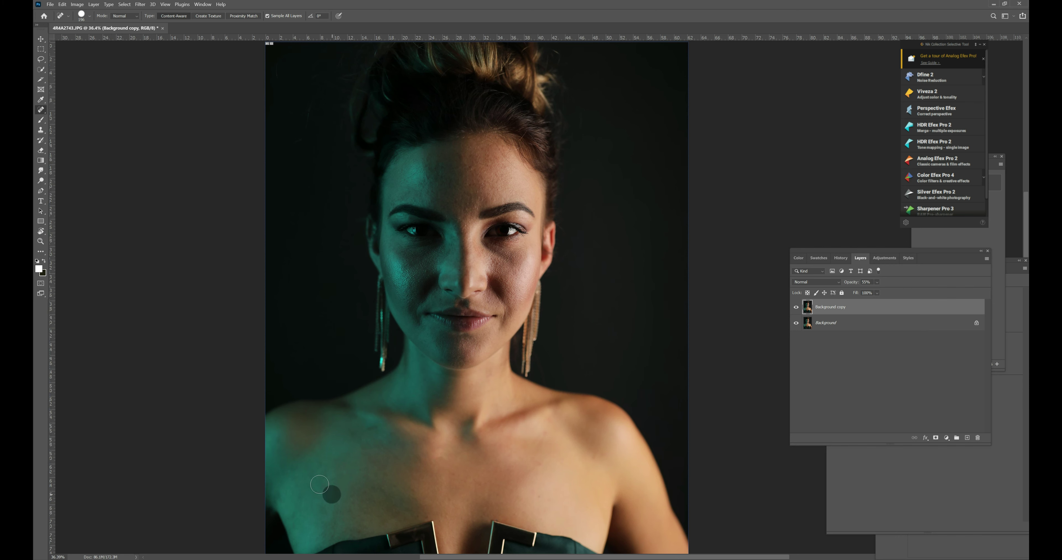
{"action": "left_click", "coordinate": [314, 473]}
{"action": "left_click", "coordinate": [298, 470]}
{"action": "left_click", "coordinate": [282, 443]}
{"action": "left_click", "coordinate": [280, 445]}
{"action": "left_click", "coordinate": [284, 499]}
{"action": "left_click", "coordinate": [325, 474]}
{"action": "left_click", "coordinate": [303, 468]}
- Clean up marks and stray hairs in the dark background on both sides of the head with the Spot Healing Brush
{"action": "scroll", "coordinate": [447, 239], "scroll_direction": "up", "scroll_amount": 2}
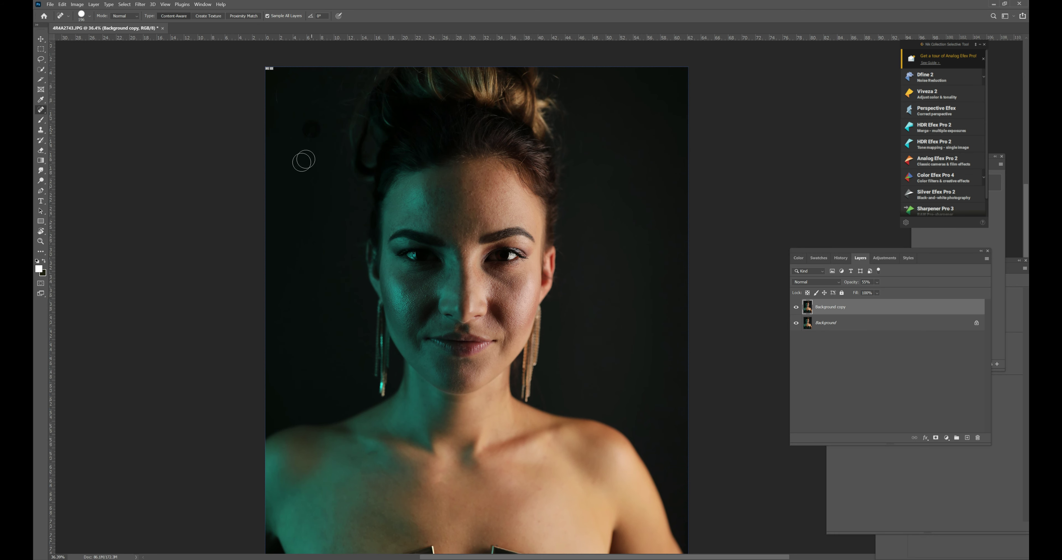
{"action": "left_click", "coordinate": [288, 142]}
{"action": "left_click", "coordinate": [282, 86]}
{"action": "left_click", "coordinate": [335, 149]}
{"action": "left_click", "coordinate": [575, 133]}
{"action": "left_click", "coordinate": [570, 201]}
{"action": "left_click", "coordinate": [568, 269]}
{"action": "left_click", "coordinate": [565, 284]}
{"action": "left_click", "coordinate": [566, 315]}
{"action": "left_click", "coordinate": [564, 272]}
{"action": "left_click", "coordinate": [349, 89]}
- Open the healing brush's size and hardness options and heal spots on the chest above the dress
{"action": "scroll", "coordinate": [493, 382], "scroll_direction": "up", "scroll_amount": 1}
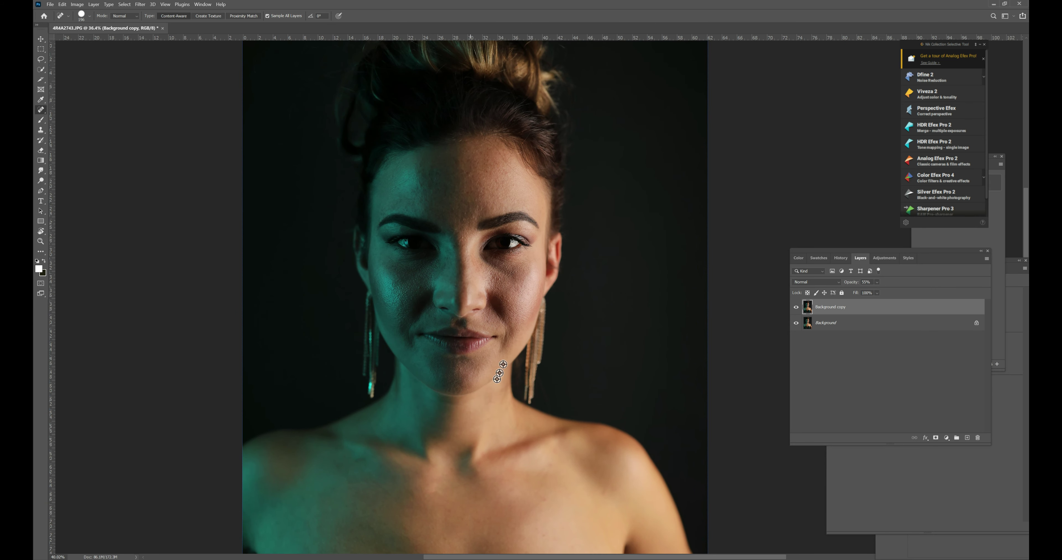
{"action": "left_click", "coordinate": [91, 18]}
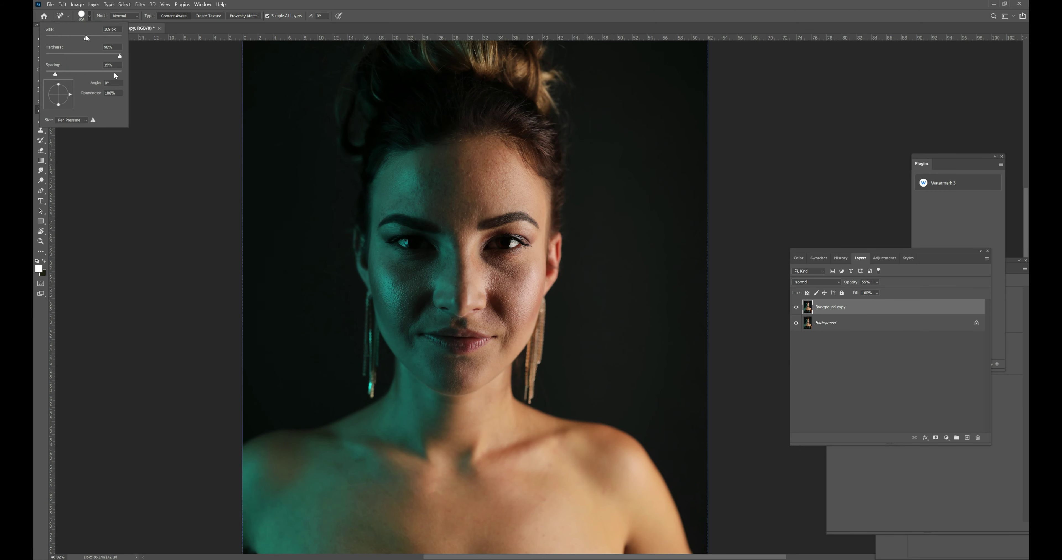
{"action": "left_click", "coordinate": [420, 290]}
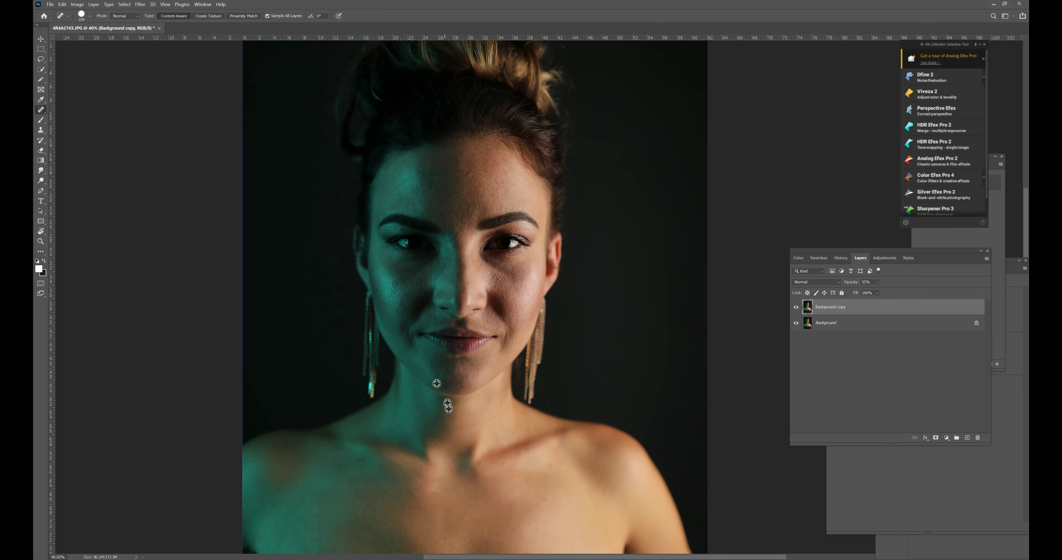
{"action": "scroll", "coordinate": [380, 489], "scroll_direction": "up", "scroll_amount": 1}
{"action": "scroll", "coordinate": [386, 495], "scroll_direction": "down", "scroll_amount": 2}
{"action": "scroll", "coordinate": [589, 507], "scroll_direction": "up", "scroll_amount": 1}
{"action": "left_click", "coordinate": [553, 497]}
{"action": "left_click", "coordinate": [555, 456]}
{"action": "left_click", "coordinate": [431, 502]}
{"action": "left_click", "coordinate": [405, 520]}
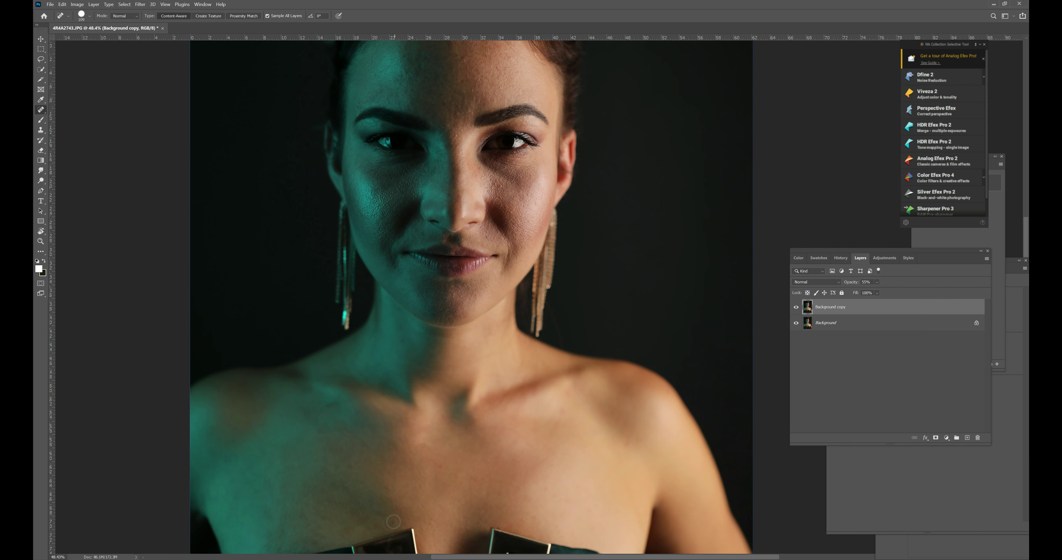
- Heal the blemishes on the teal-lit side along the dress edge and around the collarbone
{"action": "left_click", "coordinate": [312, 543]}
{"action": "left_click", "coordinate": [302, 544]}
{"action": "left_click", "coordinate": [279, 542]}
{"action": "left_click", "coordinate": [278, 545]}
{"action": "left_click", "coordinate": [282, 531]}
{"action": "left_click", "coordinate": [330, 403]}
{"action": "left_click", "coordinate": [309, 391]}
{"action": "left_click", "coordinate": [310, 420]}
{"action": "left_click", "coordinate": [390, 493]}
- Heal the spots across the centre and warm-lit side of the chest, up to the collarbone
{"action": "left_click", "coordinate": [476, 480]}
{"action": "left_click", "coordinate": [500, 494]}
{"action": "left_click", "coordinate": [532, 517]}
{"action": "left_click", "coordinate": [548, 491]}
{"action": "left_click", "coordinate": [586, 517]}
{"action": "left_click", "coordinate": [590, 526]}
{"action": "left_click", "coordinate": [579, 439]}
{"action": "left_click", "coordinate": [565, 414]}
{"action": "left_click", "coordinate": [567, 397]}
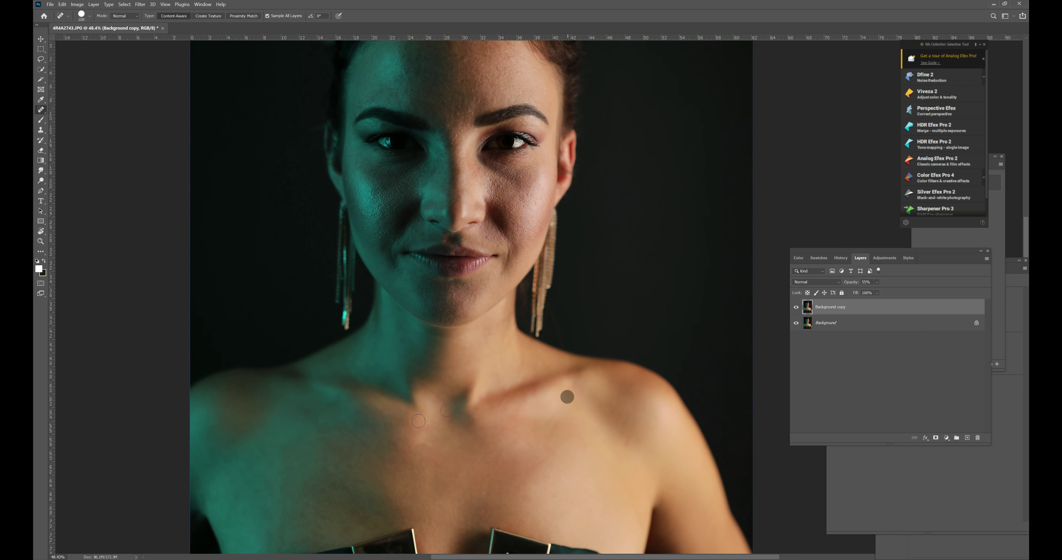
{"action": "left_click", "coordinate": [440, 421]}
- Heal the remaining spots on the teal-lit chest, collarbone and shoulder
{"action": "left_click", "coordinate": [268, 484]}
{"action": "left_click", "coordinate": [271, 540]}
{"action": "left_click", "coordinate": [361, 488]}
{"action": "left_click", "coordinate": [322, 431]}
{"action": "left_click", "coordinate": [332, 408]}
{"action": "left_click", "coordinate": [313, 404]}
{"action": "left_click", "coordinate": [263, 454]}
{"action": "left_click", "coordinate": [230, 460]}
{"action": "left_click", "coordinate": [229, 482]}
- Heal the blemishes on the centre and warm-lit side of the forehead with the Spot Healing Brush
{"action": "scroll", "coordinate": [455, 408], "scroll_direction": "up", "scroll_amount": 3}
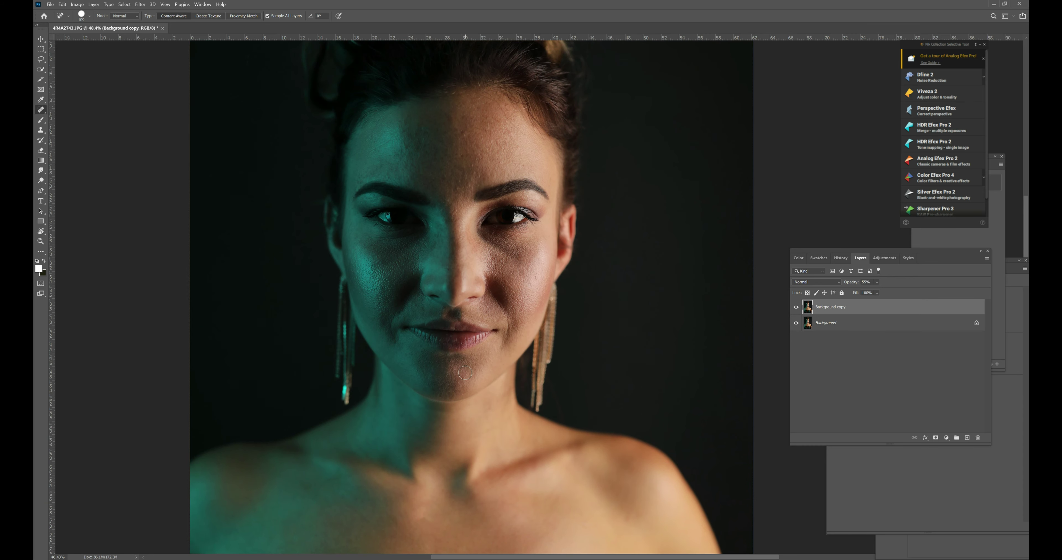
{"action": "scroll", "coordinate": [527, 294], "scroll_direction": "up", "scroll_amount": 3, "text": "alt"}
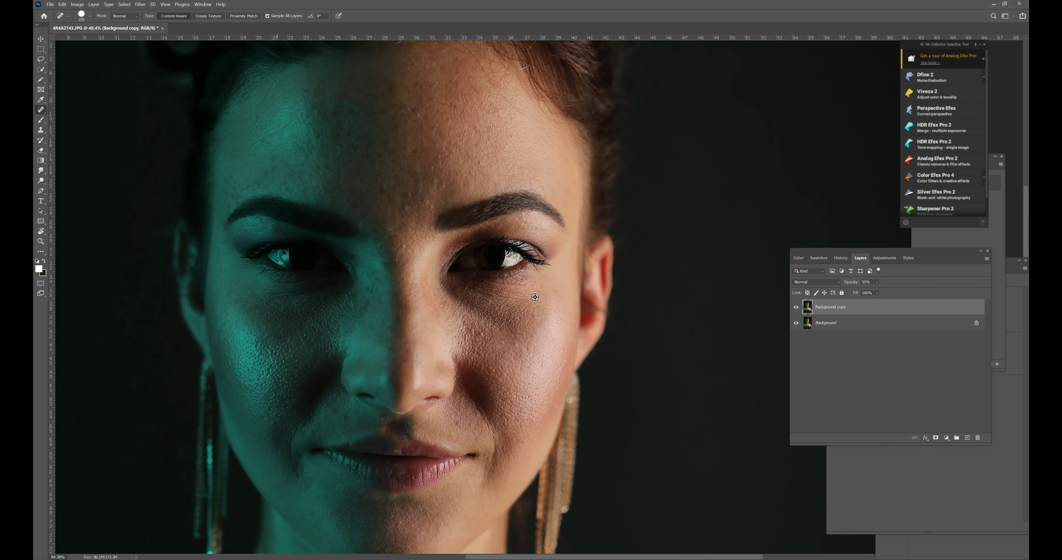
{"action": "scroll", "coordinate": [492, 332], "scroll_direction": "up", "scroll_amount": 2}
{"action": "scroll", "coordinate": [495, 330], "scroll_direction": "up", "scroll_amount": 1}
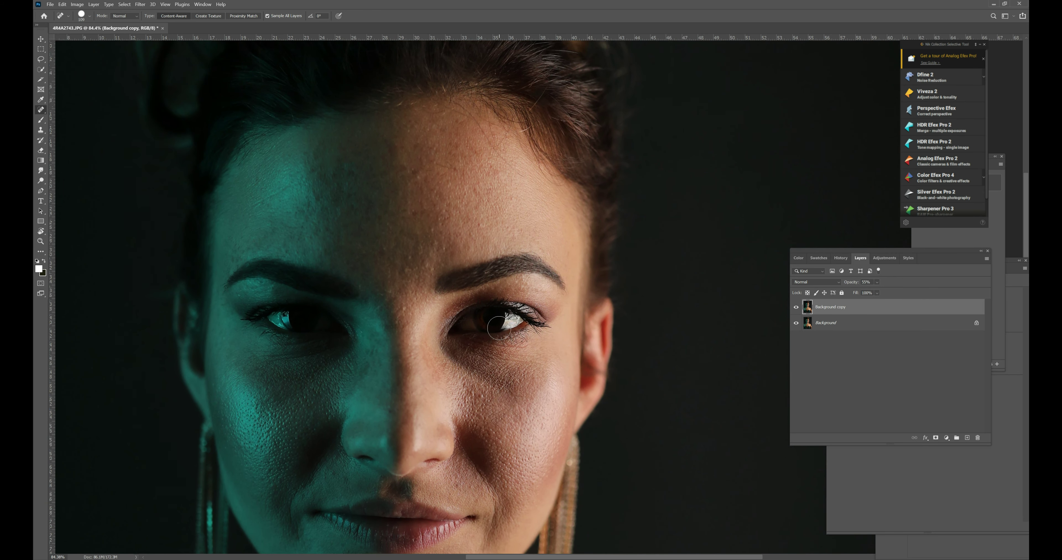
{"action": "left_click", "coordinate": [480, 230]}
{"action": "left_click", "coordinate": [450, 244]}
{"action": "left_click", "coordinate": [445, 229]}
{"action": "left_click", "coordinate": [441, 216]}
{"action": "left_click", "coordinate": [445, 209]}
{"action": "left_click", "coordinate": [419, 209]}
{"action": "left_click", "coordinate": [412, 165]}
{"action": "left_click", "coordinate": [390, 149]}
{"action": "left_click", "coordinate": [449, 158]}
{"action": "left_click", "coordinate": [450, 166]}
- Smooth out the spots between the eyebrows and on the bridge of the nose
{"action": "left_click", "coordinate": [412, 272]}
{"action": "left_click", "coordinate": [441, 251]}
{"action": "left_click", "coordinate": [425, 255]}
{"action": "left_click", "coordinate": [463, 230]}
{"action": "left_click", "coordinate": [427, 230]}
{"action": "left_click", "coordinate": [423, 264]}
{"action": "left_click", "coordinate": [385, 252]}
{"action": "left_click", "coordinate": [407, 311]}
- Heal the blemishes on both cheeks and beside the nose
{"action": "left_click", "coordinate": [472, 397]}
{"action": "left_click", "coordinate": [463, 482]}
{"action": "left_click", "coordinate": [353, 482]}
{"action": "left_click", "coordinate": [309, 493]}
{"action": "left_click", "coordinate": [293, 512]}
{"action": "left_click", "coordinate": [294, 529]}
{"action": "left_click", "coordinate": [520, 397]}
- Remove spots on the teal-lit forehead and stray hairs along the hairline with the Spot Healing Brush
{"action": "left_click", "coordinate": [348, 175]}
{"action": "left_click", "coordinate": [336, 182]}
{"action": "left_click", "coordinate": [313, 169]}
{"action": "left_click", "coordinate": [314, 155]}
{"action": "left_click", "coordinate": [400, 89]}
{"action": "left_click", "coordinate": [394, 91]}
{"action": "left_click_drag", "start_coordinate": [417, 89], "coordinate": [443, 86]}
{"action": "left_click", "coordinate": [477, 81]}
{"action": "left_click", "coordinate": [525, 125]}
{"action": "left_click", "coordinate": [556, 127]}
{"action": "left_click", "coordinate": [567, 116]}
{"action": "left_click_drag", "start_coordinate": [561, 56], "coordinate": [525, 57]}
- Clean up the background beside the warm-lit ear and heal the blemishes on the chin and below the lips
{"action": "scroll", "coordinate": [557, 336], "scroll_direction": "down", "scroll_amount": 5}
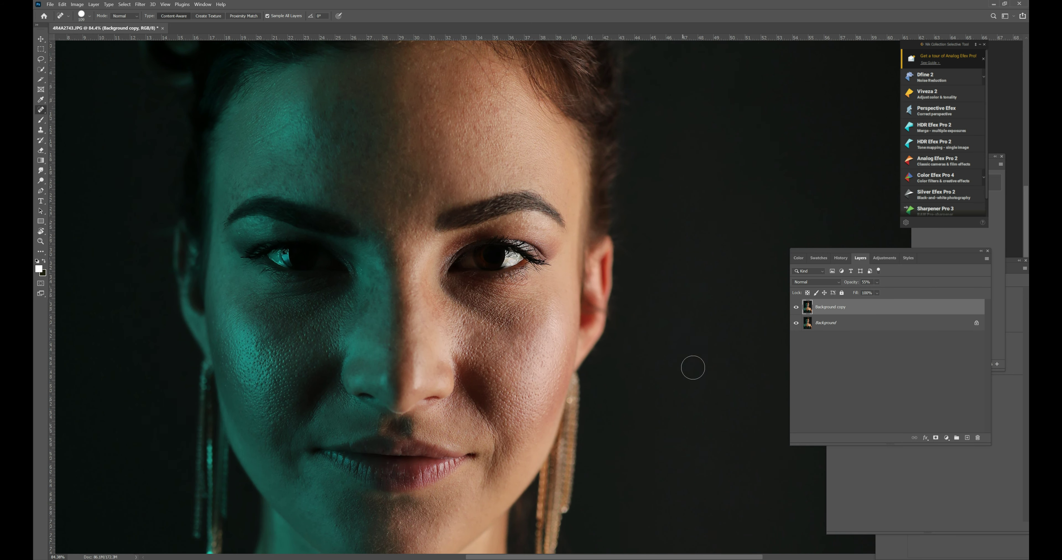
{"action": "left_click", "coordinate": [633, 324]}
{"action": "scroll", "coordinate": [510, 458], "scroll_direction": "down", "scroll_amount": 2}
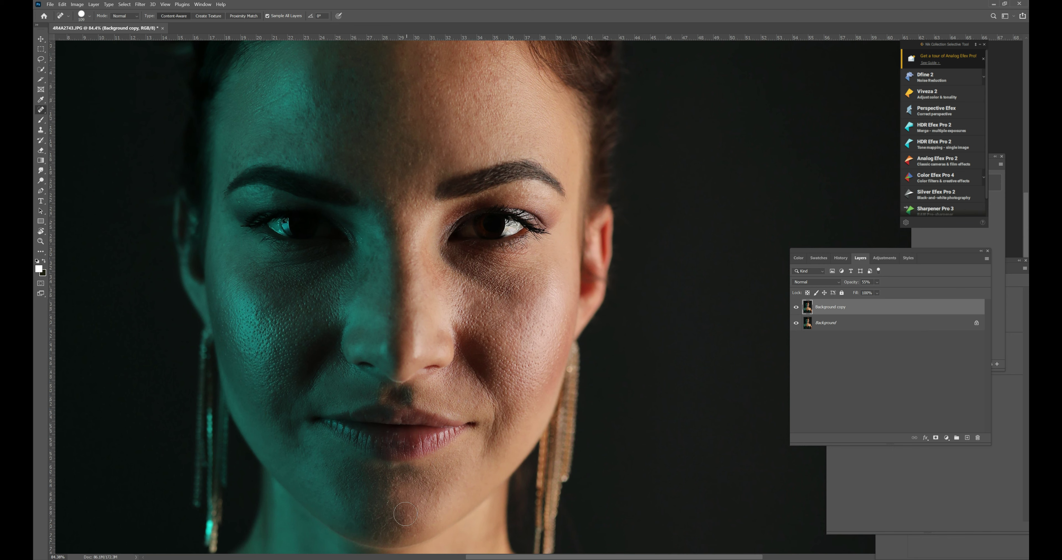
{"action": "left_click", "coordinate": [388, 531]}
{"action": "left_click", "coordinate": [374, 531]}
{"action": "left_click", "coordinate": [380, 517]}
{"action": "left_click", "coordinate": [391, 481]}
{"action": "left_click", "coordinate": [403, 485]}
{"action": "left_click_drag", "start_coordinate": [343, 462], "coordinate": [326, 467]}
- Touch up remaining spots on the teal-lit forehead, hairline, cheeks and chin with the Spot Healing Brush
{"action": "key", "text": "ctrl+0"}
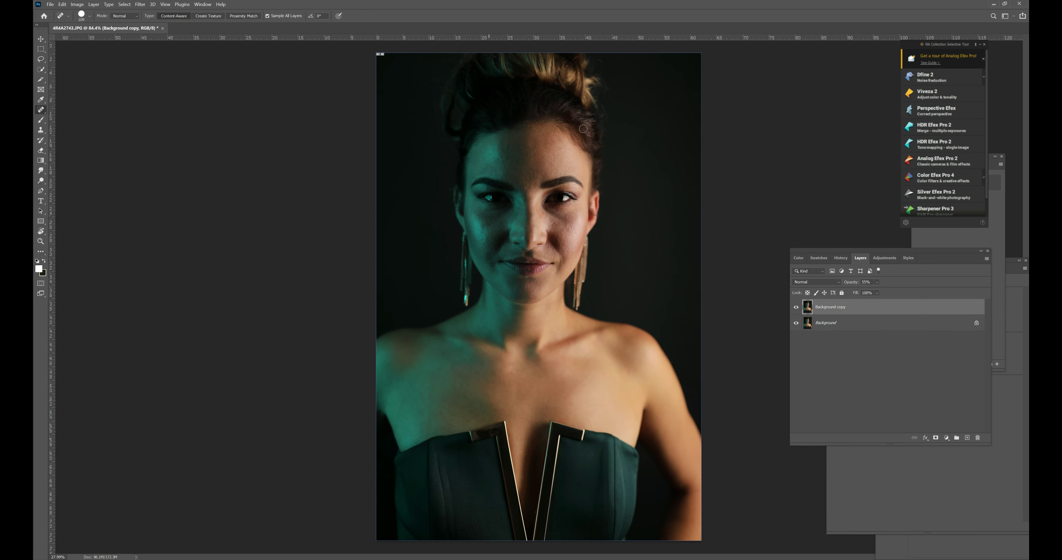
{"action": "scroll", "coordinate": [534, 149], "scroll_direction": "up", "scroll_amount": 3}
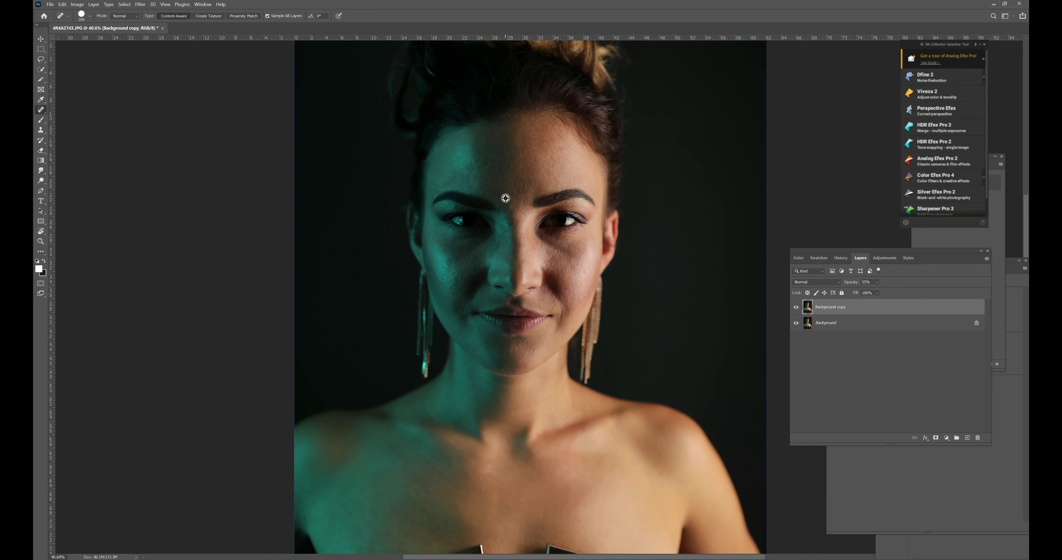
{"action": "scroll", "coordinate": [506, 198], "scroll_direction": "up", "scroll_amount": 1}
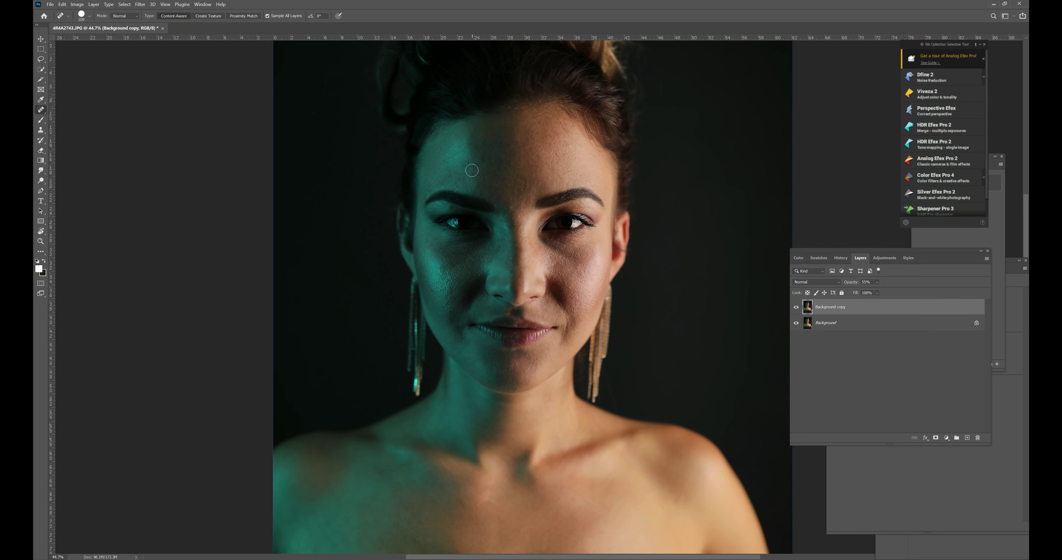
{"action": "left_click", "coordinate": [472, 171]}
{"action": "left_click", "coordinate": [477, 167]}
{"action": "left_click", "coordinate": [529, 104]}
{"action": "left_click", "coordinate": [514, 106]}
{"action": "left_click", "coordinate": [446, 308]}
{"action": "left_click", "coordinate": [517, 359]}
{"action": "left_click", "coordinate": [556, 266]}
{"action": "left_click", "coordinate": [483, 164]}
- Heal the spots along the lower edge of the chin
{"action": "scroll", "coordinate": [505, 296], "scroll_direction": "down", "scroll_amount": 1}
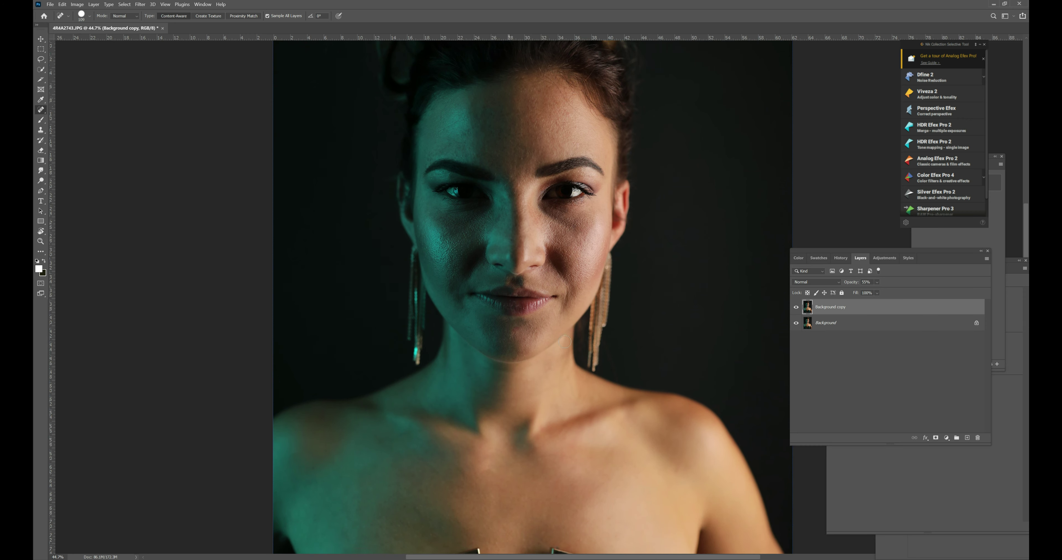
{"action": "scroll", "coordinate": [511, 314], "scroll_direction": "up", "scroll_amount": 5}
{"action": "scroll", "coordinate": [519, 333], "scroll_direction": "up", "scroll_amount": 1}
{"action": "left_click", "coordinate": [429, 371]}
{"action": "left_click", "coordinate": [450, 385]}
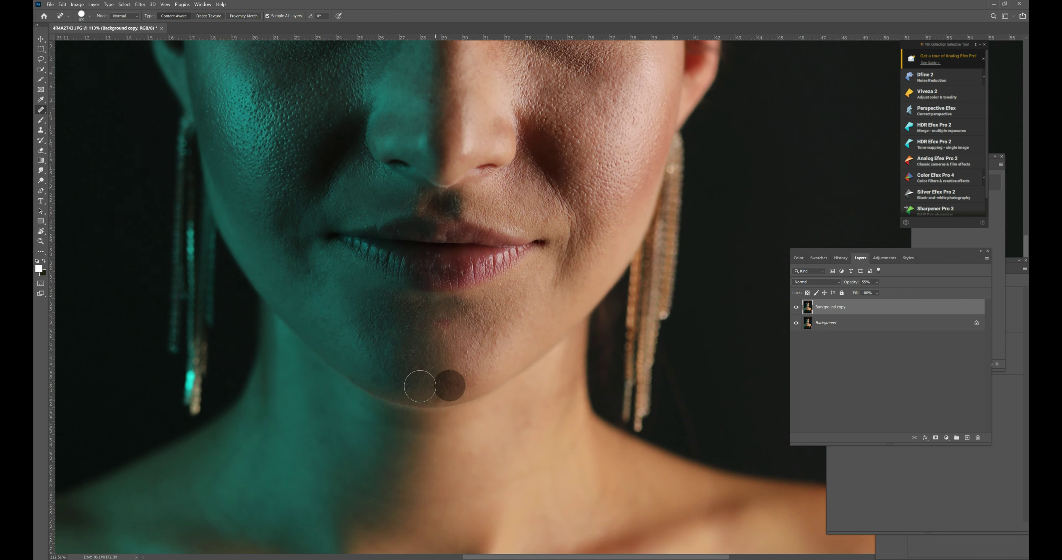
{"action": "left_click", "coordinate": [371, 370]}
- Heal the blemishes around both corners of the mouth and along the teal-lit smile line
{"action": "left_click", "coordinate": [309, 265]}
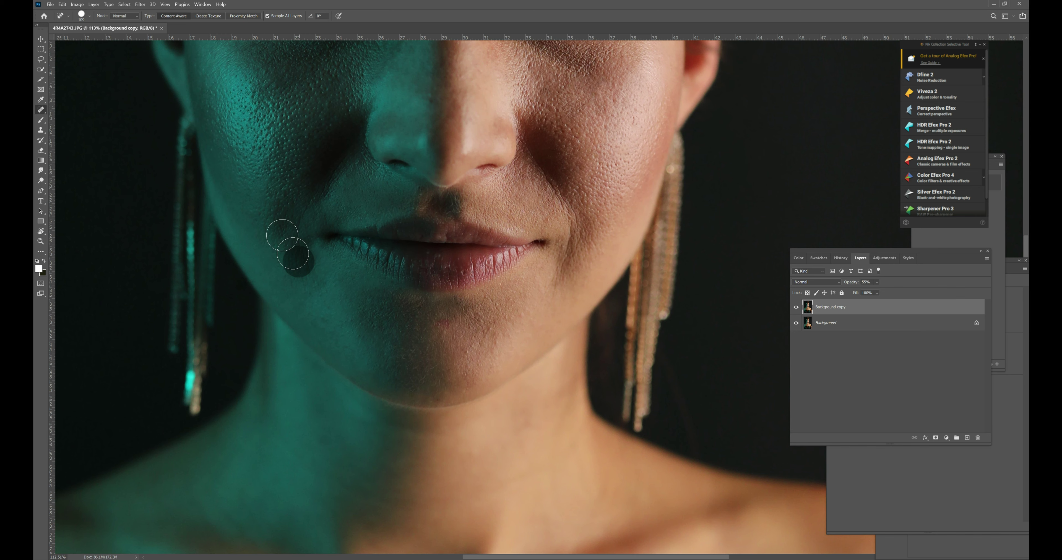
{"action": "left_click", "coordinate": [285, 233]}
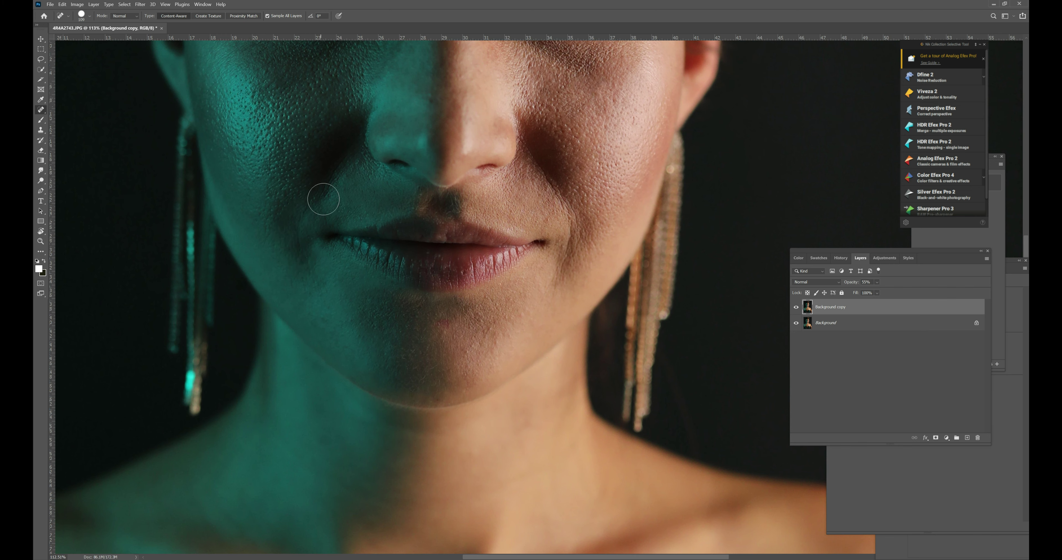
{"action": "left_click_drag", "start_coordinate": [347, 173], "coordinate": [350, 192]}
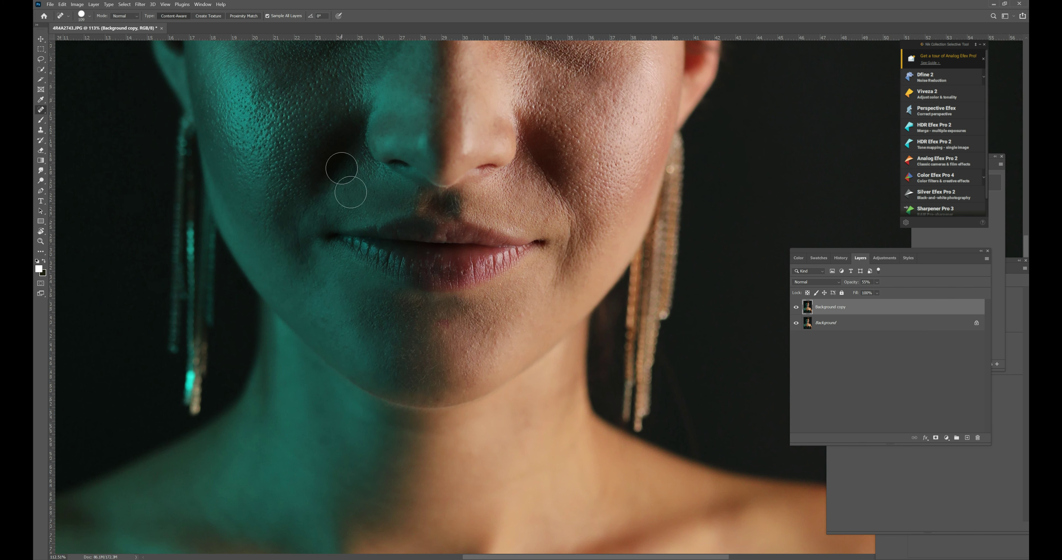
{"action": "left_click", "coordinate": [571, 247]}
{"action": "left_click", "coordinate": [566, 262]}
{"action": "left_click", "coordinate": [560, 275]}
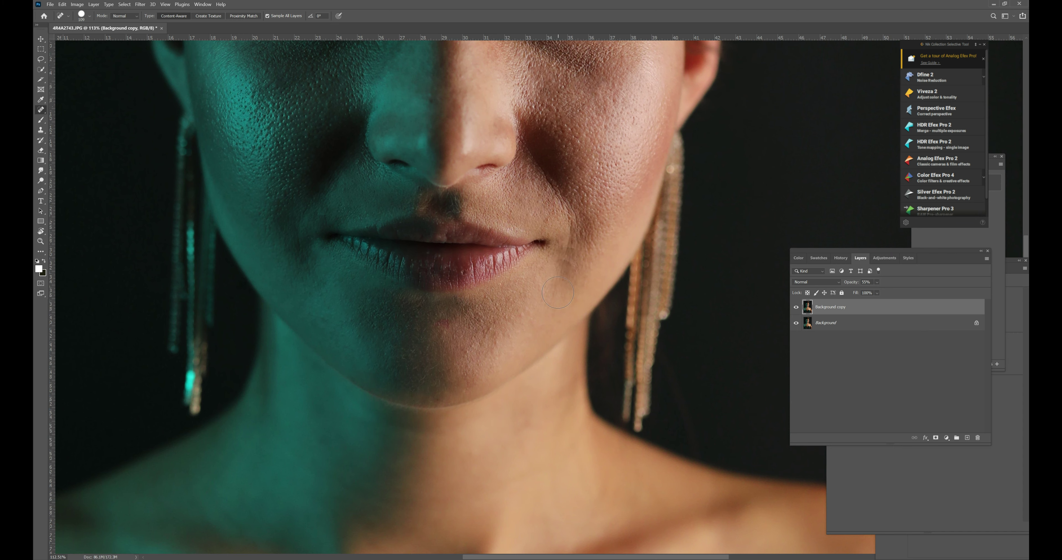
- Heal the spots on the warm-lit cheek above and beside the corner of the mouth
{"action": "left_click_drag", "start_coordinate": [564, 242], "coordinate": [564, 220]}
{"action": "left_click", "coordinate": [558, 201]}
{"action": "scroll", "coordinate": [581, 259], "scroll_direction": "down", "scroll_amount": 3}
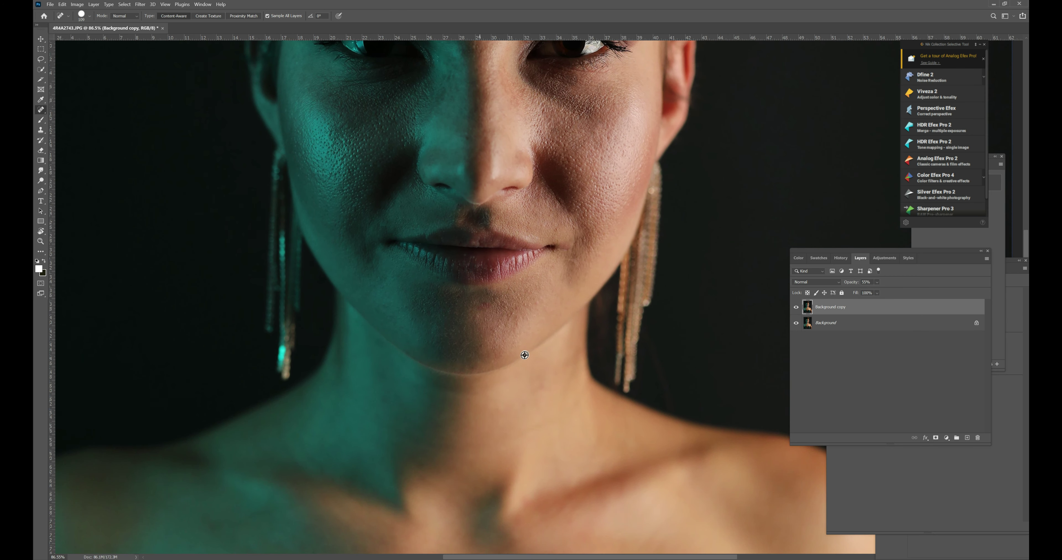
{"action": "scroll", "coordinate": [524, 350], "scroll_direction": "down", "scroll_amount": 3}
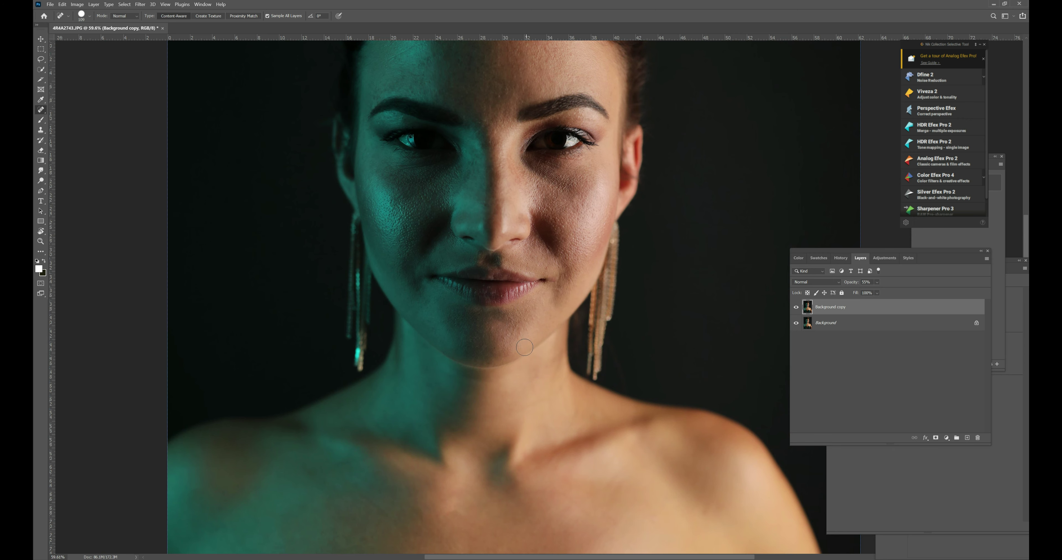
{"action": "scroll", "coordinate": [513, 363], "scroll_direction": "down", "scroll_amount": 4}
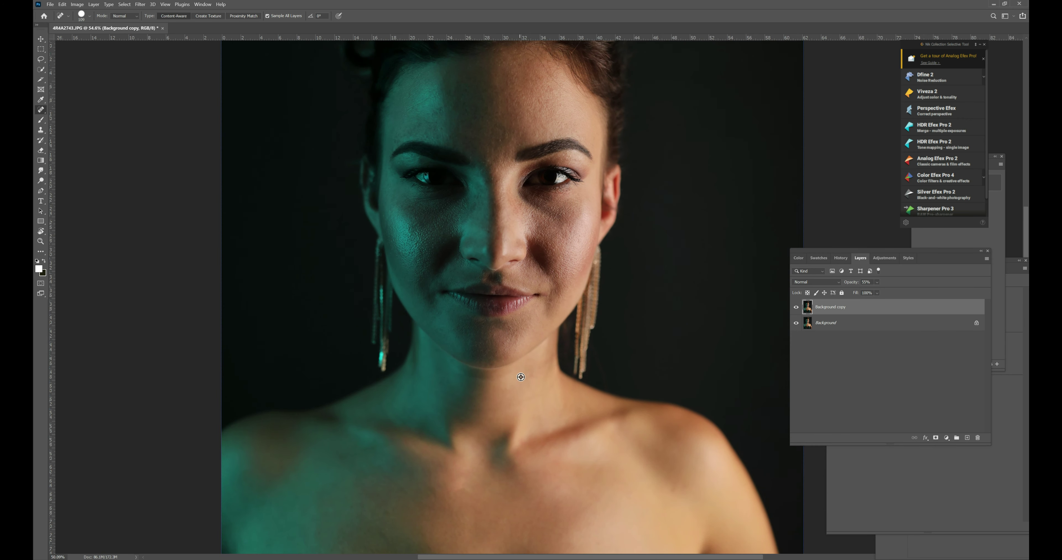
{"action": "scroll", "coordinate": [521, 383], "scroll_direction": "up", "scroll_amount": 2}
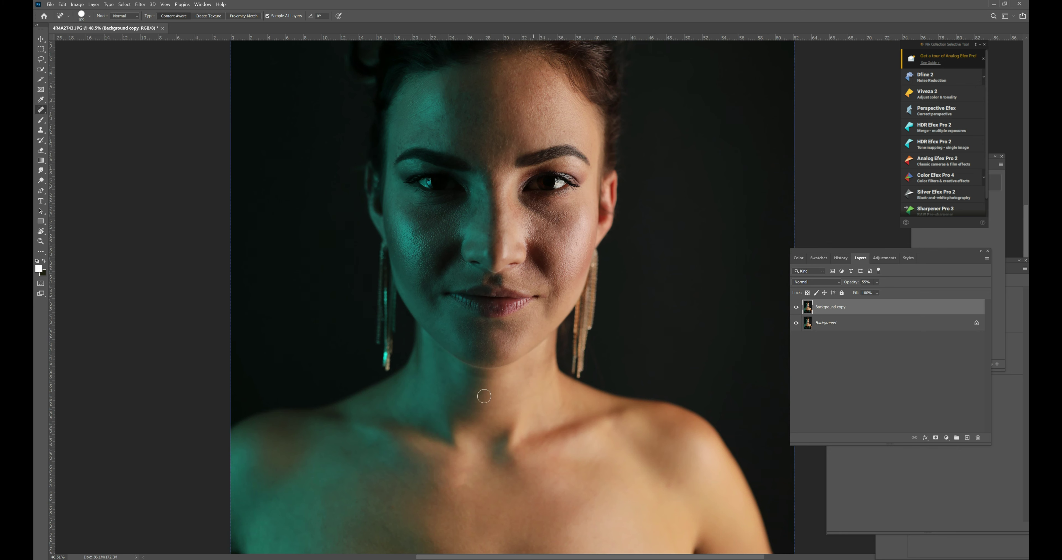
{"action": "left_click", "coordinate": [203, 5]}
{"action": "mouse_move", "coordinate": [210, 11]}
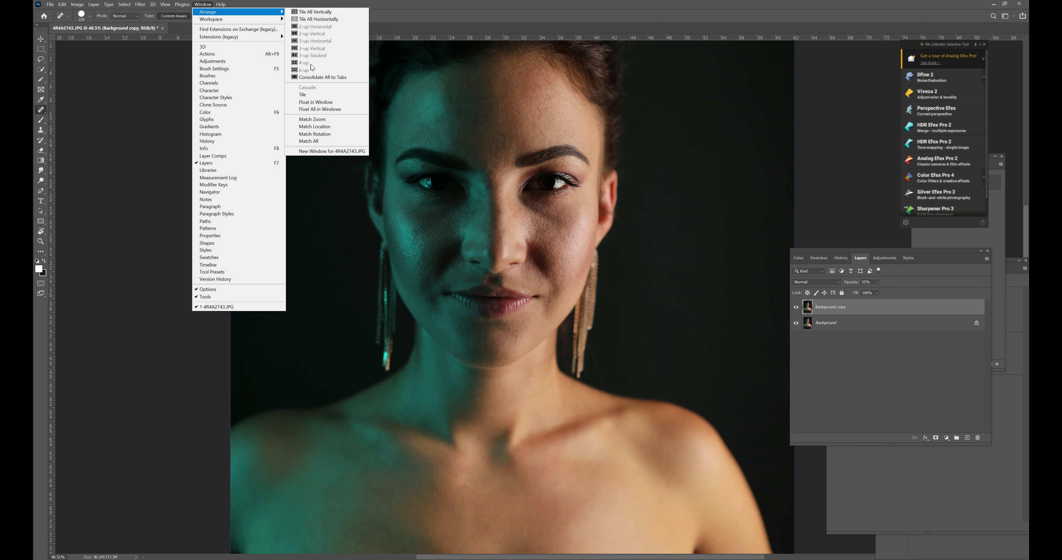
{"action": "left_click", "coordinate": [316, 12]}
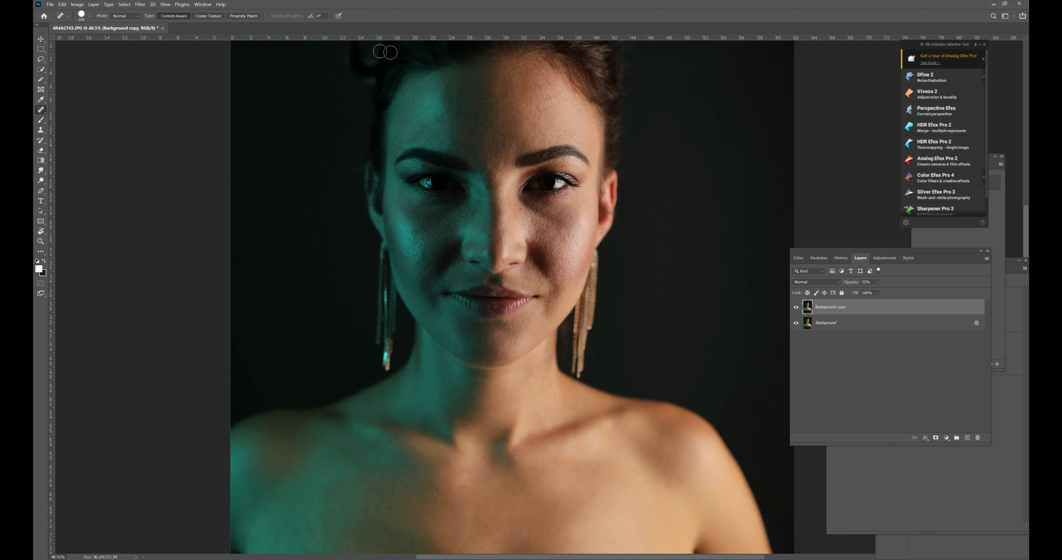
{"action": "left_click", "coordinate": [267, 16]}
- Heal the spots between the eyebrows, on the bridge of the nose and on the warm-lit cheek
{"action": "scroll", "coordinate": [515, 314], "scroll_direction": "down", "scroll_amount": 4}
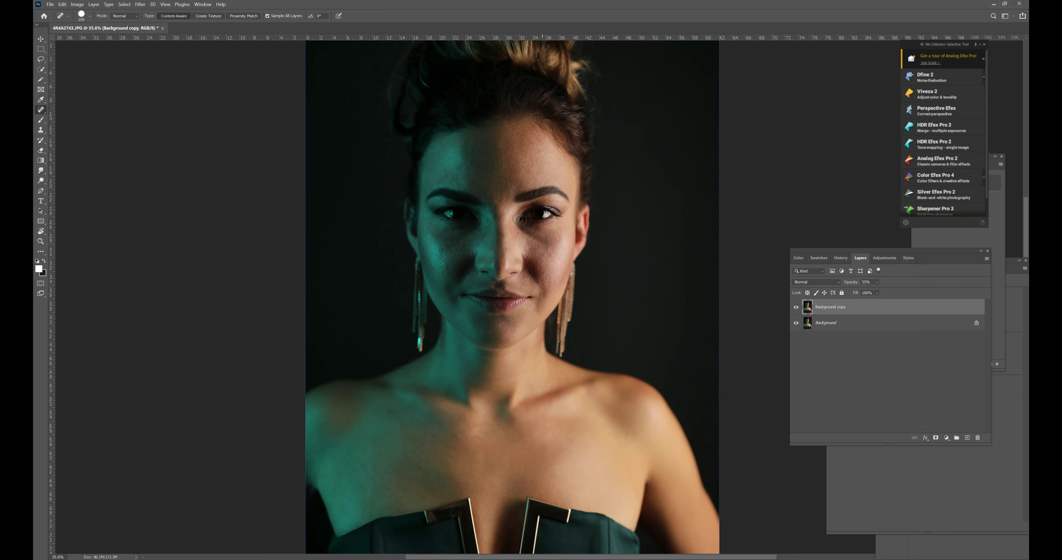
{"action": "scroll", "coordinate": [515, 201], "scroll_direction": "up", "scroll_amount": 8}
{"action": "left_click", "coordinate": [489, 174]}
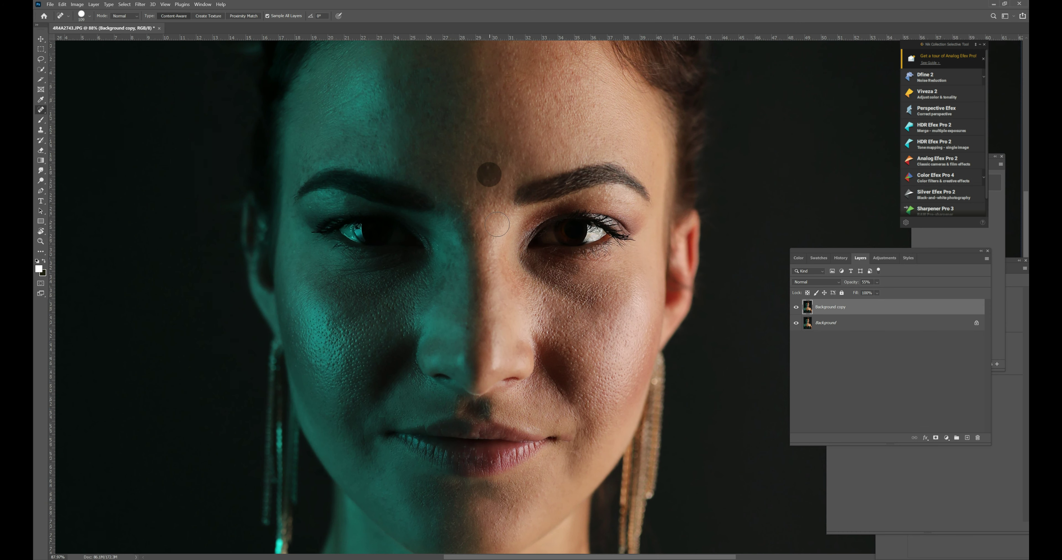
{"action": "left_click", "coordinate": [486, 226]}
{"action": "left_click", "coordinate": [622, 352]}
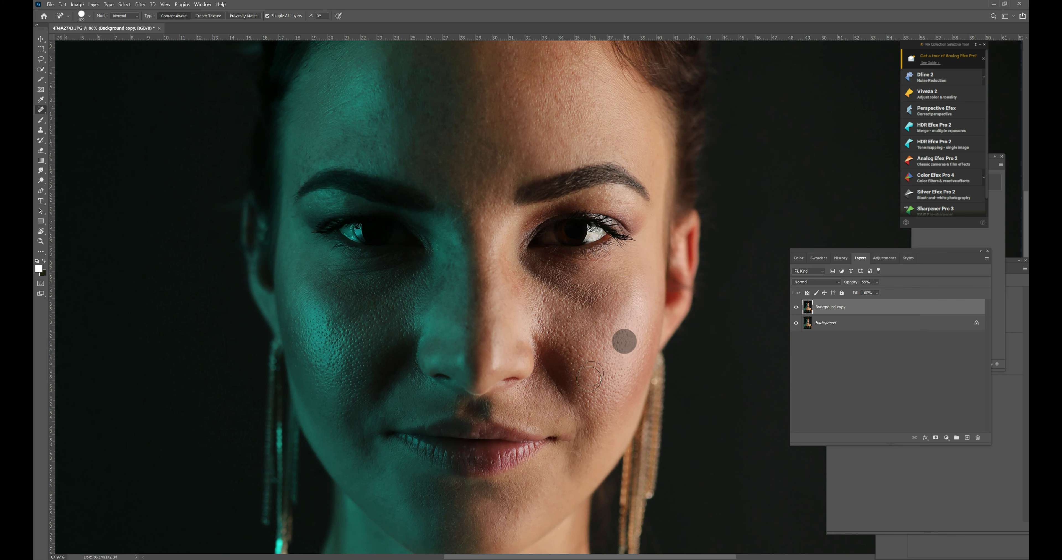
{"action": "left_click", "coordinate": [597, 403]}
- Heal the small blemishes around the warm-lit corner of the mouth and on the chin below the lips
{"action": "left_click", "coordinate": [563, 420]}
{"action": "left_click", "coordinate": [570, 458]}
{"action": "left_click", "coordinate": [567, 442]}
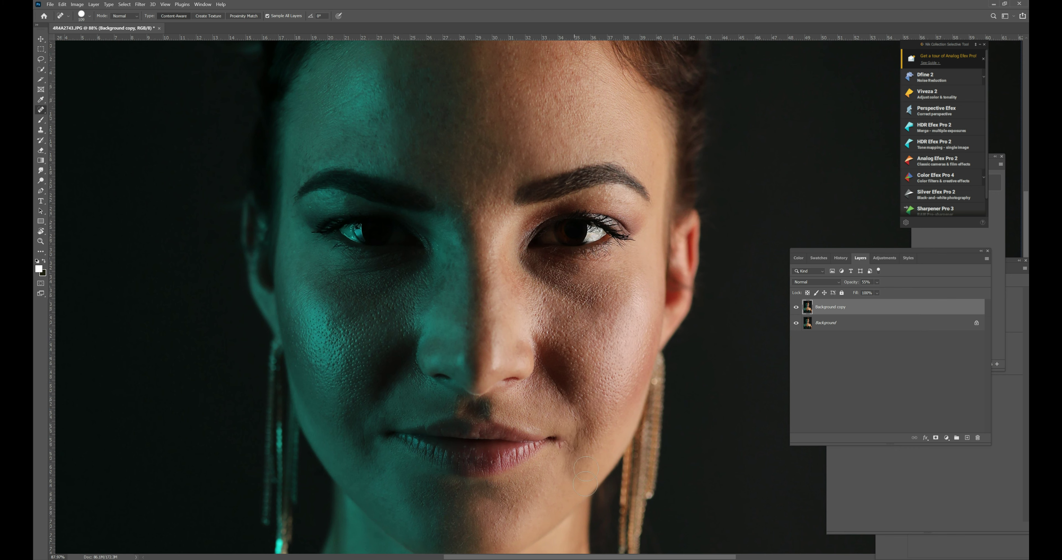
{"action": "left_click", "coordinate": [567, 451]}
{"action": "left_click", "coordinate": [567, 447]}
{"action": "left_click", "coordinate": [577, 456]}
{"action": "left_click", "coordinate": [571, 442]}
{"action": "left_click", "coordinate": [573, 437]}
{"action": "left_click", "coordinate": [574, 437]}
{"action": "left_click", "coordinate": [580, 448]}
{"action": "left_click", "coordinate": [523, 500]}
{"action": "left_click", "coordinate": [536, 495]}
- Heal the spots on the teal-lit cheek, between the eyebrows, on the forehead and at the teal-lit temple
{"action": "left_click", "coordinate": [351, 382]}
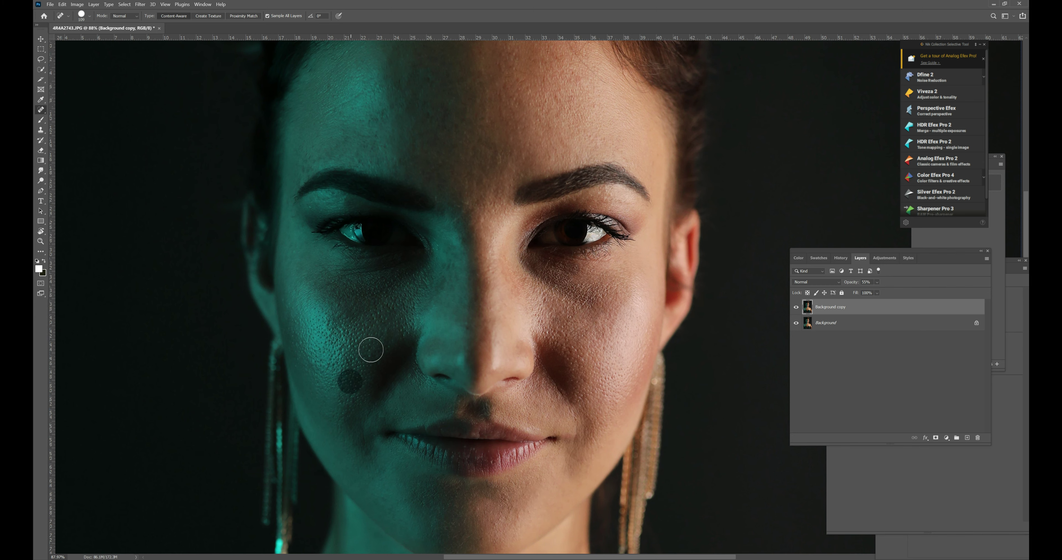
{"action": "left_click", "coordinate": [393, 332]}
{"action": "left_click", "coordinate": [476, 197]}
{"action": "left_click", "coordinate": [564, 105]}
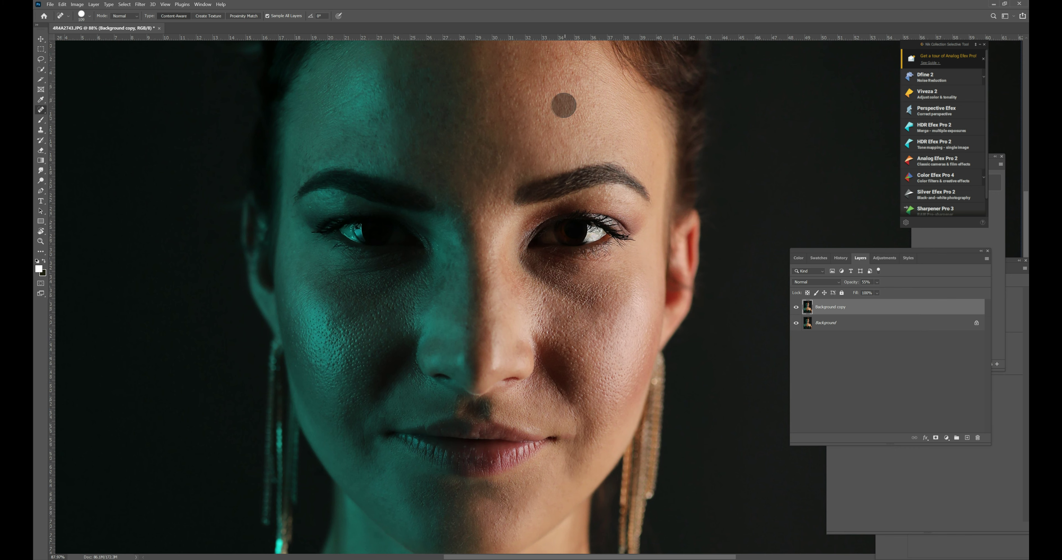
{"action": "left_click", "coordinate": [515, 110]}
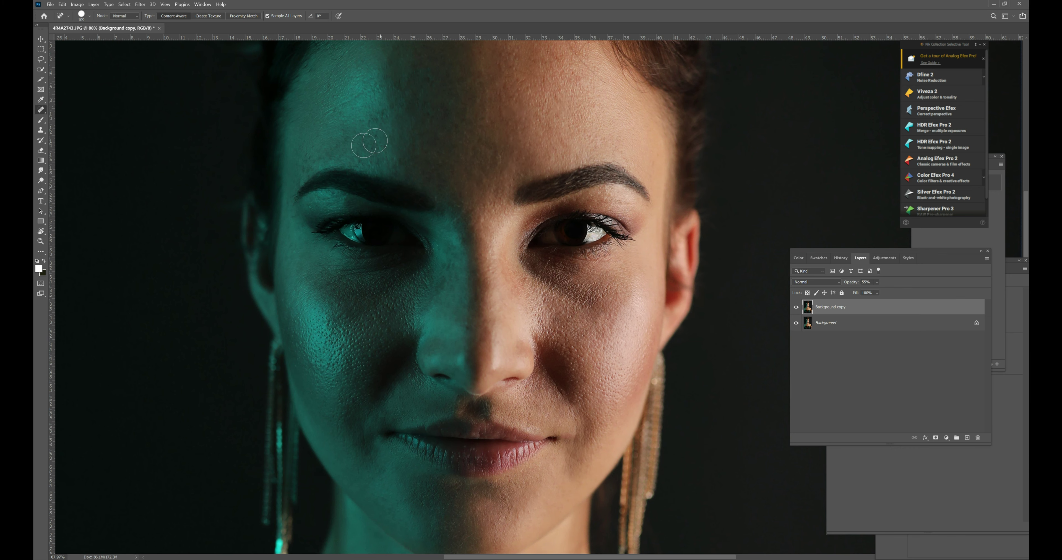
{"action": "left_click", "coordinate": [302, 165]}
{"action": "left_click", "coordinate": [296, 180]}
- Smooth the skin below the teal-lit eye with the Spot Healing Brush
{"action": "left_click", "coordinate": [301, 274]}
{"action": "left_click", "coordinate": [349, 272]}
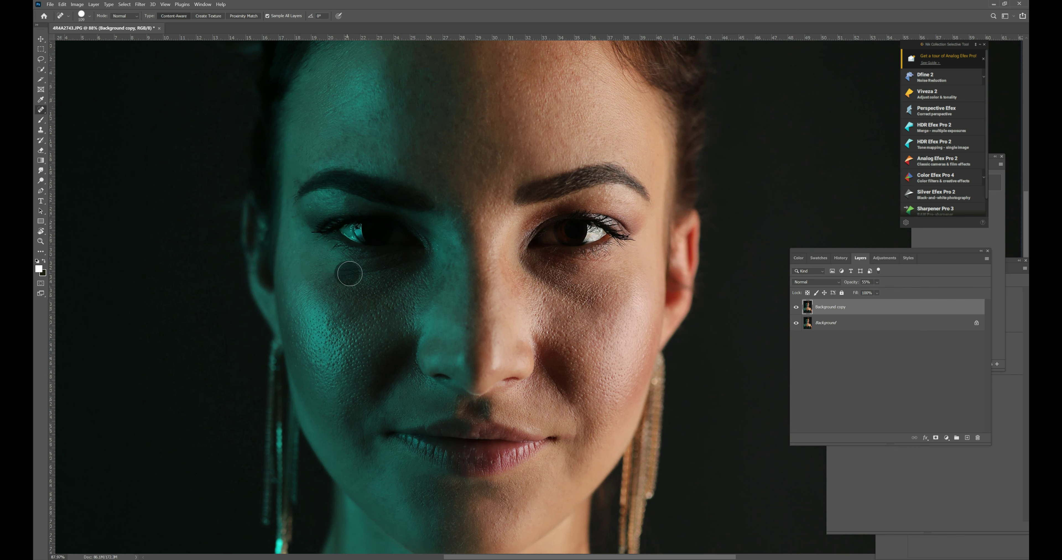
{"action": "left_click", "coordinate": [327, 273]}
{"action": "left_click", "coordinate": [355, 271]}
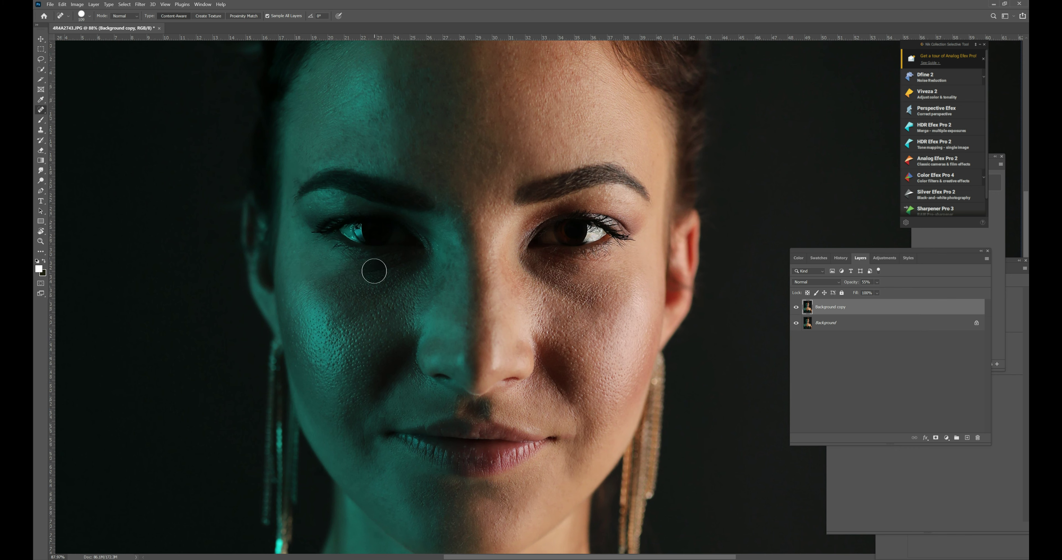
{"action": "left_click", "coordinate": [352, 274]}
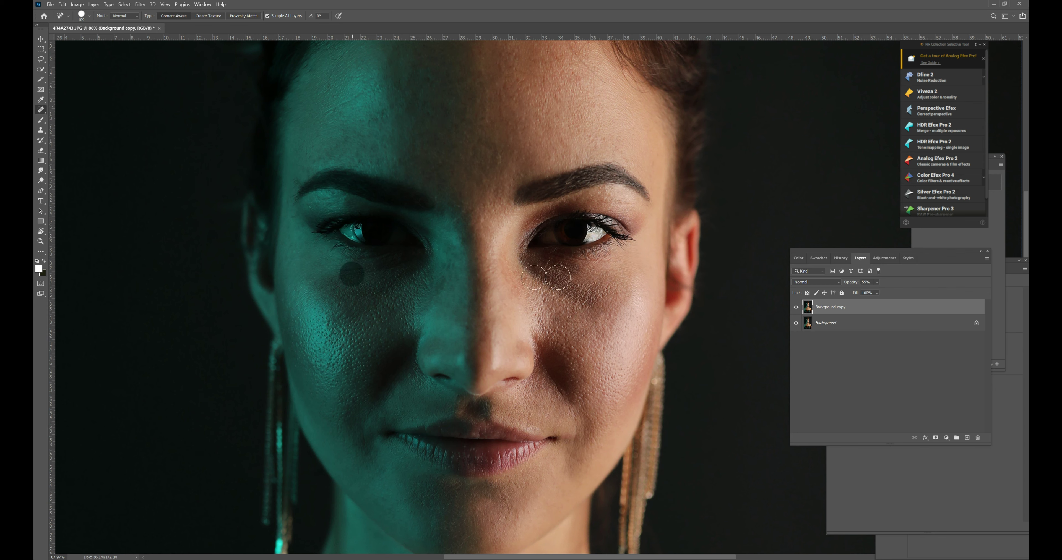
- Heal the lines and texture below the warm-lit eye and beside the nose
{"action": "left_click", "coordinate": [588, 269]}
{"action": "left_click", "coordinate": [597, 271]}
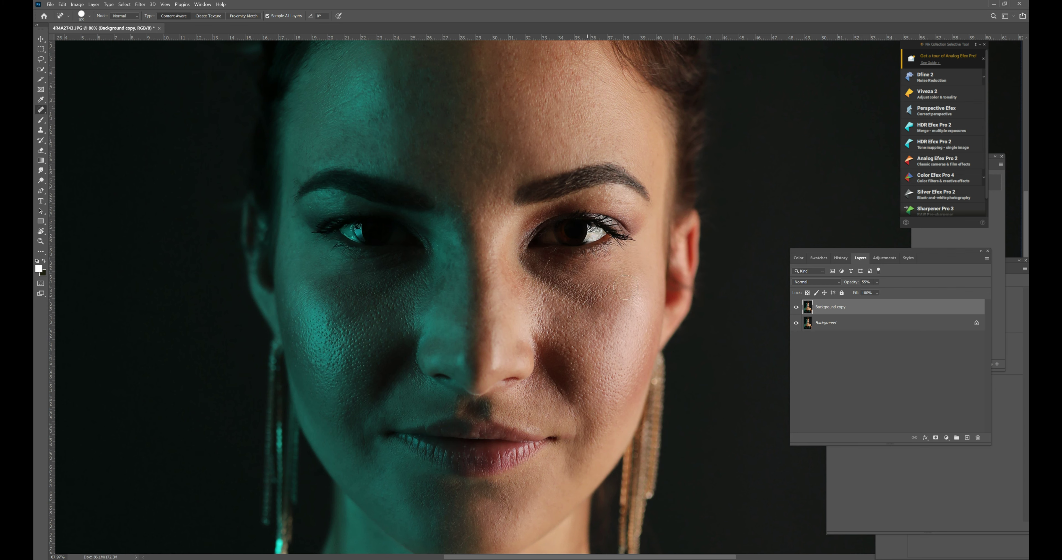
{"action": "left_click", "coordinate": [597, 295]}
{"action": "left_click", "coordinate": [548, 296]}
{"action": "left_click", "coordinate": [556, 338]}
{"action": "left_click", "coordinate": [552, 315]}
{"action": "left_click", "coordinate": [574, 298]}
{"action": "left_click", "coordinate": [584, 294]}
{"action": "left_click", "coordinate": [552, 282]}
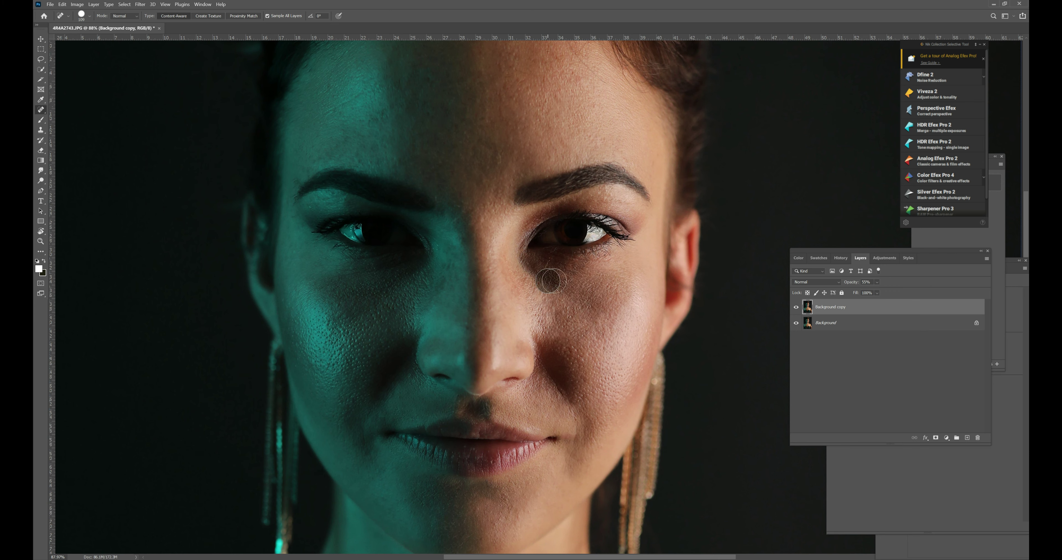
{"action": "left_click", "coordinate": [569, 283]}
- Heal the warm-lit cheek from below the eye down along the smile line to beside the mouth
{"action": "left_click", "coordinate": [609, 292]}
{"action": "left_click", "coordinate": [611, 317]}
{"action": "left_click", "coordinate": [601, 339]}
{"action": "left_click", "coordinate": [578, 360]}
{"action": "left_click_drag", "start_coordinate": [579, 353], "coordinate": [580, 434]}
{"action": "left_click", "coordinate": [580, 397]}
{"action": "left_click", "coordinate": [587, 436]}
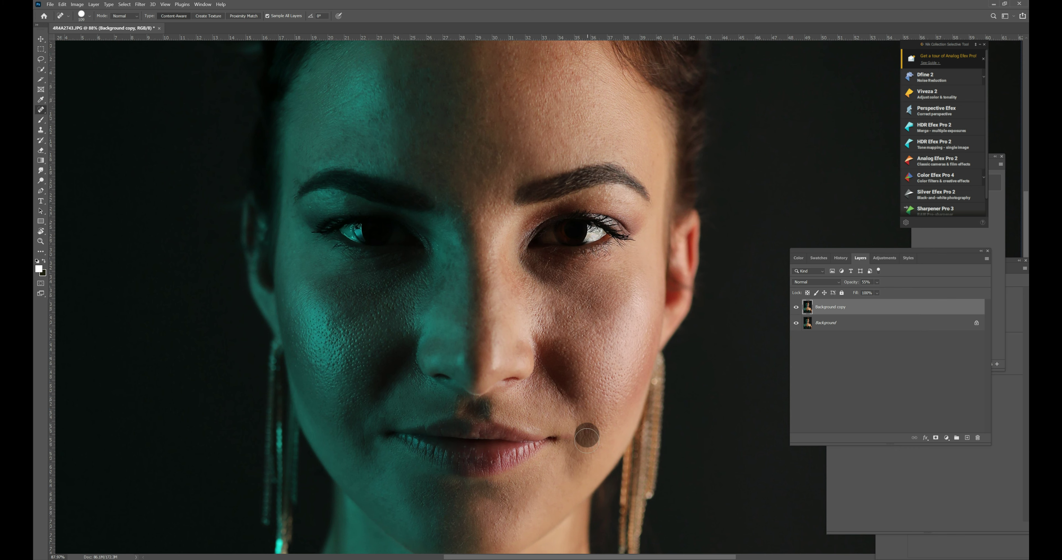
{"action": "left_click", "coordinate": [580, 454]}
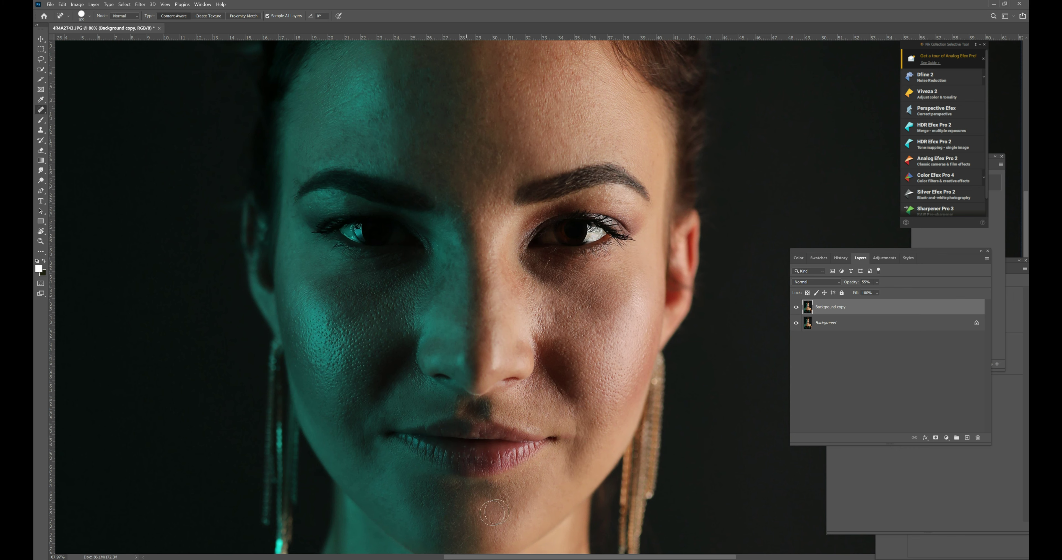
- Heal the remaining spots on the chin below the lower lip
{"action": "left_click", "coordinate": [502, 506]}
{"action": "left_click", "coordinate": [452, 531]}
{"action": "left_click", "coordinate": [453, 493]}
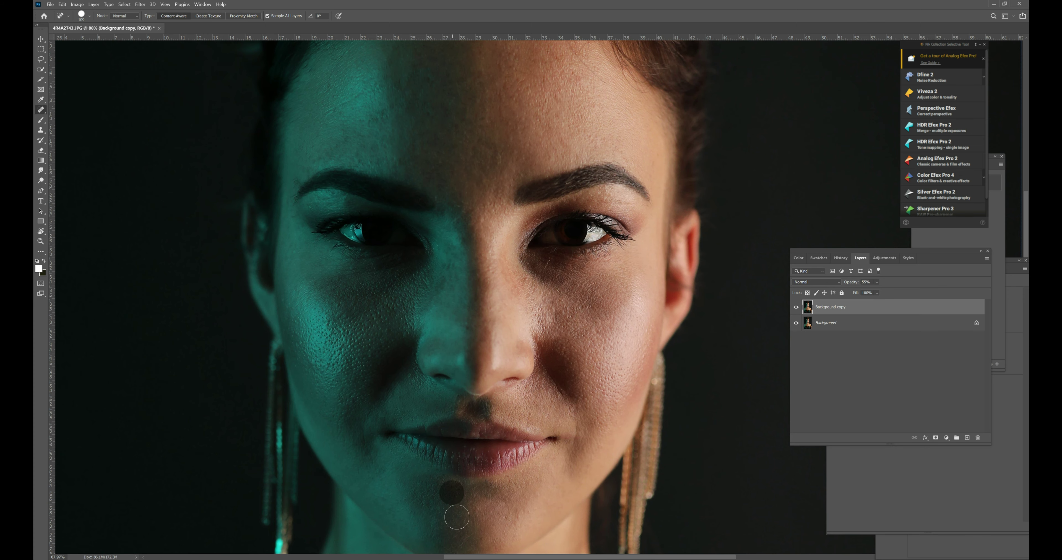
- Heal the skin marks on both sides of the chest above the dress
{"action": "scroll", "coordinate": [456, 511], "scroll_direction": "down", "scroll_amount": 2}
{"action": "scroll", "coordinate": [457, 513], "scroll_direction": "down", "scroll_amount": 5}
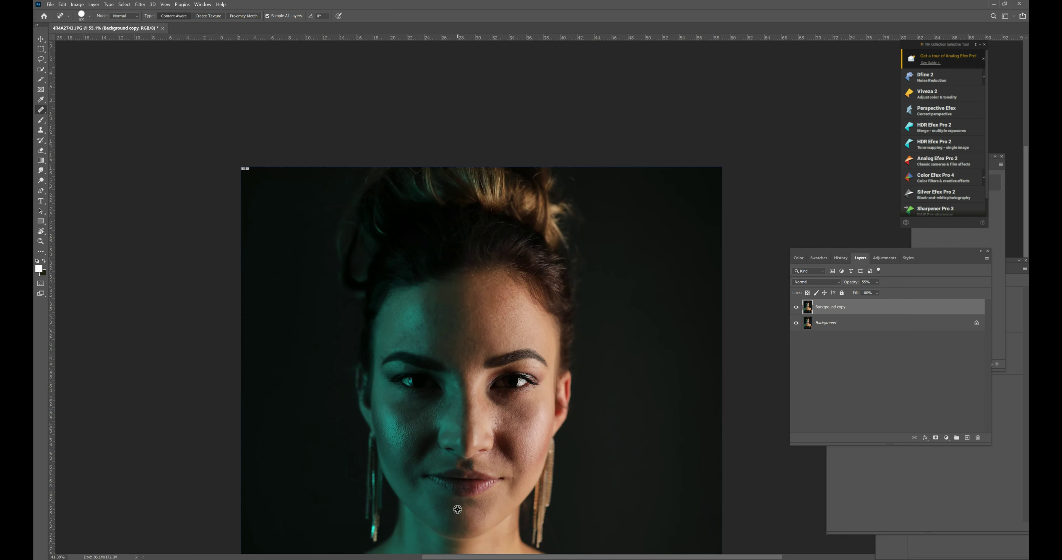
{"action": "scroll", "coordinate": [491, 409], "scroll_direction": "up", "scroll_amount": 3}
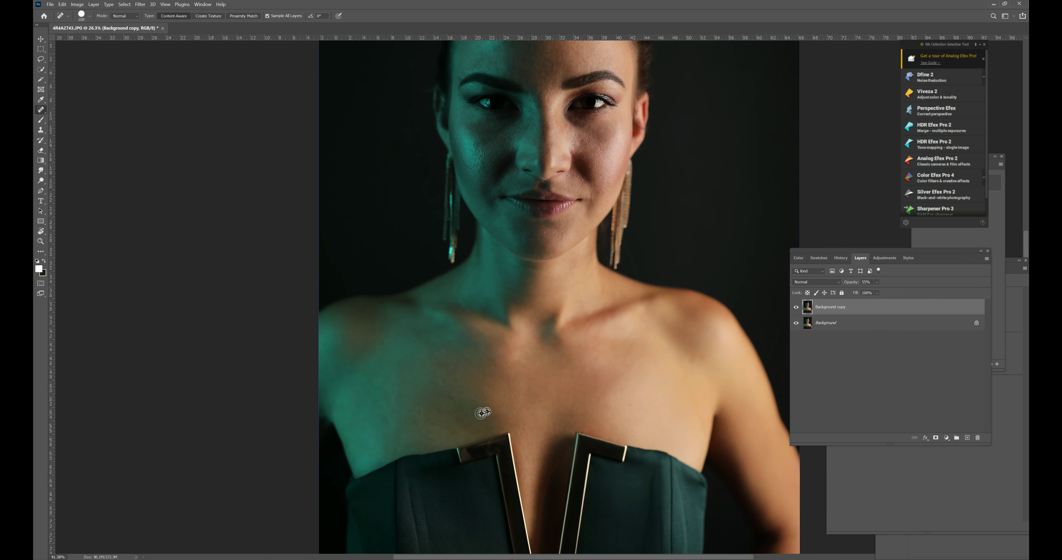
{"action": "left_click", "coordinate": [430, 417]}
{"action": "left_click", "coordinate": [421, 393]}
{"action": "left_click", "coordinate": [599, 366]}
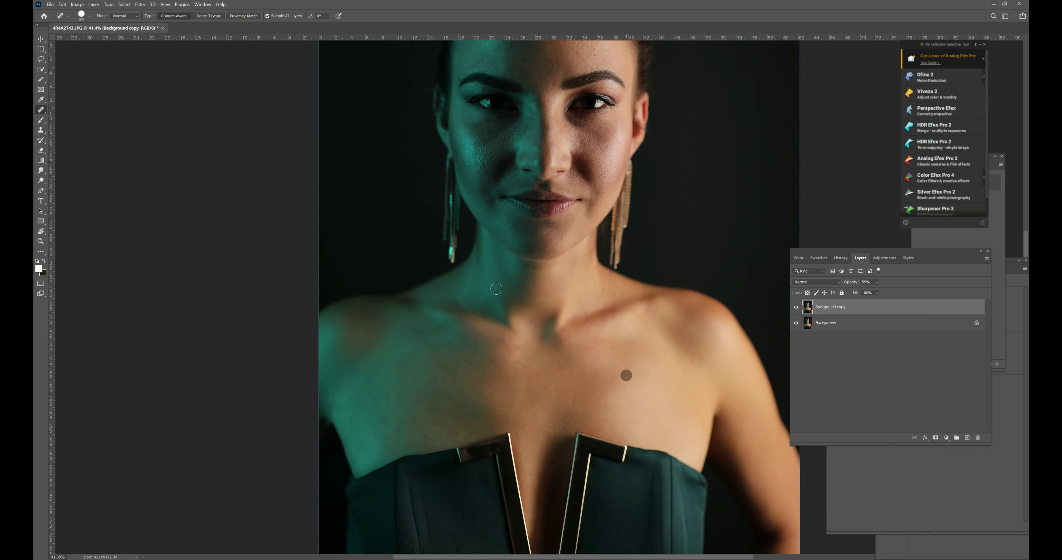
- Heal the spots on the forehead, above the eyebrows and near the warm-lit hairline
{"action": "scroll", "coordinate": [508, 213], "scroll_direction": "up", "scroll_amount": 5}
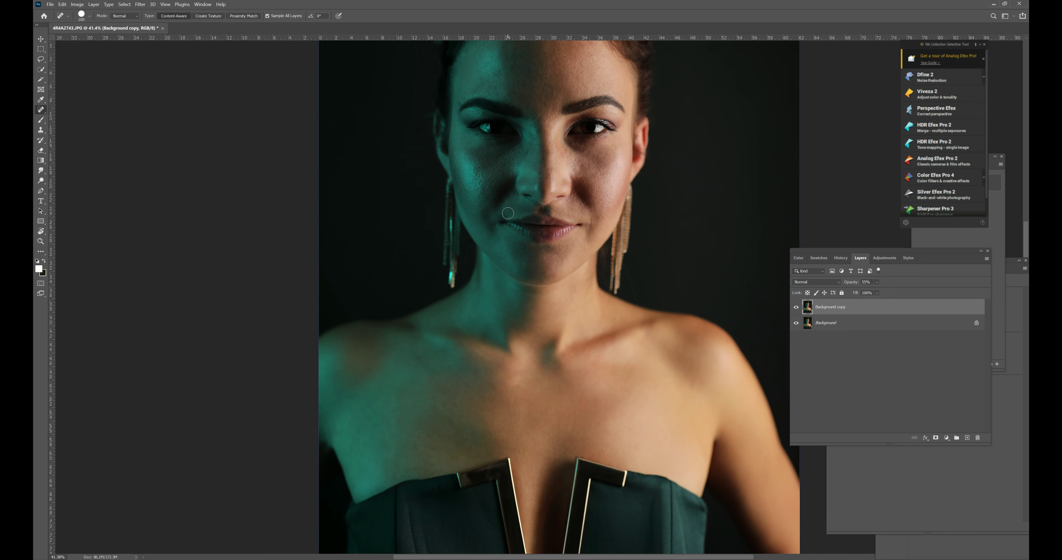
{"action": "left_click", "coordinate": [496, 118]}
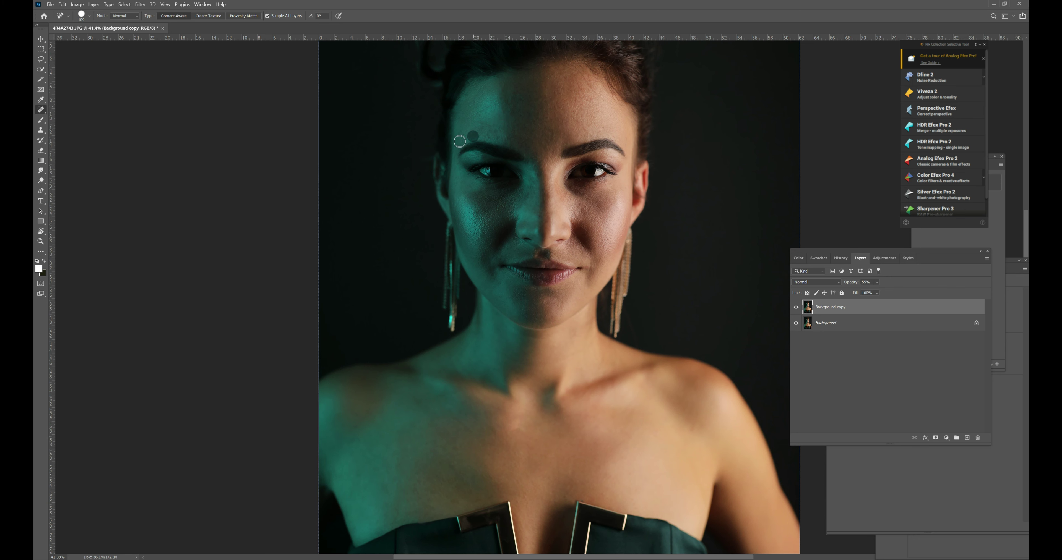
{"action": "left_click", "coordinate": [598, 110]}
{"action": "left_click_drag", "start_coordinate": [591, 86], "coordinate": [585, 81]}
- Toggle the Background copy layer's visibility repeatedly to compare the retouched portrait with the original, leaving the layer visible
{"action": "scroll", "coordinate": [558, 210], "scroll_direction": "down", "scroll_amount": 5}
{"action": "scroll", "coordinate": [507, 370], "scroll_direction": "up", "scroll_amount": 1}
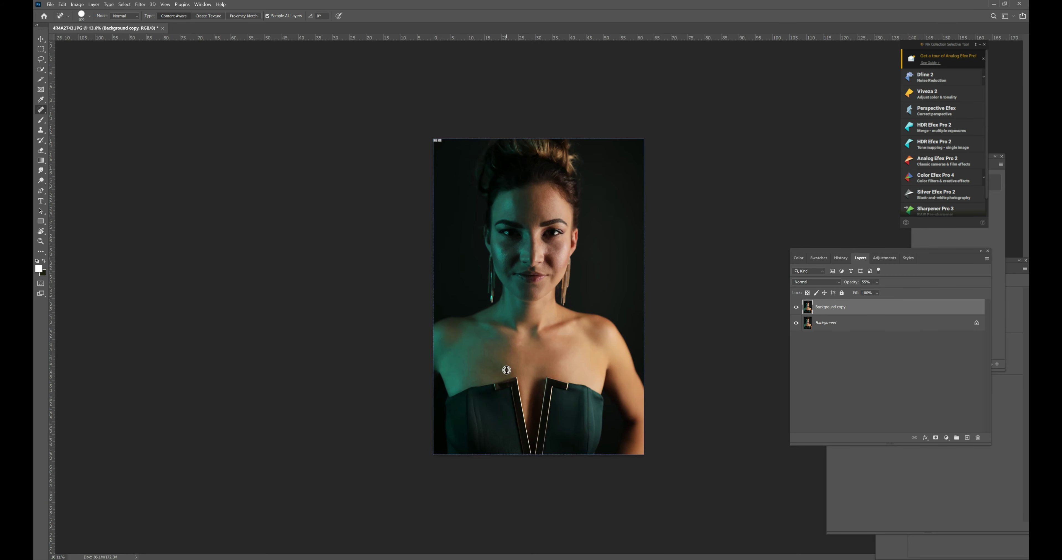
{"action": "scroll", "coordinate": [507, 370], "scroll_direction": "up", "scroll_amount": 1}
{"action": "scroll", "coordinate": [526, 257], "scroll_direction": "up", "scroll_amount": 3}
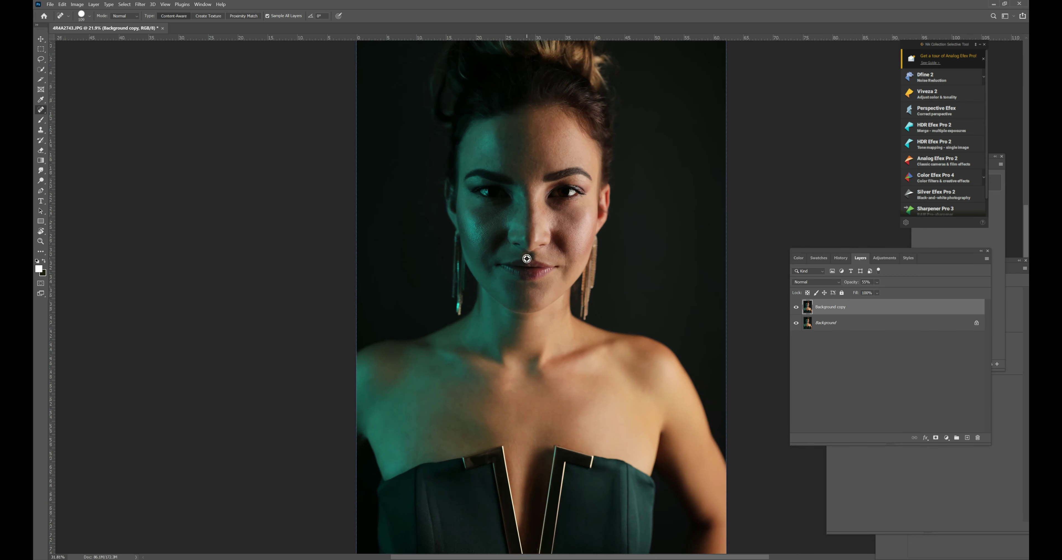
{"action": "left_click", "coordinate": [796, 308]}
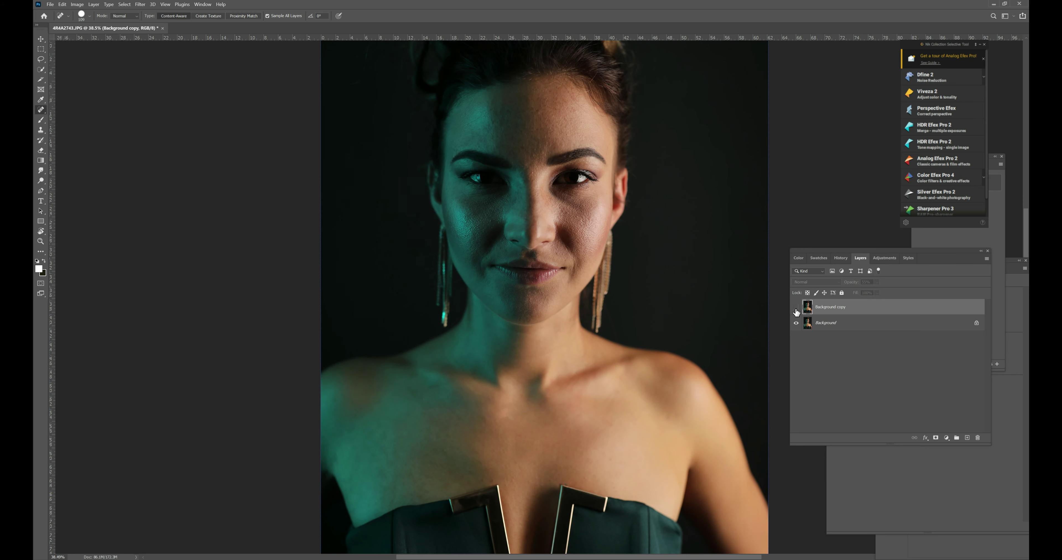
{"action": "left_click", "coordinate": [796, 308]}
{"action": "left_click", "coordinate": [796, 309]}
{"action": "left_click", "coordinate": [796, 309]}
{"action": "left_click", "coordinate": [797, 309]}
{"action": "left_click", "coordinate": [796, 309]}
{"action": "left_click", "coordinate": [796, 310]}
{"action": "left_click", "coordinate": [796, 310]}
{"action": "left_click", "coordinate": [796, 310]}
{"action": "left_click", "coordinate": [796, 309]}
- Touch up leftover spots on the warm-lit forehead, the teal-lit cheek and nose, and beside the warm-lit jaw
{"action": "left_click", "coordinate": [561, 140]}
{"action": "left_click", "coordinate": [473, 233]}
{"action": "left_click", "coordinate": [501, 229]}
{"action": "left_click", "coordinate": [574, 110]}
{"action": "left_click", "coordinate": [579, 108]}
{"action": "left_click", "coordinate": [582, 89]}
{"action": "left_click", "coordinate": [575, 83]}
{"action": "left_click", "coordinate": [575, 82]}
{"action": "left_click", "coordinate": [577, 84]}
{"action": "left_click", "coordinate": [586, 297]}
{"action": "scroll", "coordinate": [541, 447], "scroll_direction": "down", "scroll_amount": 3}
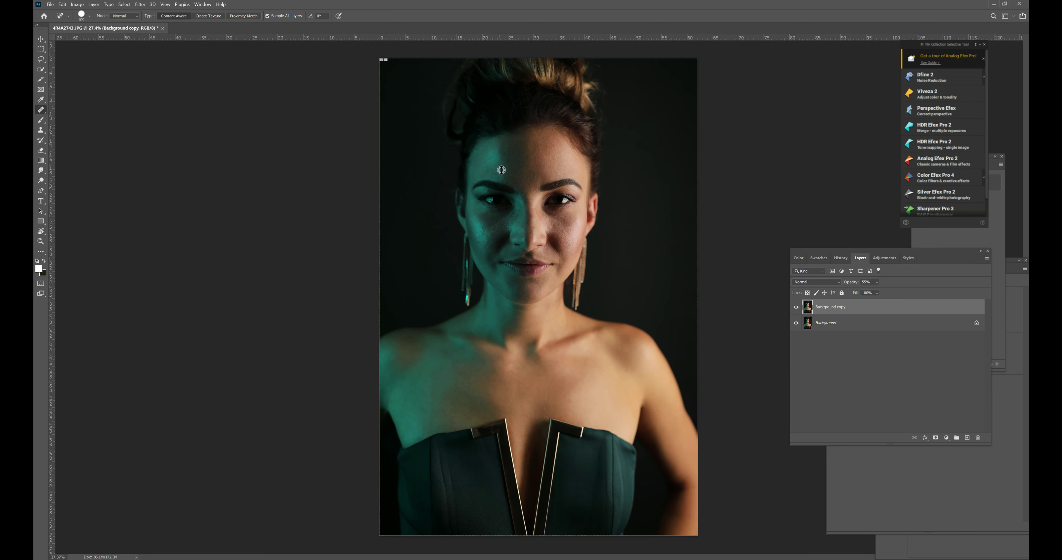
{"action": "scroll", "coordinate": [501, 170], "scroll_direction": "up", "scroll_amount": 1}
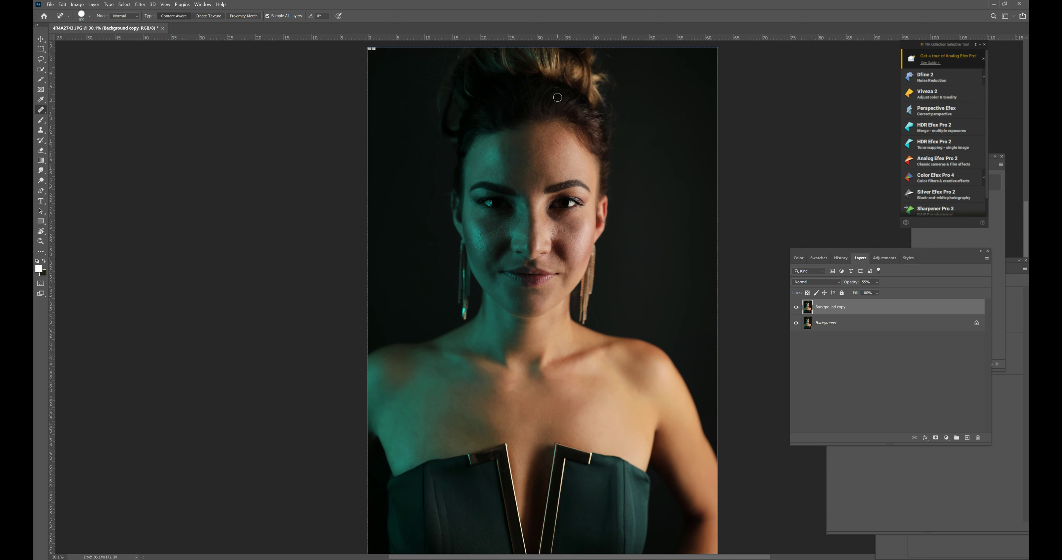
{"action": "scroll", "coordinate": [558, 276], "scroll_direction": "up", "scroll_amount": 1}
{"action": "scroll", "coordinate": [566, 266], "scroll_direction": "up", "scroll_amount": 3}
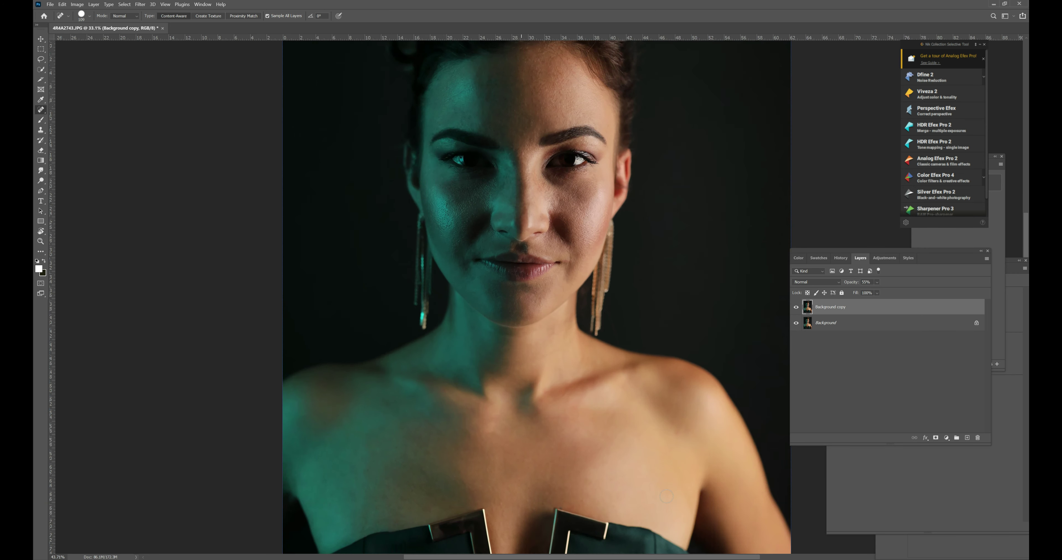
{"action": "scroll", "coordinate": [543, 285], "scroll_direction": "up", "scroll_amount": 1}
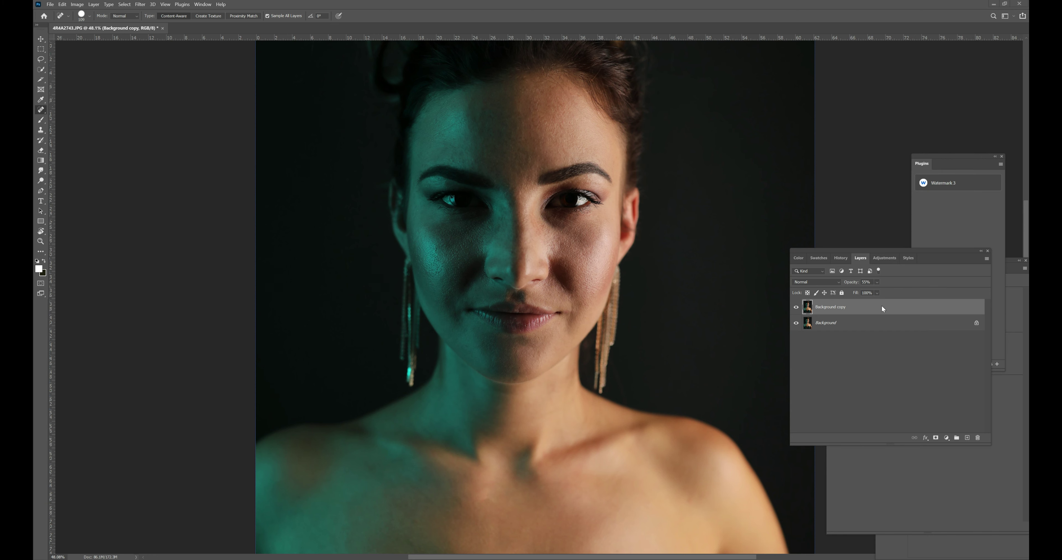
- Bring the Properties panel to the front and move it clear of the Layers panel's headings
{"action": "left_click", "coordinate": [1016, 374]}
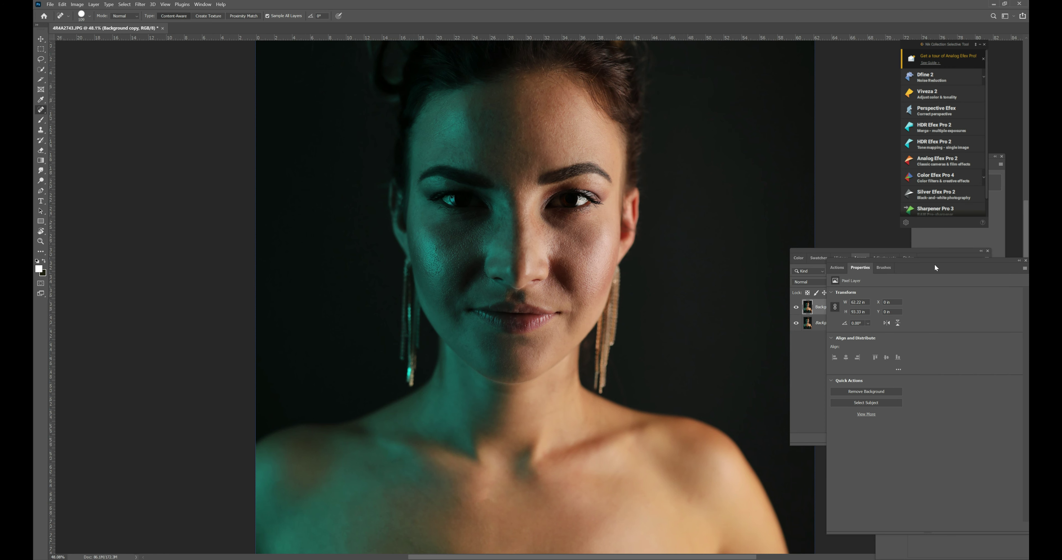
{"action": "left_click_drag", "start_coordinate": [937, 266], "coordinate": [943, 278]}
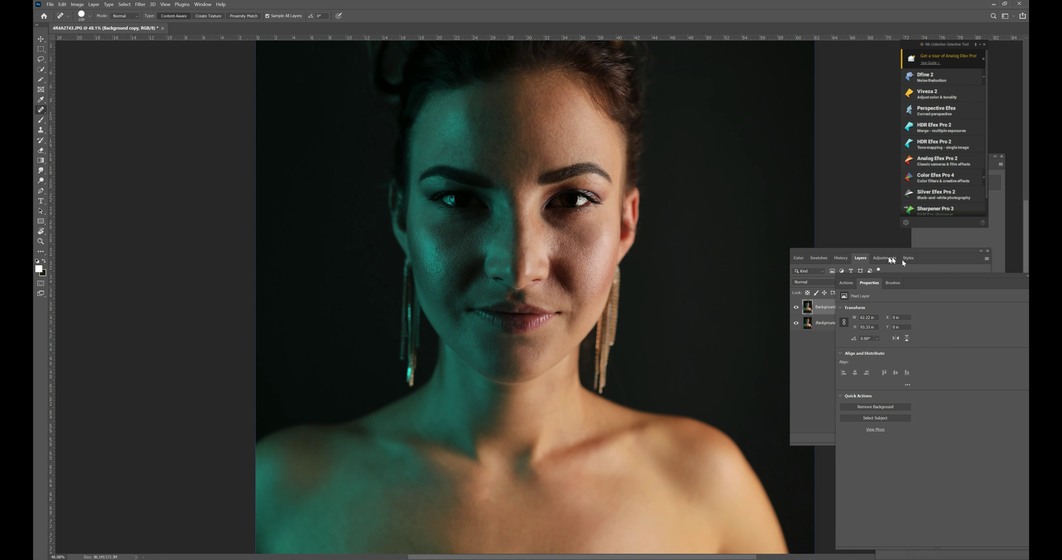
- Run the "011 Dodge and Burn" action and move the floating panels apart so the layer list is uncovered
{"action": "left_click", "coordinate": [848, 284]}
{"action": "left_click_drag", "start_coordinate": [923, 281], "coordinate": [882, 233]}
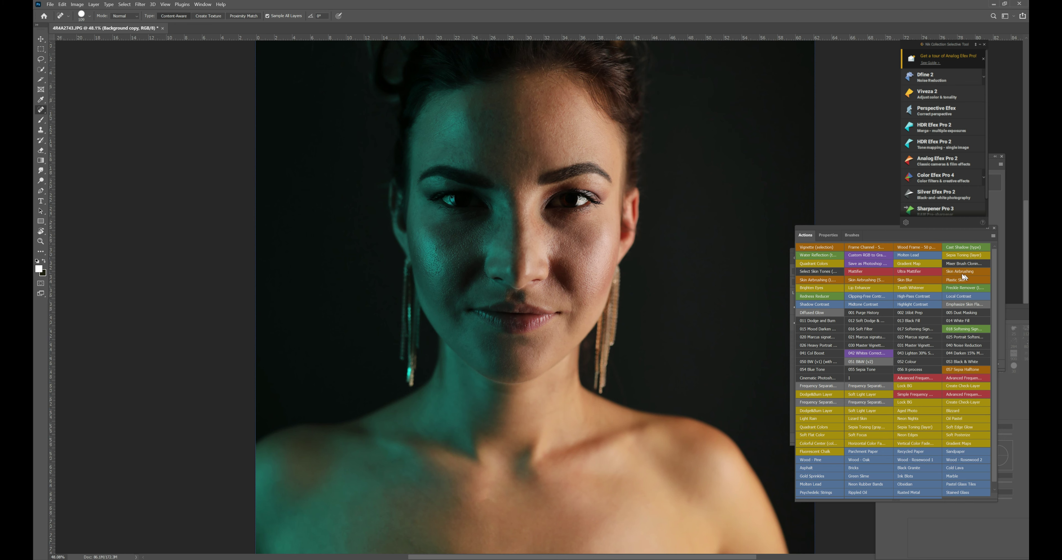
{"action": "left_click", "coordinate": [829, 321]}
{"action": "left_click_drag", "start_coordinate": [852, 228], "coordinate": [925, 230]}
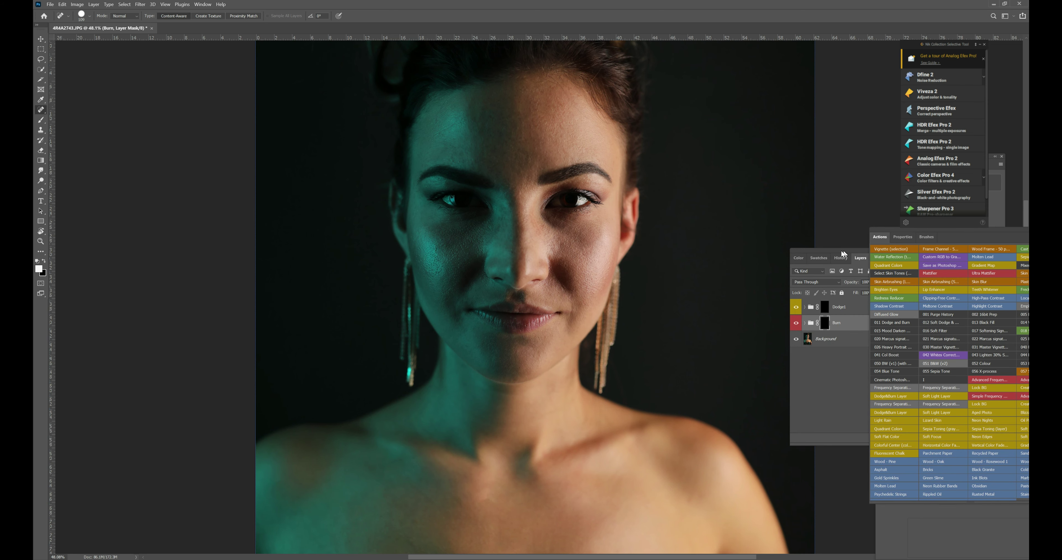
{"action": "left_click_drag", "start_coordinate": [841, 250], "coordinate": [827, 252]}
- Brush white on the Dodge1 group's mask over the teal-lit cheek, chin and neck and the warm-lit cheek and forehead
{"action": "left_click", "coordinate": [831, 310]}
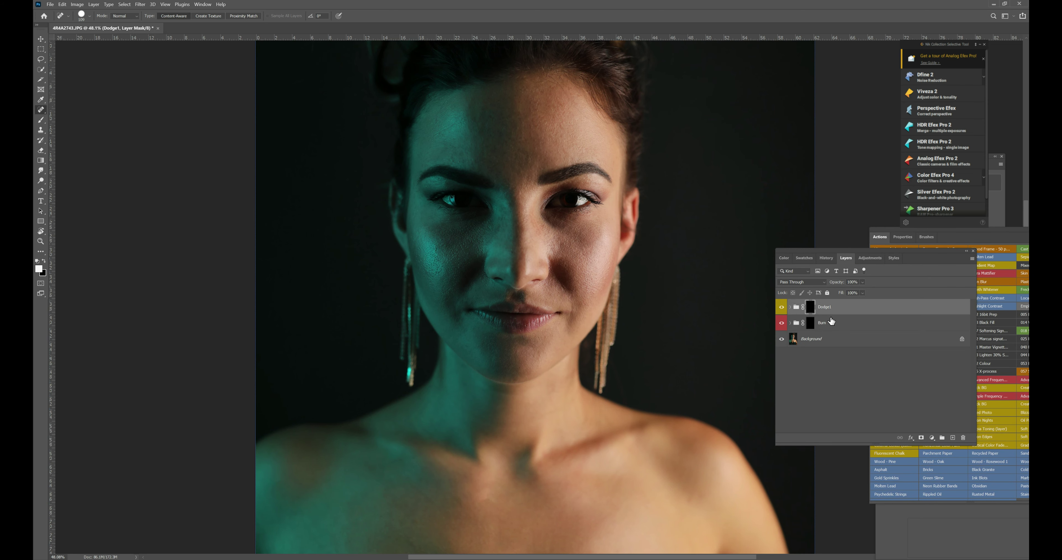
{"action": "left_click", "coordinate": [831, 322]}
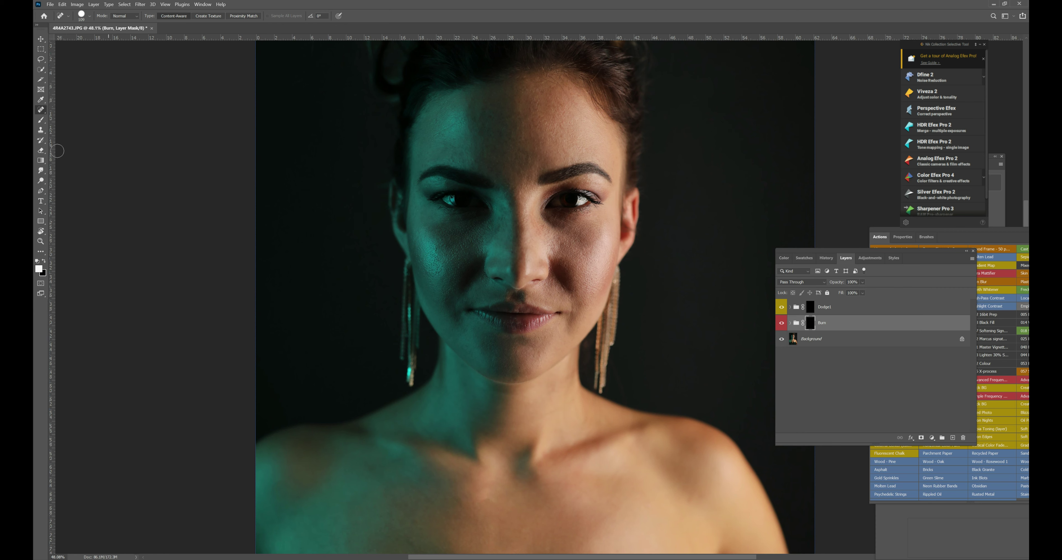
{"action": "left_click", "coordinate": [838, 310]}
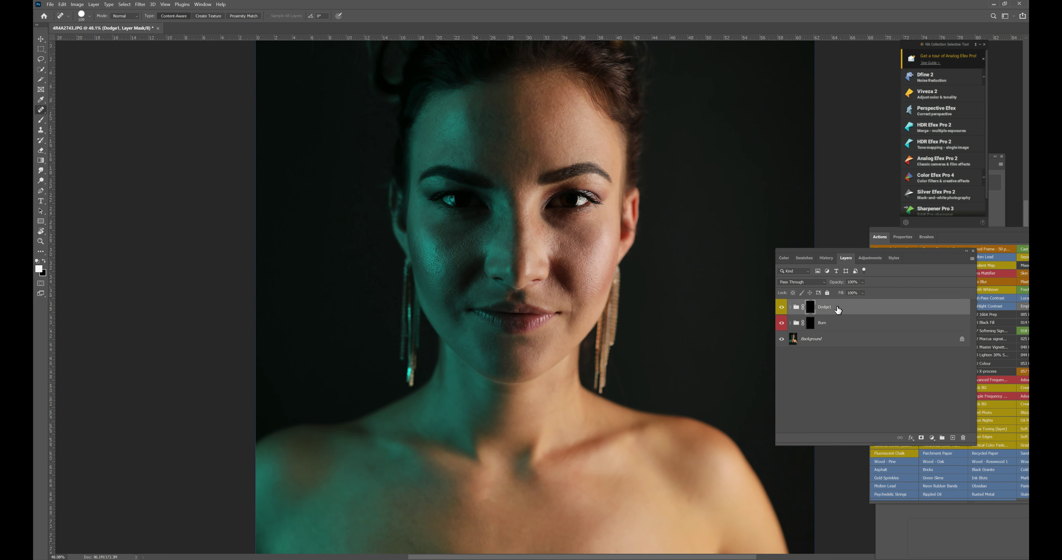
{"action": "left_click", "coordinate": [41, 120]}
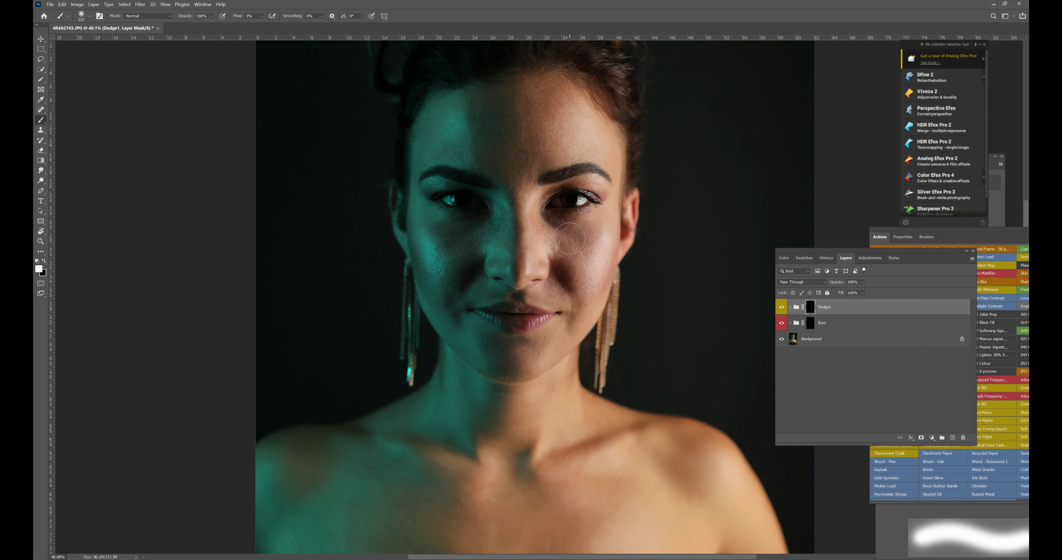
{"action": "mouse_move", "coordinate": [443, 264]}
{"action": "left_mouse_down"}
{"action": "mouse_move", "coordinate": [449, 243]}
{"action": "mouse_move", "coordinate": [435, 246]}
{"action": "mouse_move", "coordinate": [434, 267]}
{"action": "mouse_move", "coordinate": [435, 285]}
{"action": "mouse_move", "coordinate": [449, 279]}
{"action": "mouse_move", "coordinate": [448, 301]}
{"action": "mouse_move", "coordinate": [467, 258]}
{"action": "mouse_move", "coordinate": [452, 260]}
{"action": "mouse_move", "coordinate": [451, 249]}
{"action": "mouse_move", "coordinate": [466, 246]}
{"action": "mouse_move", "coordinate": [445, 240]}
{"action": "mouse_move", "coordinate": [476, 231]}
{"action": "mouse_move", "coordinate": [434, 250]}
{"action": "mouse_move", "coordinate": [438, 311]}
{"action": "mouse_move", "coordinate": [491, 351]}
{"action": "mouse_move", "coordinate": [484, 346]}
{"action": "mouse_move", "coordinate": [523, 351]}
{"action": "mouse_move", "coordinate": [510, 370]}
{"action": "left_mouse_up"}
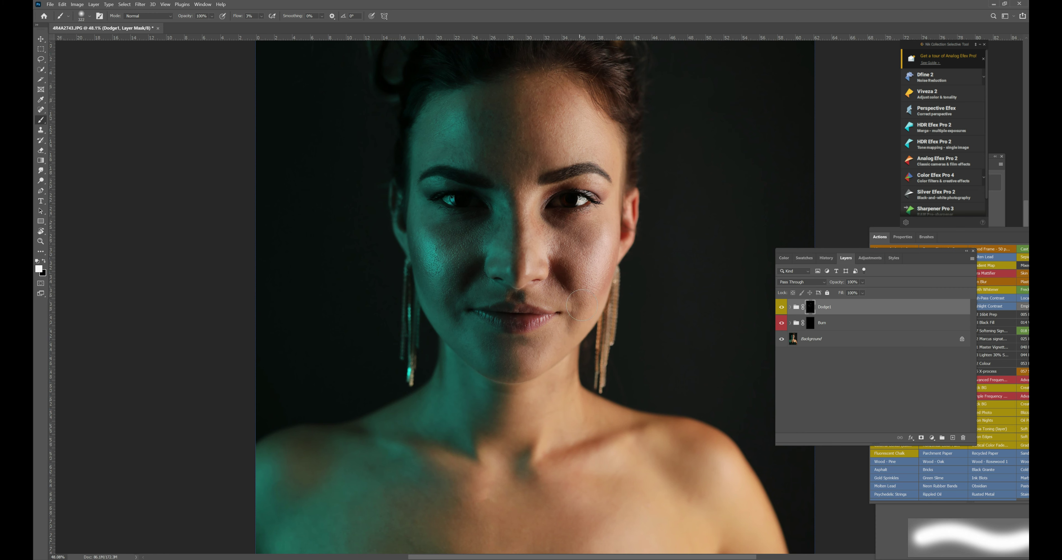
{"action": "mouse_move", "coordinate": [594, 286]}
{"action": "left_mouse_down"}
{"action": "mouse_move", "coordinate": [599, 239]}
{"action": "mouse_move", "coordinate": [569, 246]}
{"action": "mouse_move", "coordinate": [598, 230]}
{"action": "mouse_move", "coordinate": [607, 157]}
{"action": "mouse_move", "coordinate": [583, 144]}
{"action": "mouse_move", "coordinate": [533, 156]}
{"action": "mouse_move", "coordinate": [555, 130]}
{"action": "left_mouse_up"}
{"action": "mouse_move", "coordinate": [559, 89]}
{"action": "left_mouse_down"}
{"action": "mouse_move", "coordinate": [544, 157]}
{"action": "mouse_move", "coordinate": [590, 144]}
{"action": "mouse_move", "coordinate": [593, 159]}
{"action": "mouse_move", "coordinate": [578, 122]}
{"action": "left_mouse_up"}
{"action": "left_click_drag", "start_coordinate": [590, 241], "coordinate": [589, 272]}
{"action": "mouse_move", "coordinate": [425, 268]}
{"action": "left_mouse_down"}
{"action": "mouse_move", "coordinate": [454, 333]}
{"action": "mouse_move", "coordinate": [482, 355]}
{"action": "mouse_move", "coordinate": [476, 325]}
{"action": "mouse_move", "coordinate": [485, 330]}
{"action": "mouse_move", "coordinate": [465, 388]}
{"action": "mouse_move", "coordinate": [460, 369]}
{"action": "mouse_move", "coordinate": [460, 432]}
{"action": "mouse_move", "coordinate": [447, 399]}
{"action": "mouse_move", "coordinate": [412, 427]}
{"action": "mouse_move", "coordinate": [437, 436]}
{"action": "left_mouse_up"}
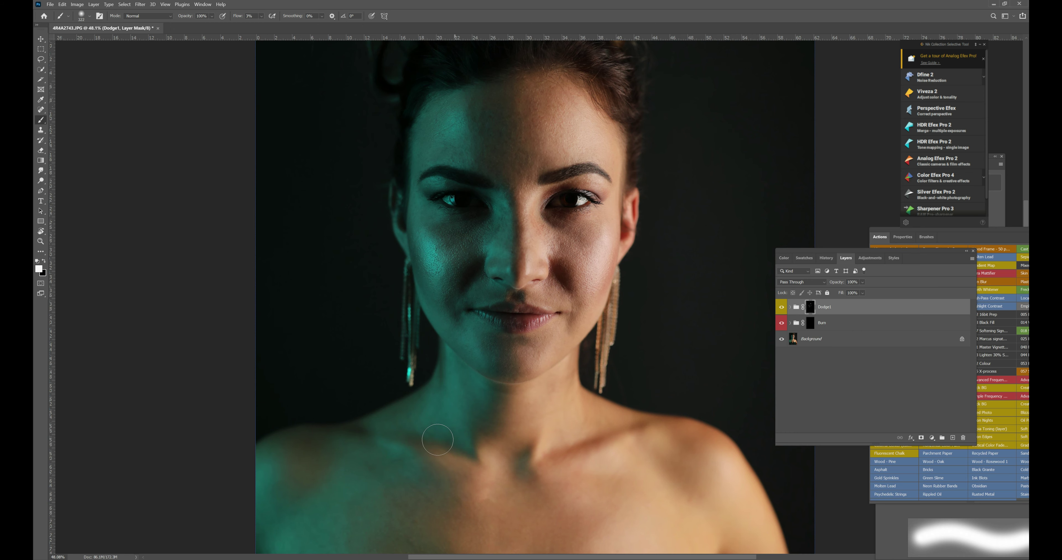
{"action": "scroll", "coordinate": [473, 497], "scroll_direction": "down", "scroll_amount": 1}
{"action": "scroll", "coordinate": [473, 497], "scroll_direction": "up", "scroll_amount": 2}
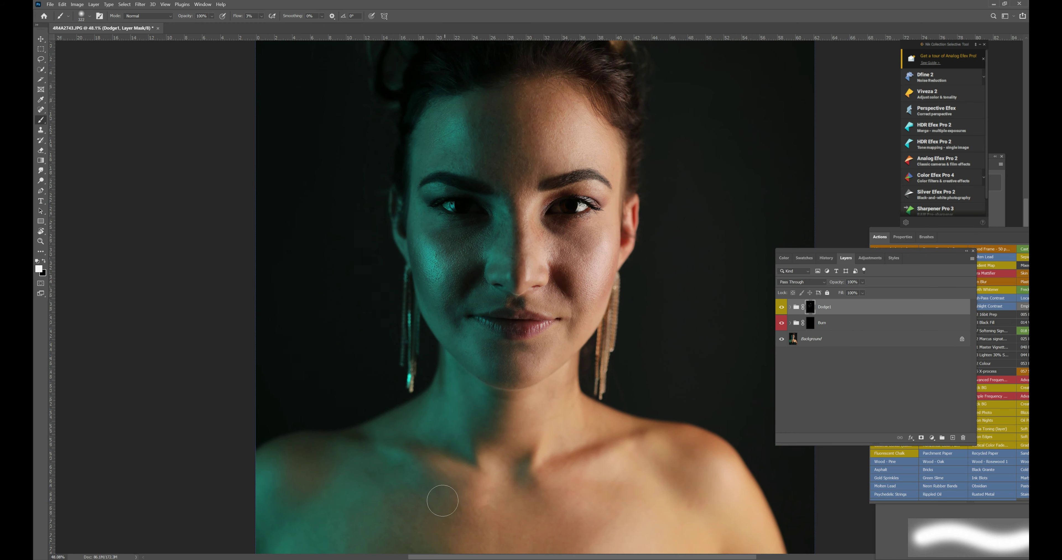
{"action": "scroll", "coordinate": [453, 496], "scroll_direction": "down", "scroll_amount": 4}
{"action": "scroll", "coordinate": [350, 486], "scroll_direction": "down", "scroll_amount": 1}
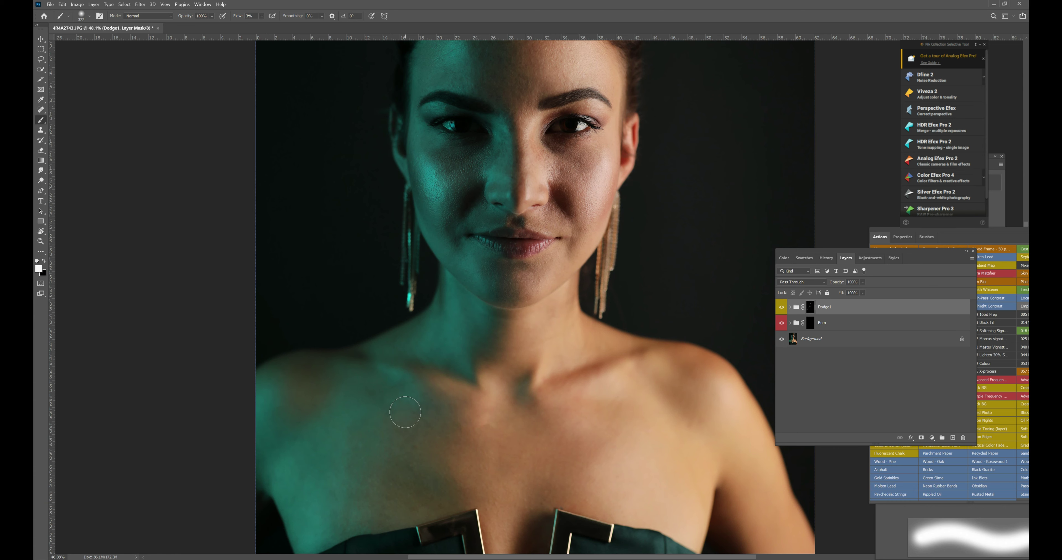
{"action": "scroll", "coordinate": [433, 400], "scroll_direction": "up", "scroll_amount": 1}
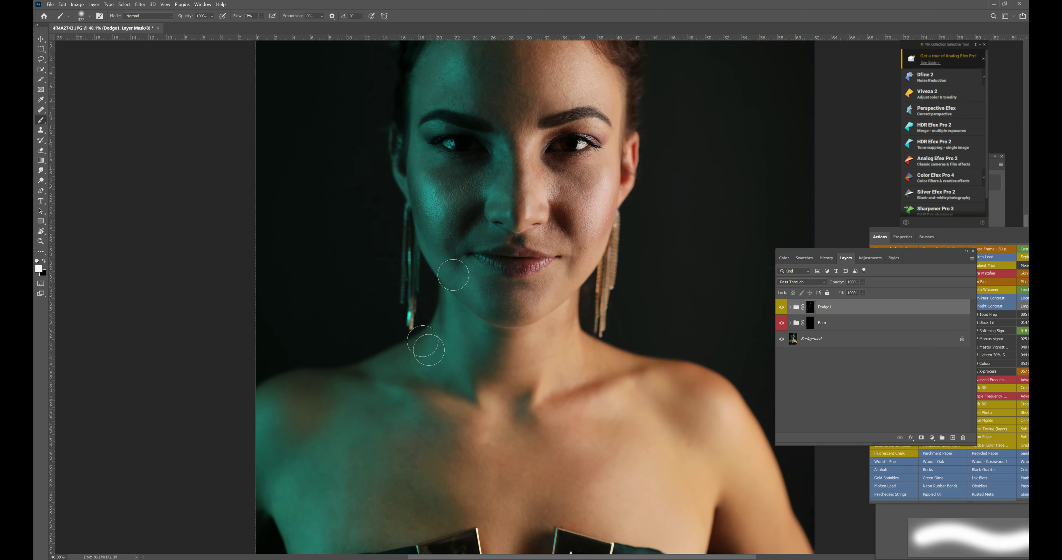
{"action": "scroll", "coordinate": [429, 326], "scroll_direction": "up", "scroll_amount": 1}
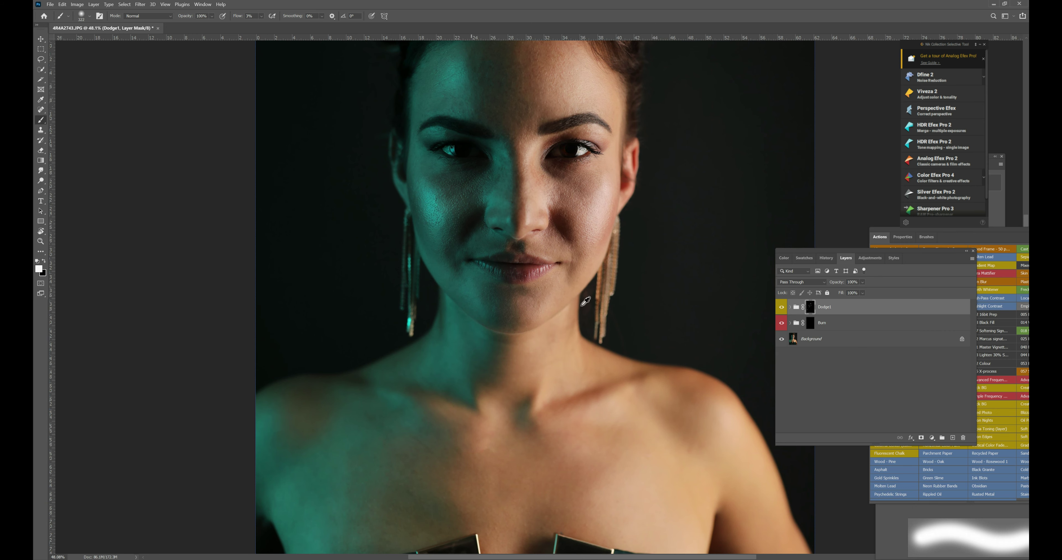
- Add a Black & White adjustment layer above the Dodge1 group and move the Layers panel clear of the Properties panel
{"action": "scroll", "coordinate": [582, 298], "scroll_direction": "down", "scroll_amount": 5}
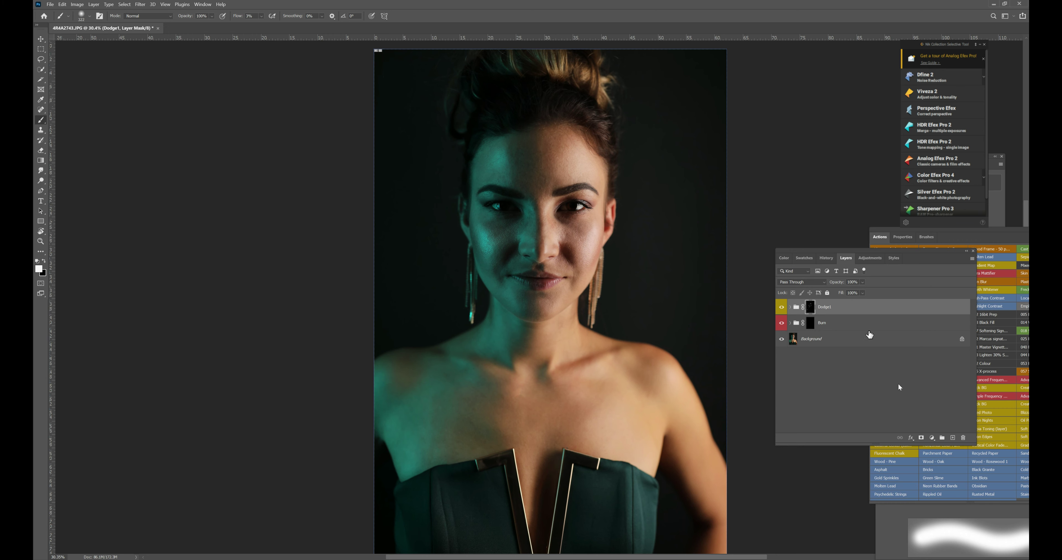
{"action": "left_click", "coordinate": [933, 439]}
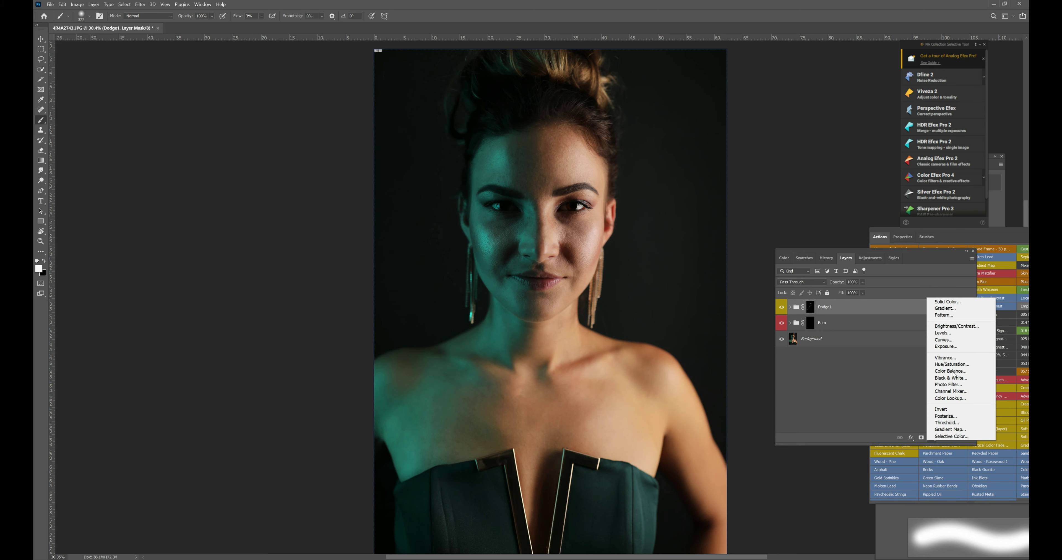
{"action": "left_click", "coordinate": [969, 378]}
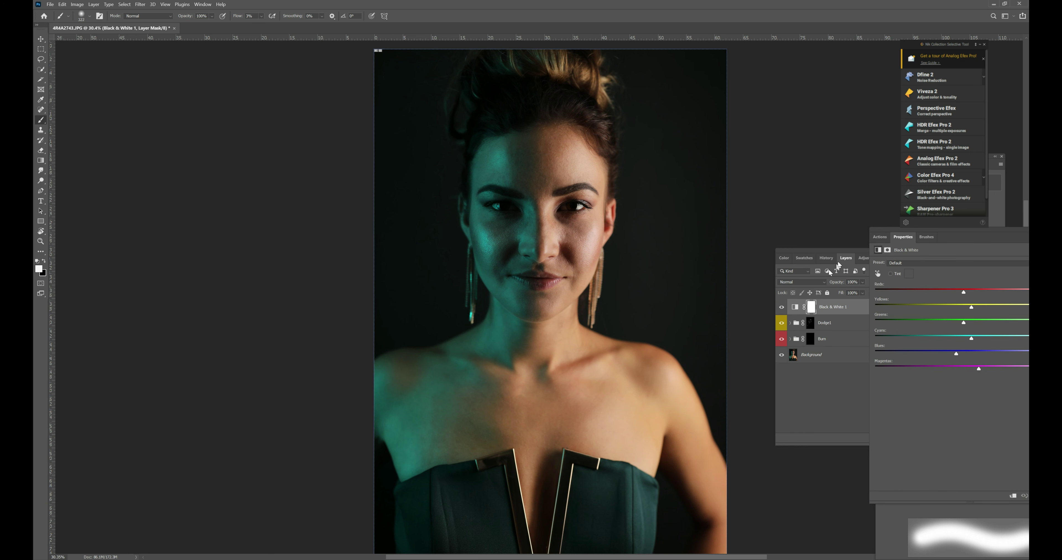
{"action": "left_click_drag", "start_coordinate": [841, 249], "coordinate": [816, 250]}
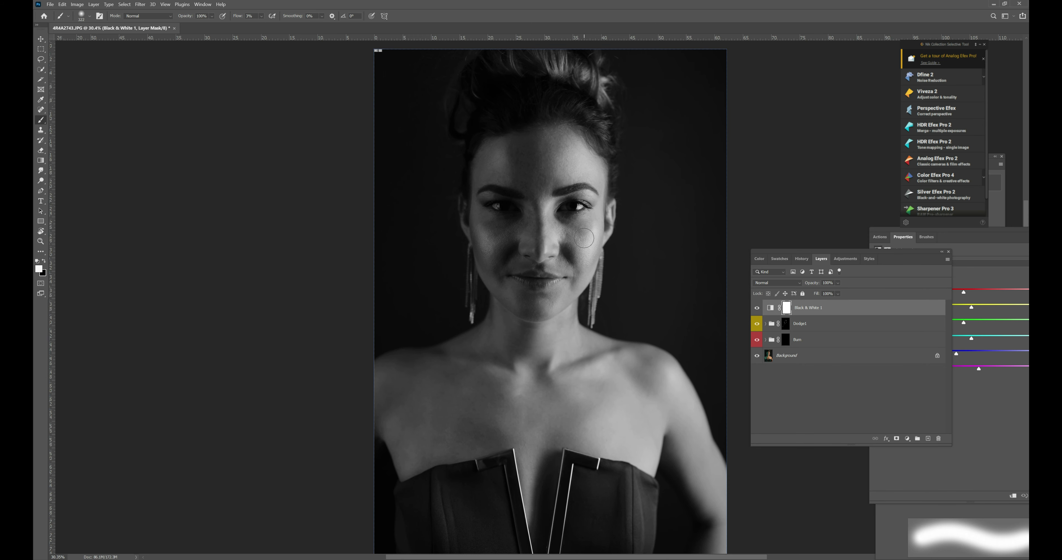
- Repeatedly remove and restore the Black & White adjustment layer to compare the face's tones in colour and greyscale
{"action": "scroll", "coordinate": [579, 222], "scroll_direction": "up", "scroll_amount": 2}
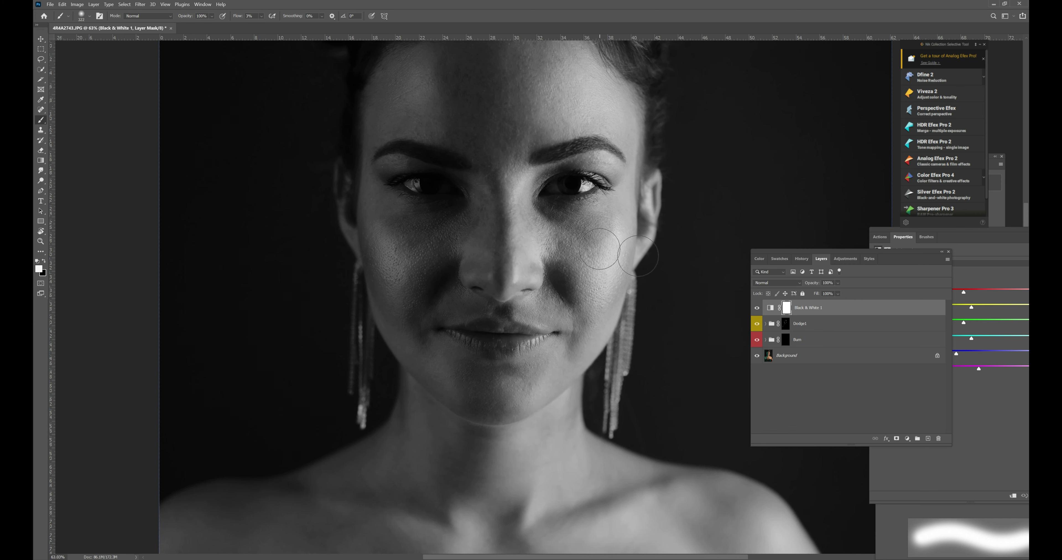
{"action": "left_click_drag", "start_coordinate": [829, 307], "coordinate": [824, 329]}
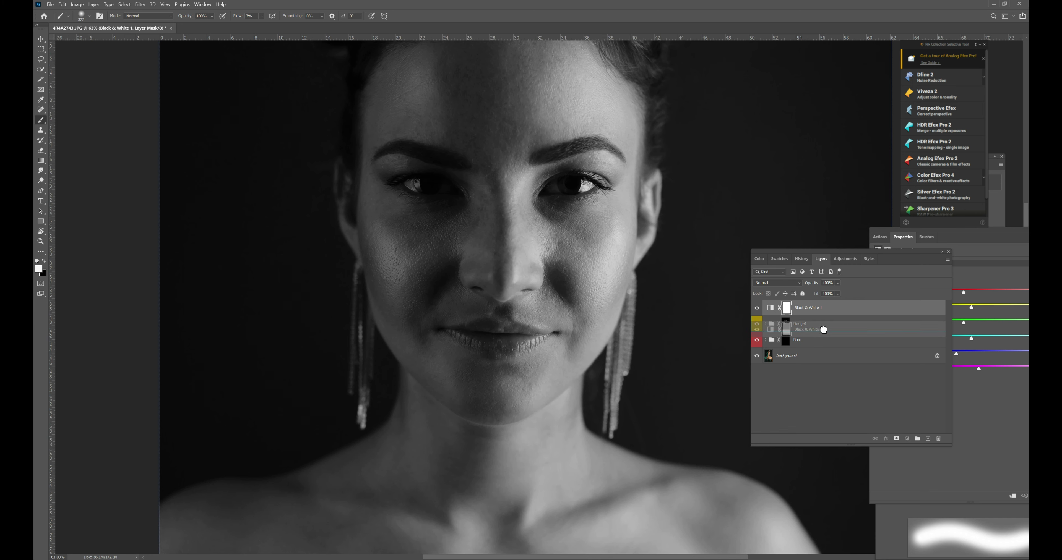
{"action": "left_click", "coordinate": [809, 307]}
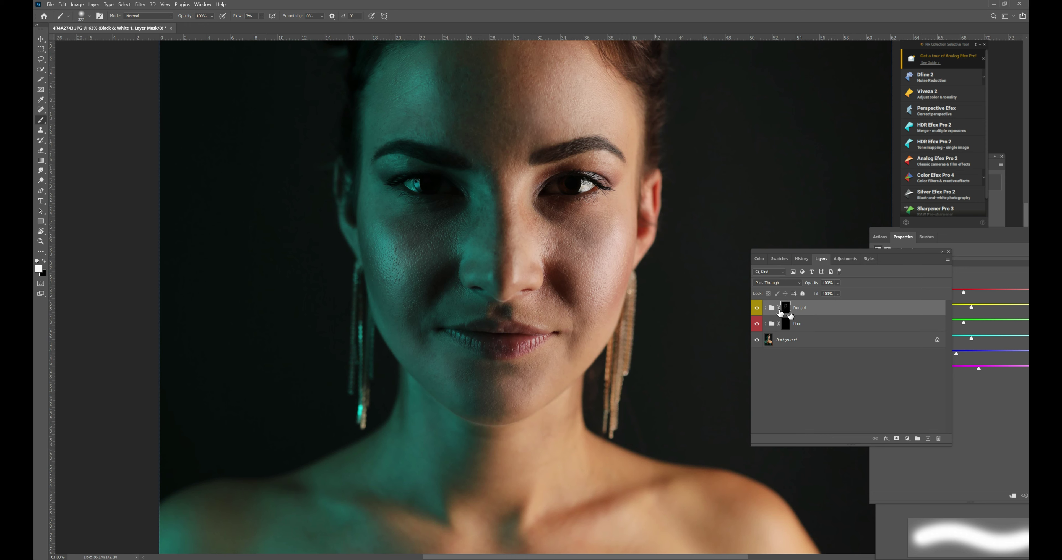
{"action": "key", "text": "ctrl+z"}
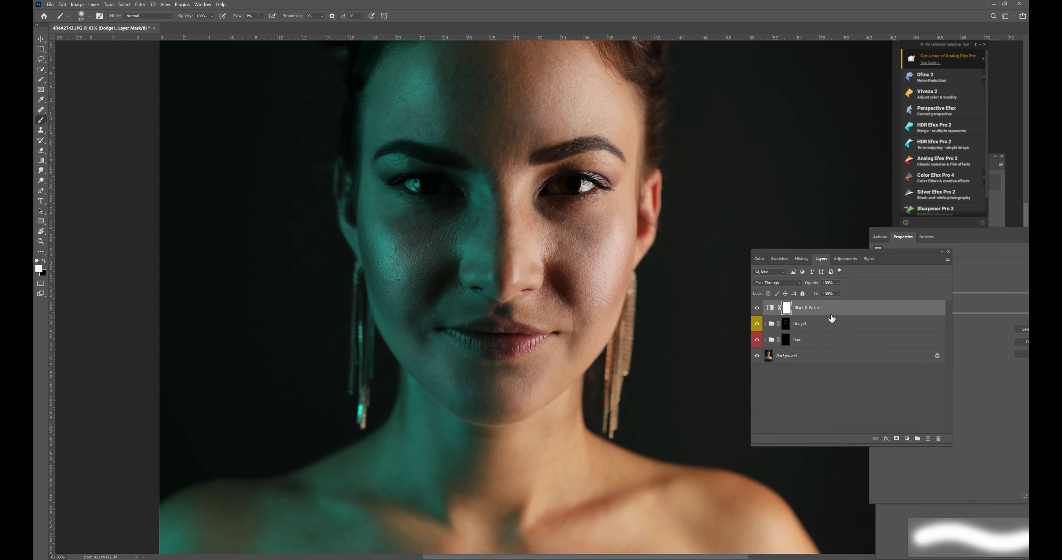
{"action": "left_click", "coordinate": [805, 309]}
{"action": "left_click", "coordinate": [786, 308]}
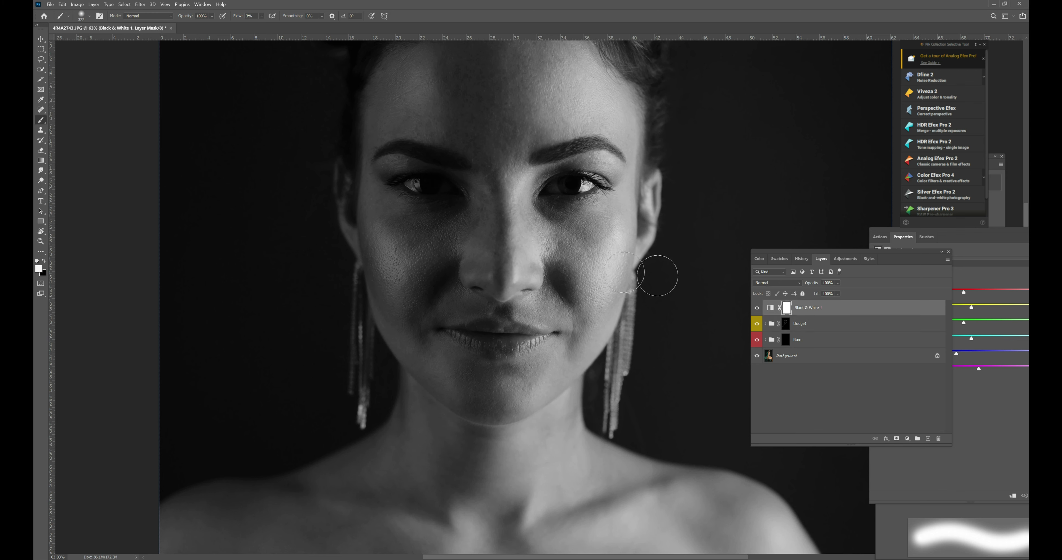
{"action": "left_click_drag", "start_coordinate": [809, 309], "coordinate": [817, 325]}
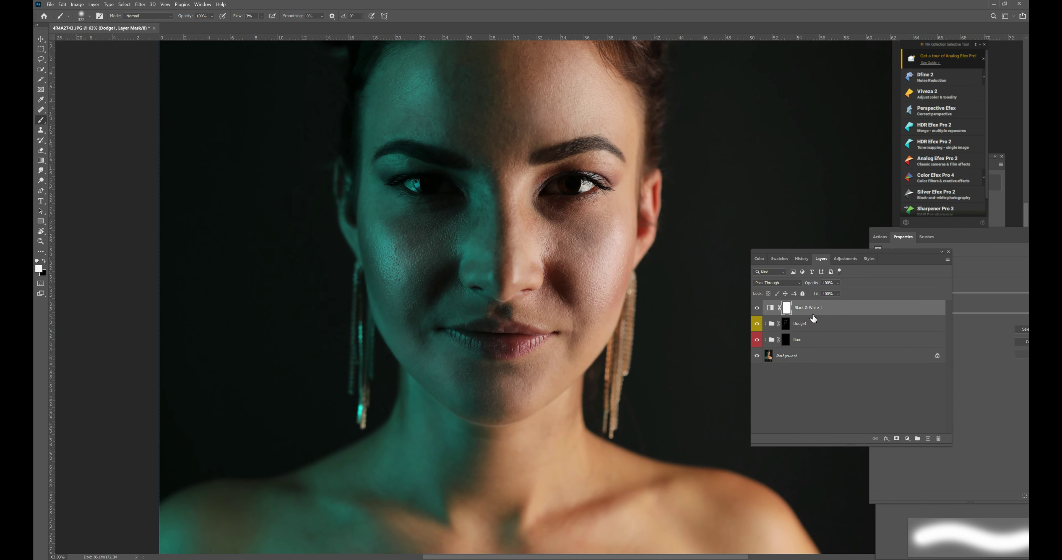
{"action": "key", "text": "ctrl+z"}
{"action": "left_click", "coordinate": [822, 312]}
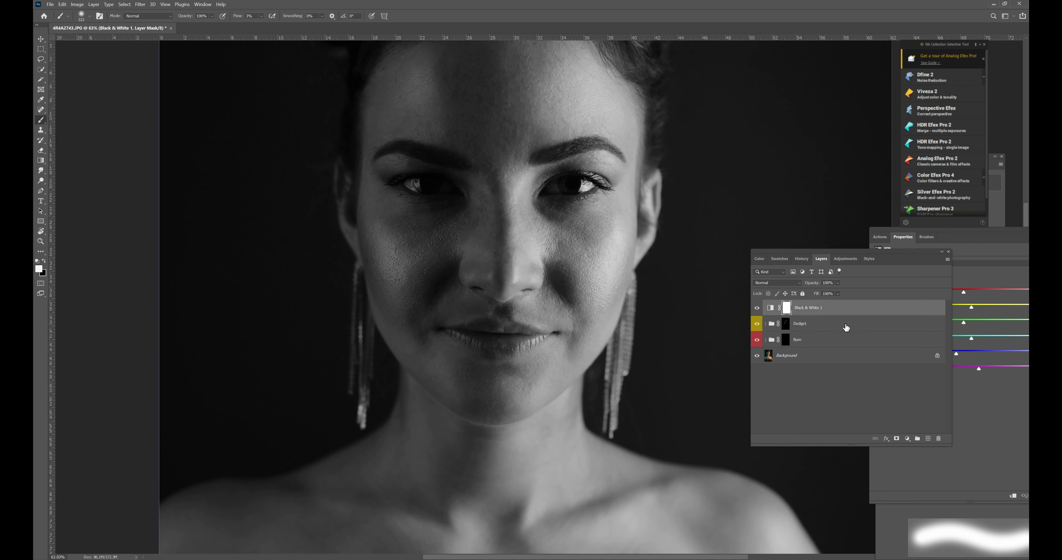
- Delete the Black & White layer's mask and the adjustment layer itself
{"action": "left_click", "coordinate": [939, 439]}
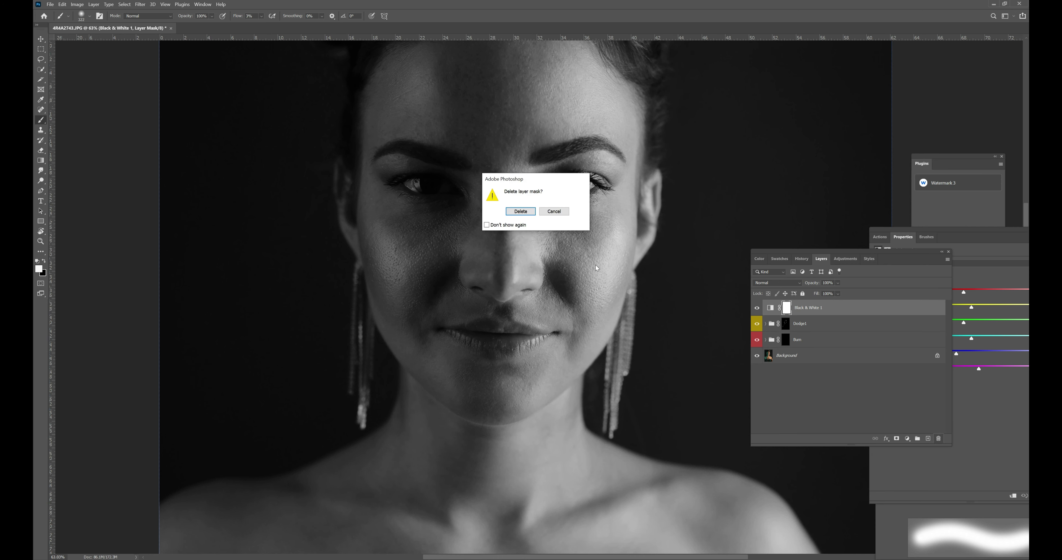
{"action": "left_click", "coordinate": [522, 214]}
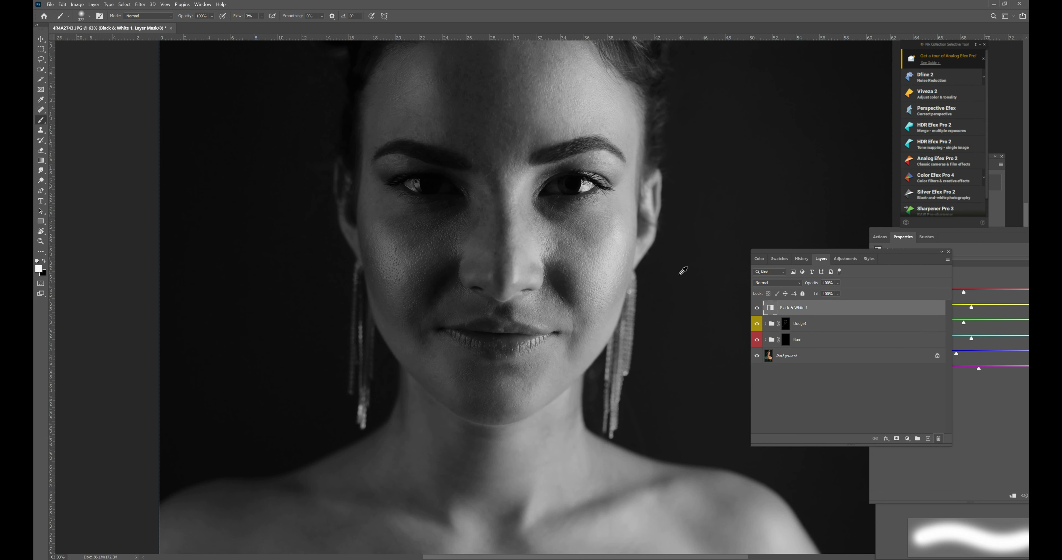
{"action": "left_click", "coordinate": [938, 439]}
{"action": "left_click", "coordinate": [516, 213]}
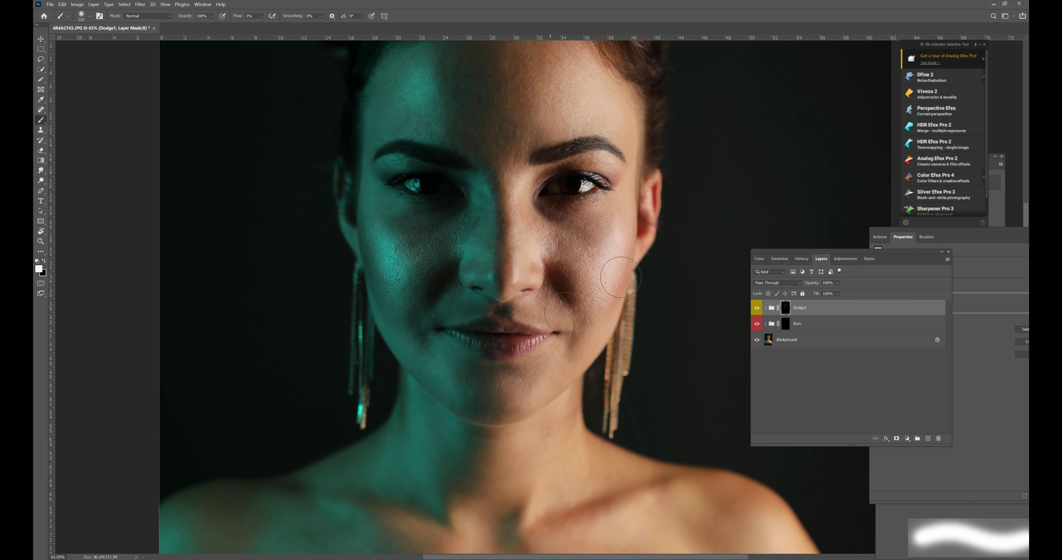
- Use a smaller soft brush on the Dodge1 mask at the teal-lit side of the lips
{"action": "left_click", "coordinate": [89, 16]}
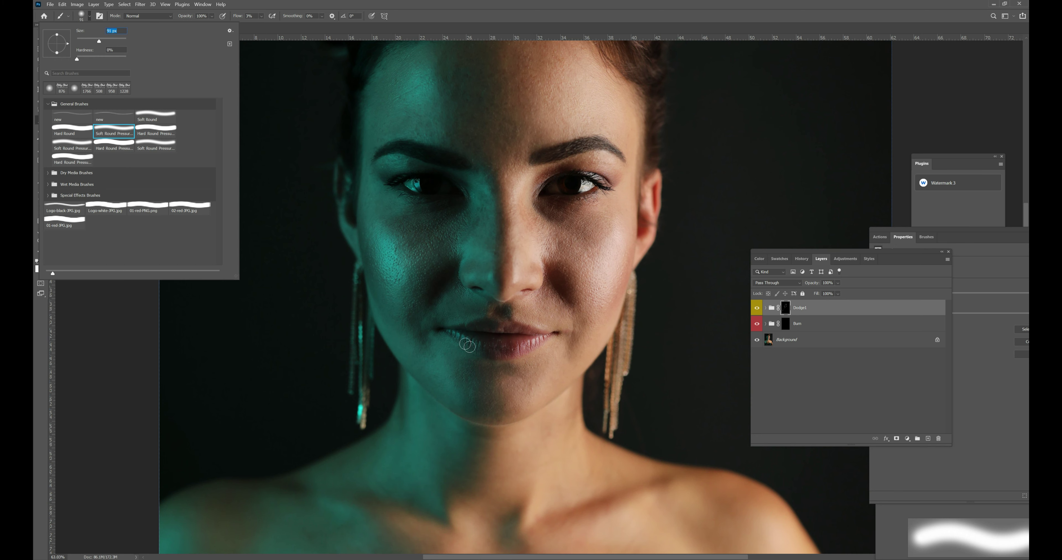
{"action": "left_click", "coordinate": [469, 343]}
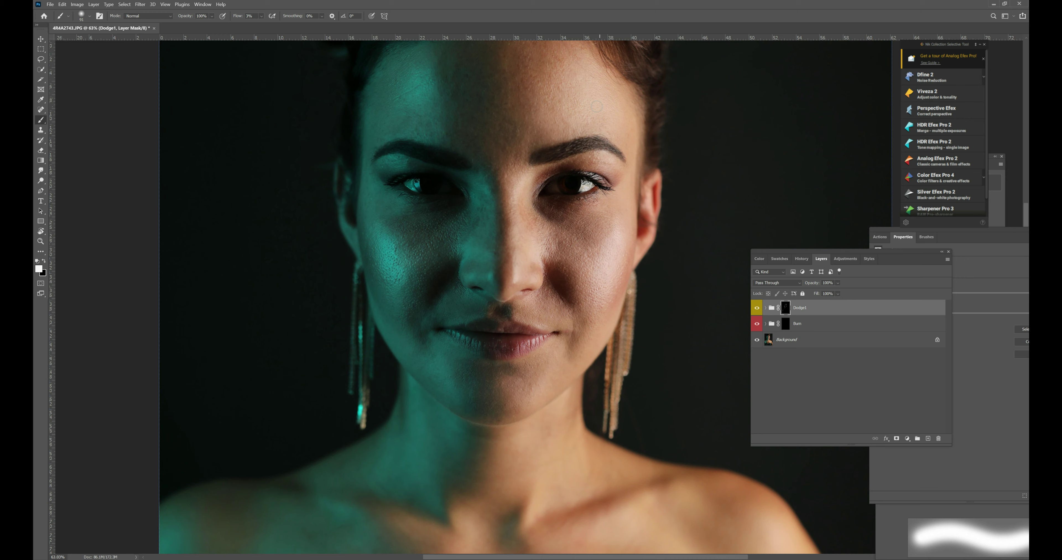
{"action": "scroll", "coordinate": [644, 97], "scroll_direction": "up", "scroll_amount": 2}
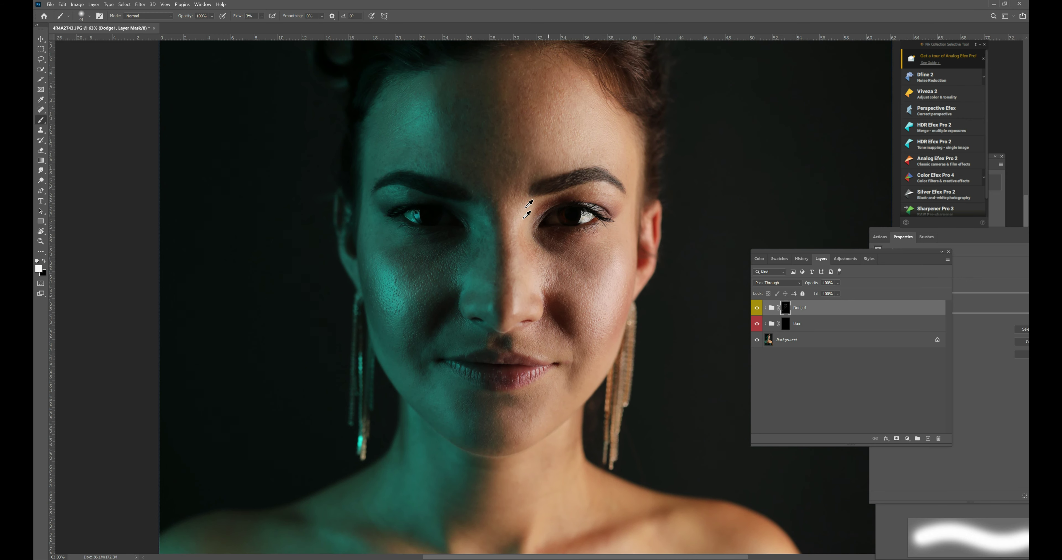
- Enlarge the soft brush and dodge the warm-lit shoulder and upper arm on the Dodge1 mask
{"action": "scroll", "coordinate": [526, 219], "scroll_direction": "down", "scroll_amount": 1}
{"action": "scroll", "coordinate": [526, 220], "scroll_direction": "down", "scroll_amount": 4}
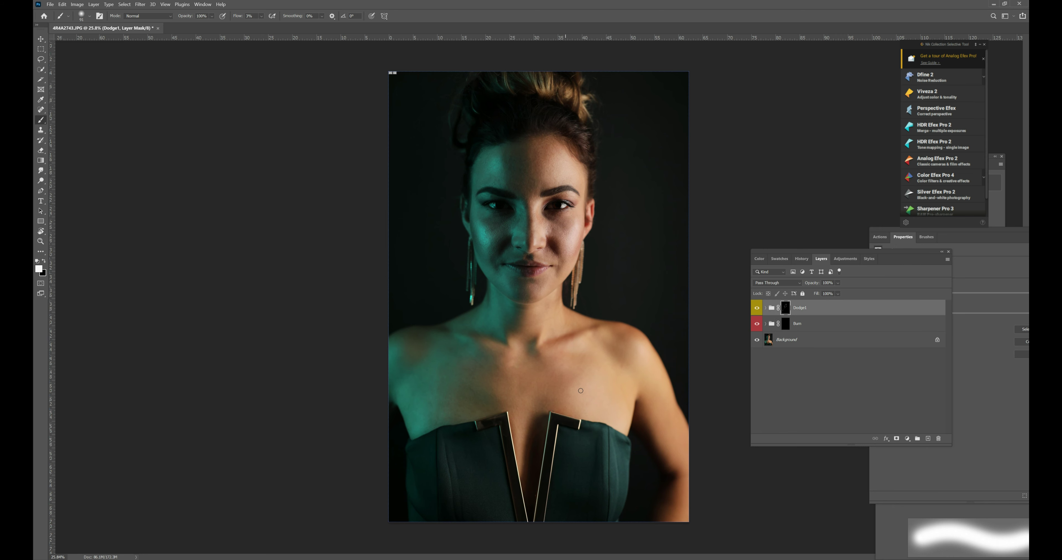
{"action": "left_click", "coordinate": [90, 16]}
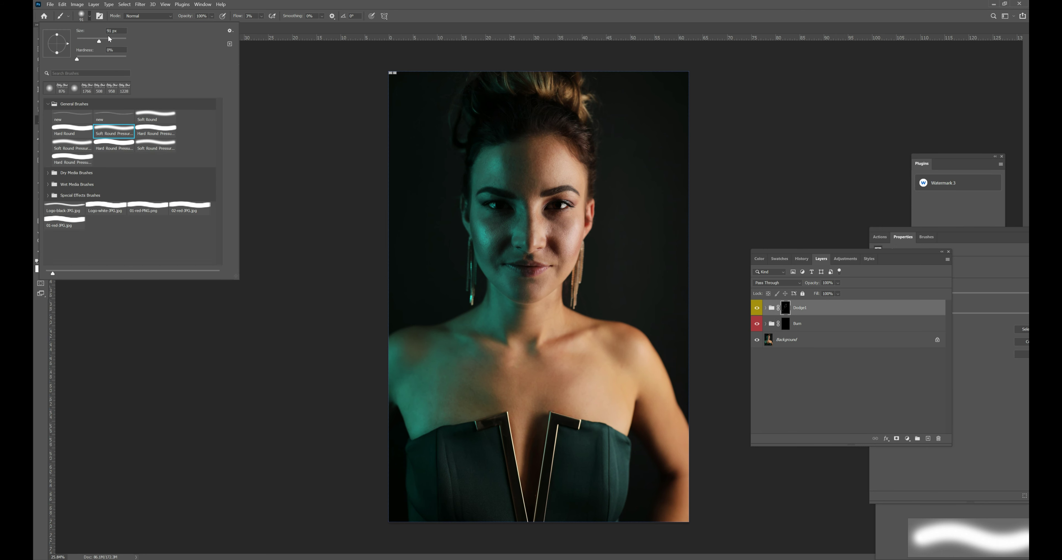
{"action": "left_click", "coordinate": [607, 404]}
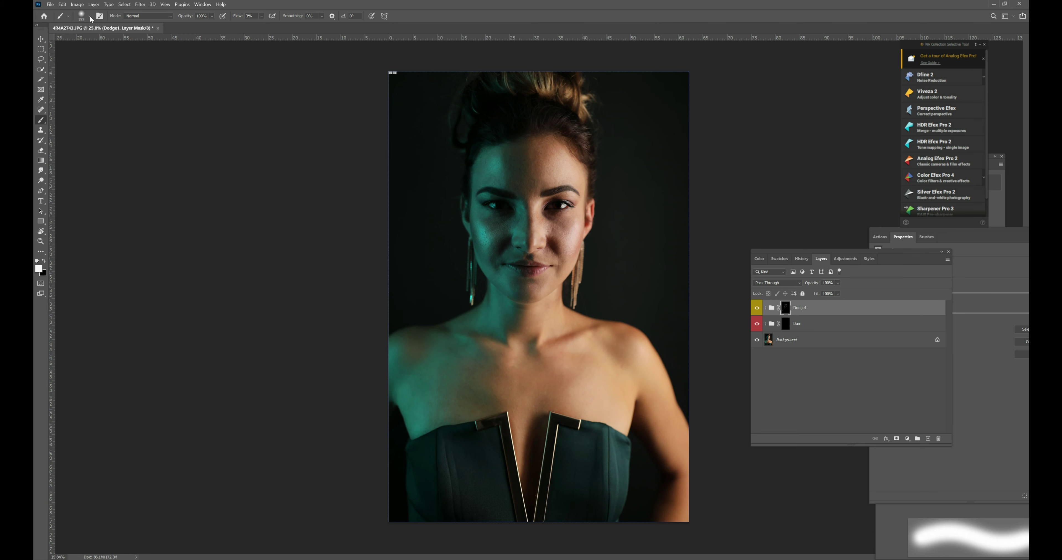
{"action": "left_click", "coordinate": [90, 17]}
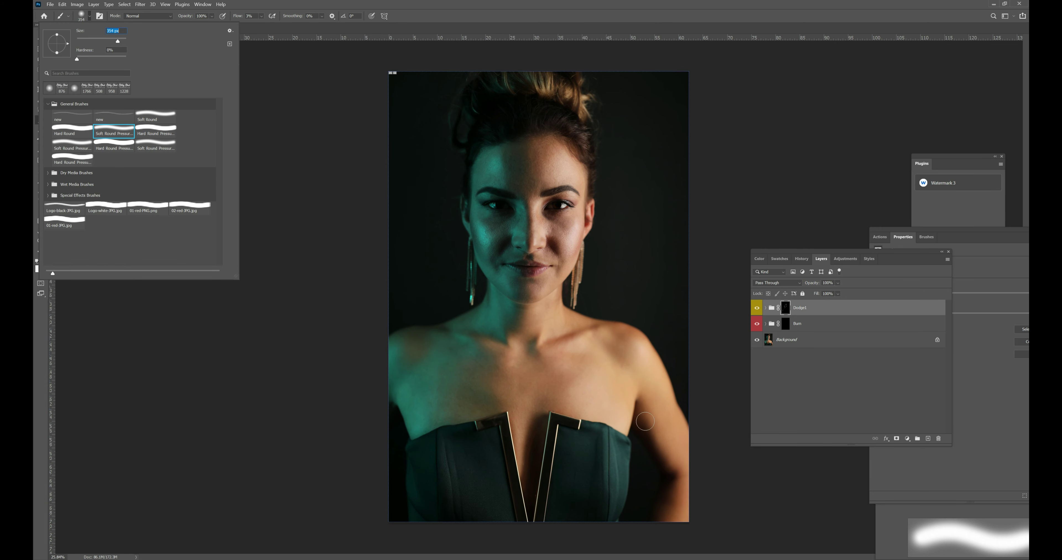
{"action": "left_click", "coordinate": [617, 413]}
{"action": "mouse_move", "coordinate": [631, 358]}
{"action": "left_mouse_down"}
{"action": "mouse_move", "coordinate": [644, 353]}
{"action": "mouse_move", "coordinate": [656, 386]}
{"action": "left_mouse_up"}
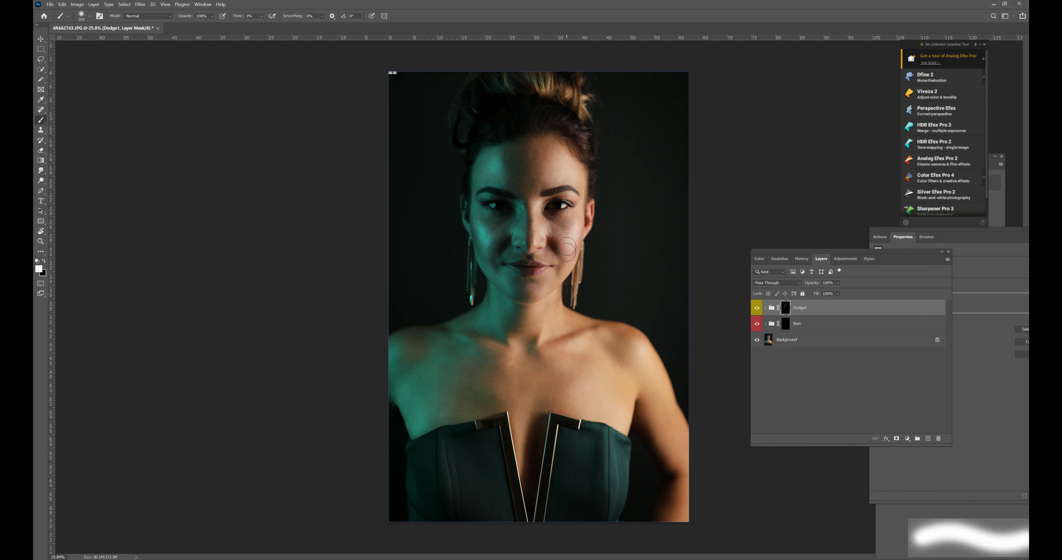
- Toggle the Dodge1 group's visibility off and on to compare the portrait with and without the dodging
{"action": "left_click", "coordinate": [755, 312]}
{"action": "left_click", "coordinate": [755, 311]}
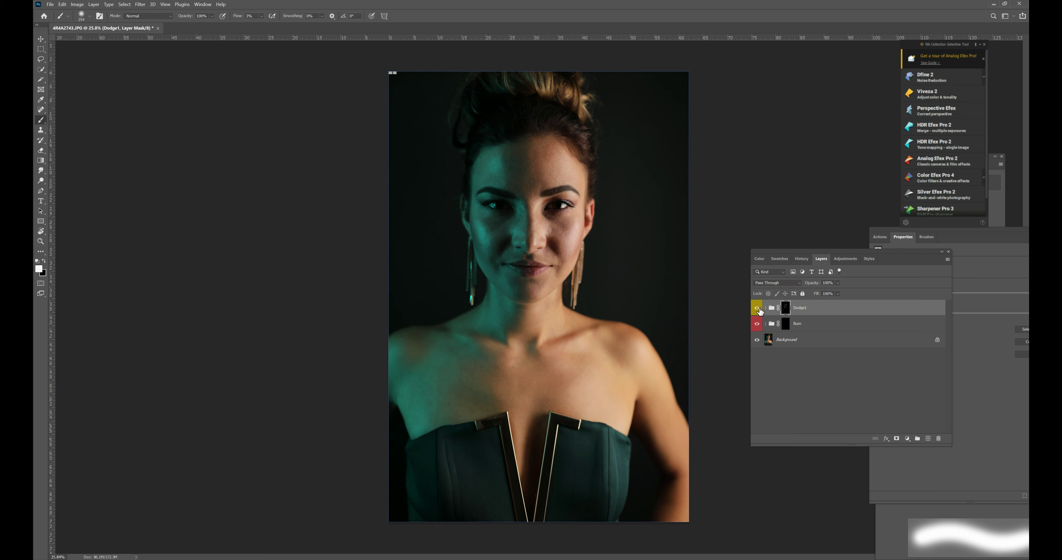
- Compare the portrait repeatedly with the Dodge1 group hidden and shown, leaving the group visible
{"action": "left_click", "coordinate": [756, 311]}
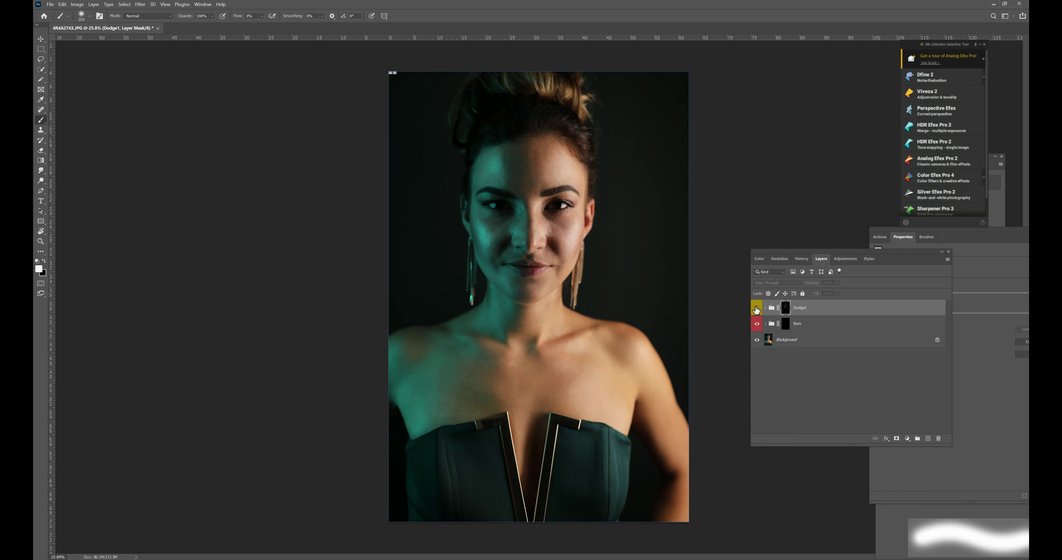
{"action": "left_click", "coordinate": [756, 310]}
{"action": "left_click", "coordinate": [756, 311]}
{"action": "left_click", "coordinate": [757, 310]}
{"action": "left_click", "coordinate": [837, 308]}
{"action": "left_click", "coordinate": [808, 324]}
{"action": "left_click", "coordinate": [807, 308]}
{"action": "mouse_move", "coordinate": [634, 352]}
{"action": "left_mouse_down"}
{"action": "mouse_move", "coordinate": [663, 428]}
{"action": "mouse_move", "coordinate": [662, 390]}
{"action": "mouse_move", "coordinate": [685, 491]}
{"action": "left_mouse_up"}
{"action": "left_click", "coordinate": [758, 310]}
{"action": "left_click", "coordinate": [757, 310]}
{"action": "left_click", "coordinate": [757, 310]}
{"action": "left_click", "coordinate": [758, 310]}
{"action": "left_click", "coordinate": [757, 310]}
{"action": "left_click", "coordinate": [757, 310]}
{"action": "left_click", "coordinate": [758, 310]}
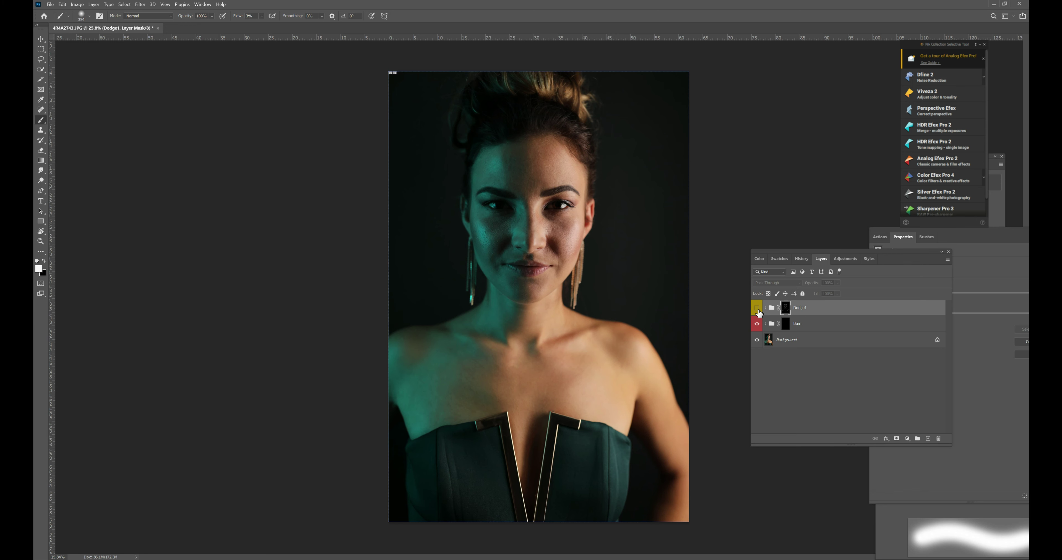
{"action": "left_click", "coordinate": [758, 310]}
{"action": "left_click", "coordinate": [758, 310]}
{"action": "left_click", "coordinate": [758, 310]}
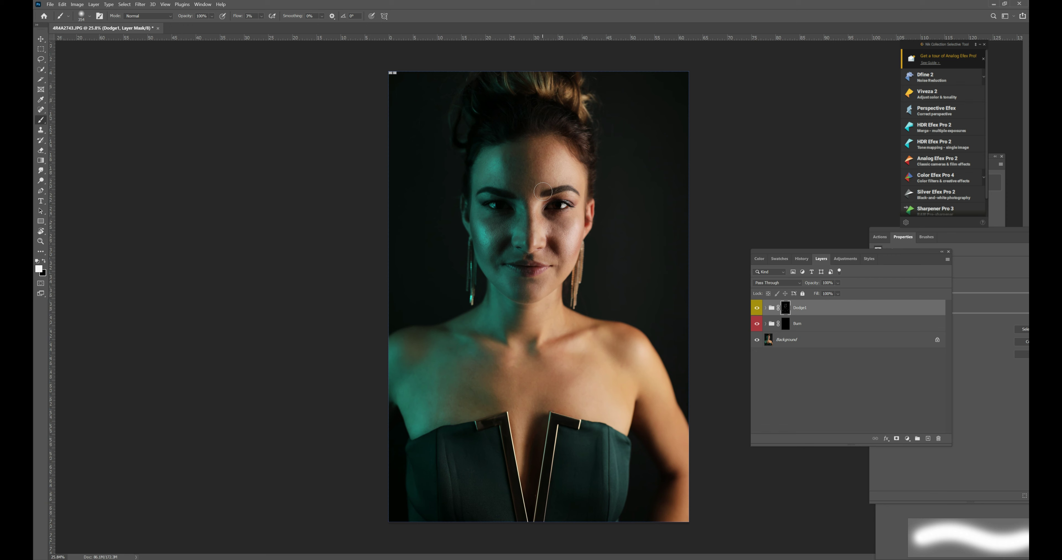
- Duplicate the Background layer and move the copy to the top of the layer stack, above the Dodge1 group
{"action": "scroll", "coordinate": [528, 175], "scroll_direction": "up", "scroll_amount": 2}
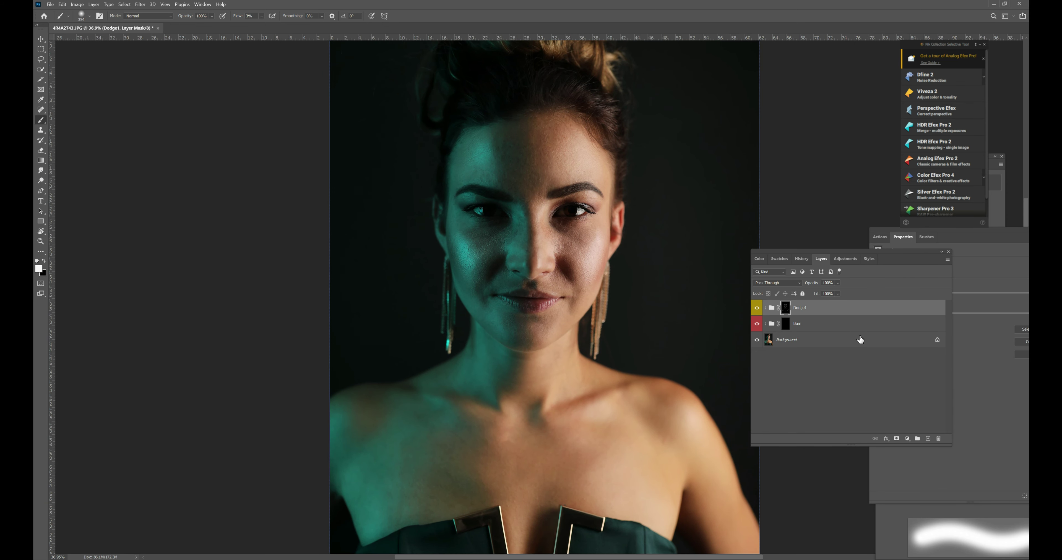
{"action": "mouse_move", "coordinate": [881, 346]}
{"action": "left_mouse_down"}
{"action": "mouse_move", "coordinate": [905, 371]}
{"action": "mouse_move", "coordinate": [928, 438]}
{"action": "left_mouse_up"}
{"action": "left_click_drag", "start_coordinate": [803, 340], "coordinate": [807, 304]}
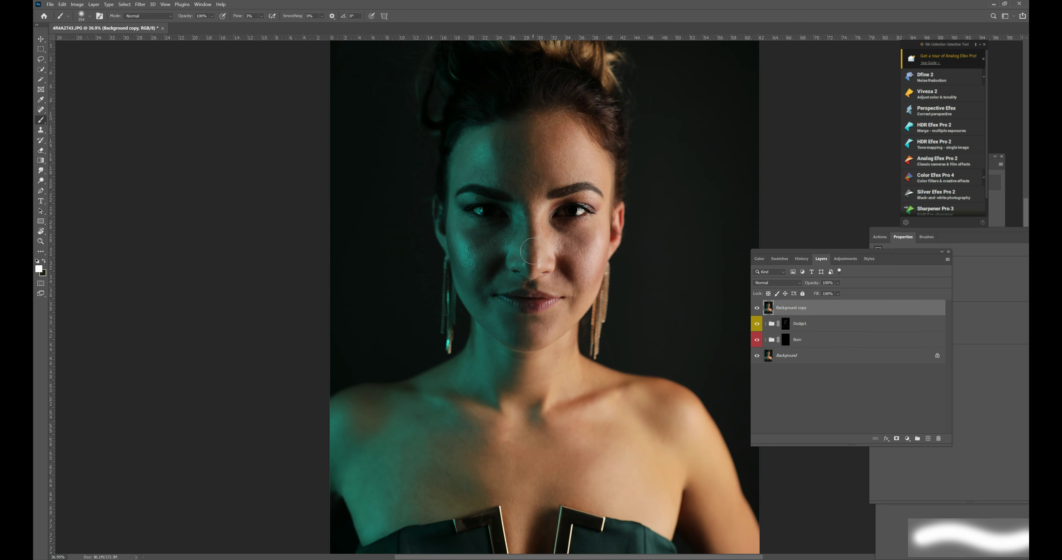
- Switch from the Brush to the Patch tool in Source mode for healing the face on the Background copy layer
{"action": "scroll", "coordinate": [565, 244], "scroll_direction": "up", "scroll_amount": 1}
{"action": "scroll", "coordinate": [566, 244], "scroll_direction": "up", "scroll_amount": 1}
{"action": "scroll", "coordinate": [565, 247], "scroll_direction": "up", "scroll_amount": 2}
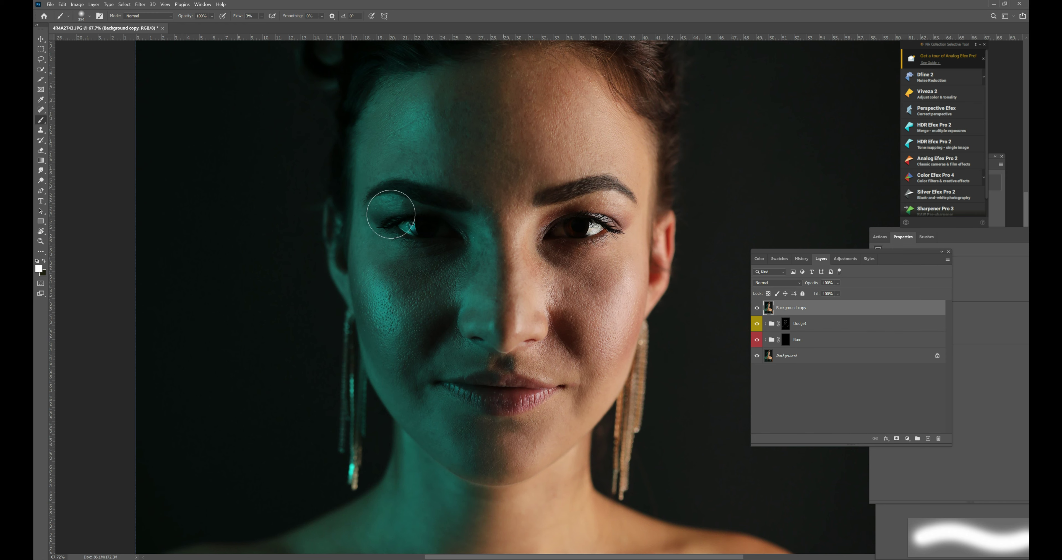
{"action": "left_click", "coordinate": [41, 111]}
{"action": "key", "text": "shift+j"}
{"action": "key", "text": "shift+j"}
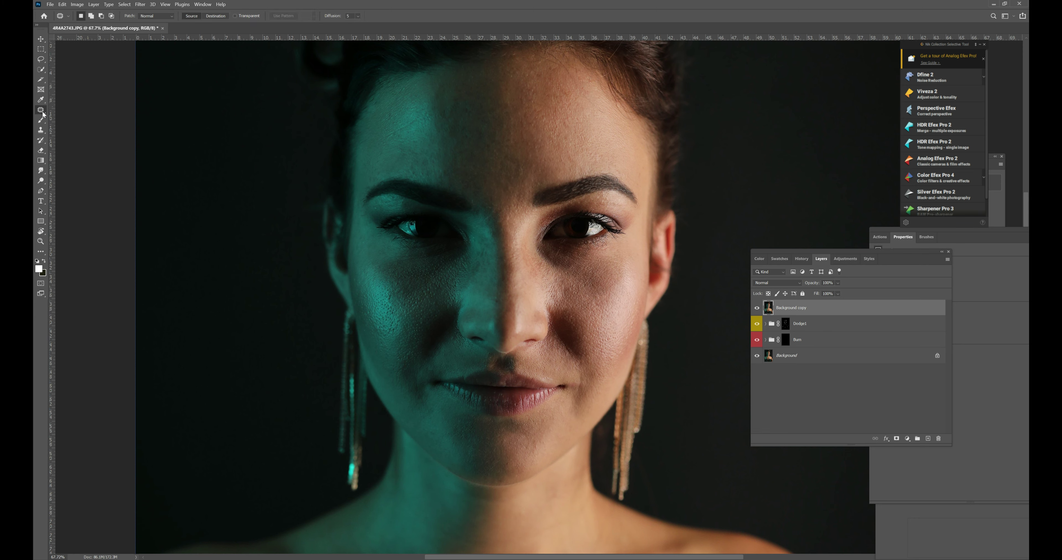
{"action": "key", "text": "shift+j"}
{"action": "key", "text": "shift+j"}
{"action": "key", "text": "shift+j"}
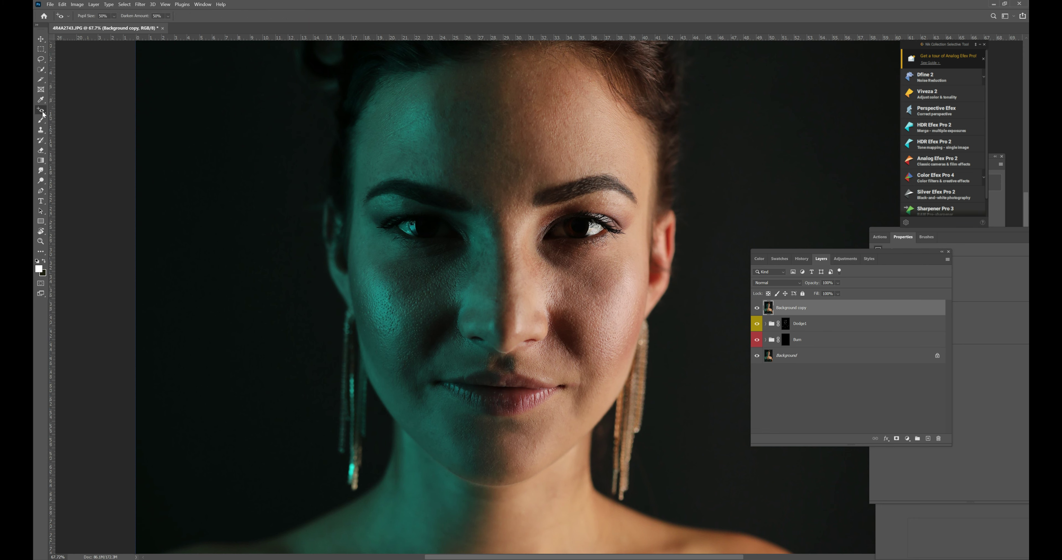
{"action": "key", "text": "shift+j"}
{"action": "key", "text": "shift+j"}
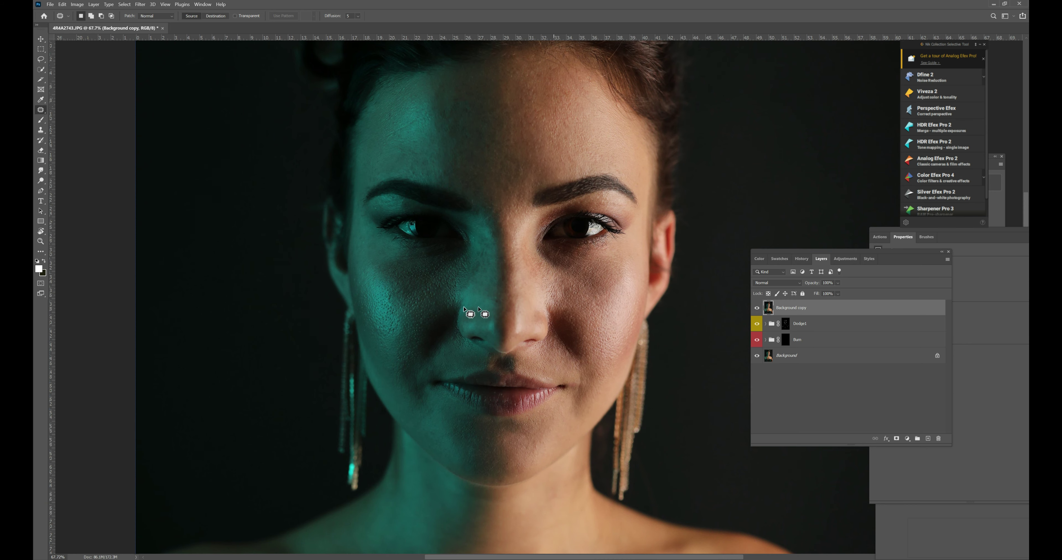
- Patch a small spot by the warm-lit smile line and another between the nose and upper lip
{"action": "scroll", "coordinate": [465, 309], "scroll_direction": "up", "scroll_amount": 2}
{"action": "scroll", "coordinate": [452, 454], "scroll_direction": "down", "scroll_amount": 1}
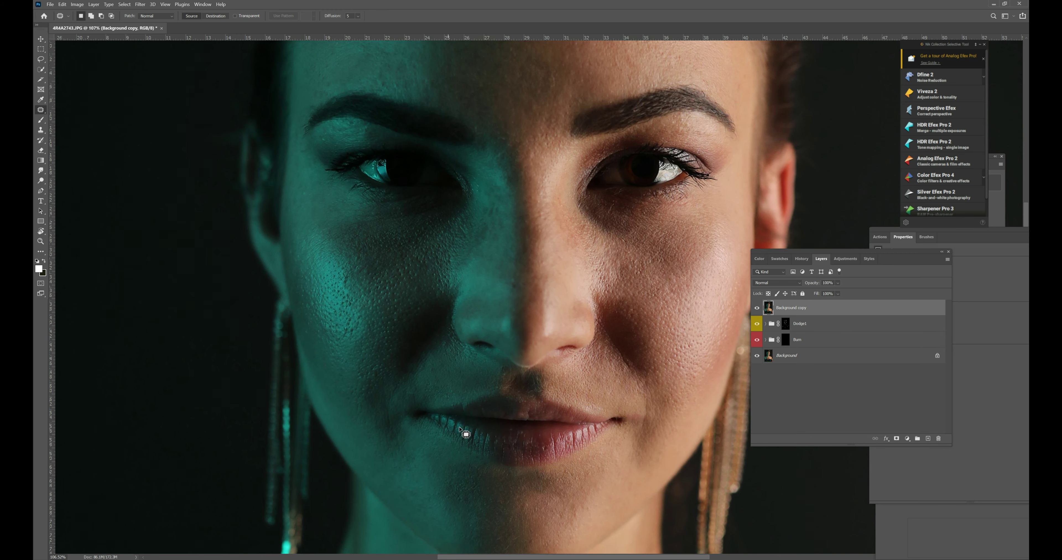
{"action": "scroll", "coordinate": [464, 432], "scroll_direction": "down", "scroll_amount": 1}
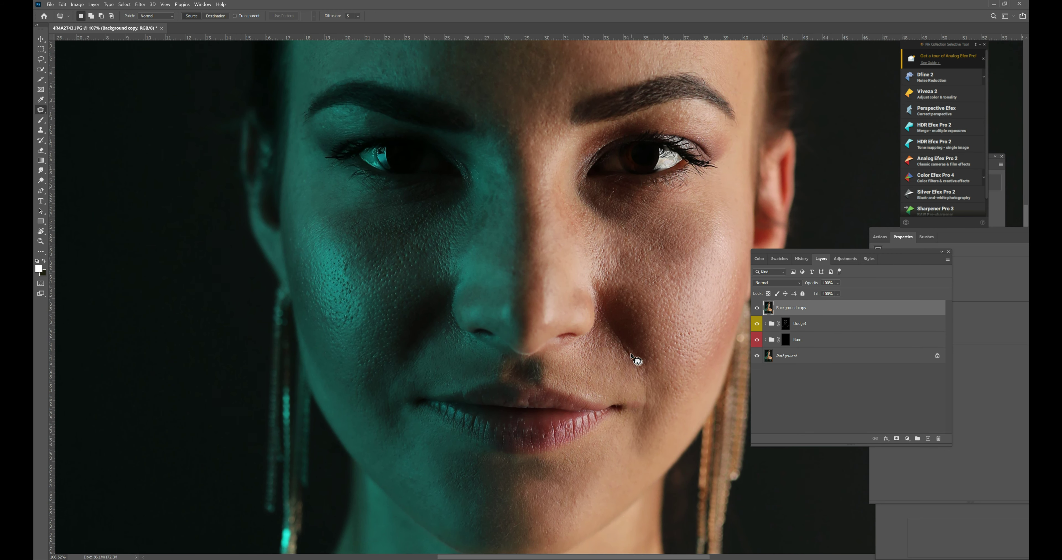
{"action": "mouse_move", "coordinate": [626, 344]}
{"action": "left_mouse_down"}
{"action": "mouse_move", "coordinate": [610, 323]}
{"action": "mouse_move", "coordinate": [626, 359]}
{"action": "mouse_move", "coordinate": [626, 346]}
{"action": "left_mouse_up"}
{"action": "left_click_drag", "start_coordinate": [547, 366], "coordinate": [506, 373]}
- Patch the stray area at the arch of the warm-lit eyebrow and a shiny spot on the teal-lit cheek
{"action": "scroll", "coordinate": [627, 289], "scroll_direction": "up", "scroll_amount": 5}
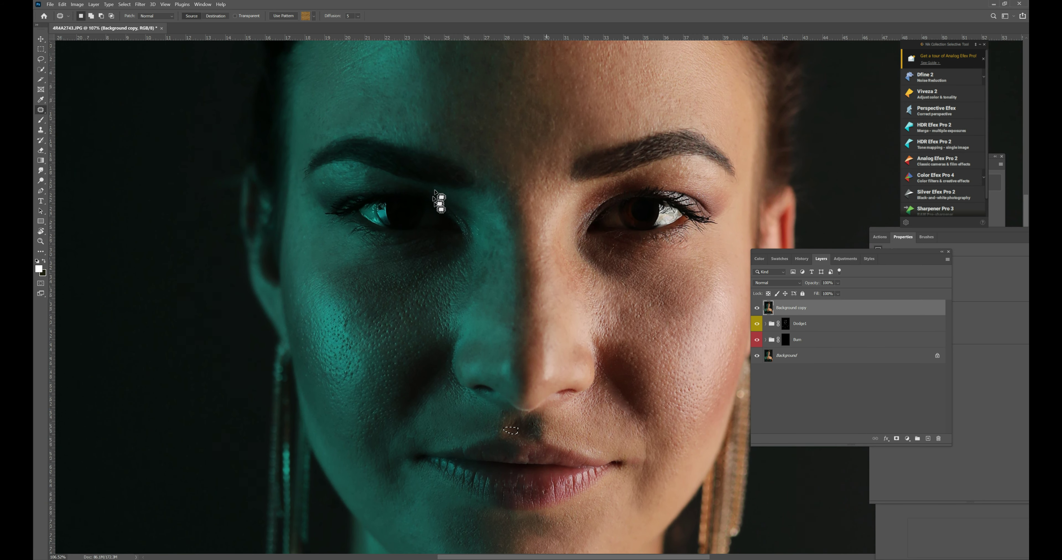
{"action": "scroll", "coordinate": [701, 132], "scroll_direction": "up", "scroll_amount": 1}
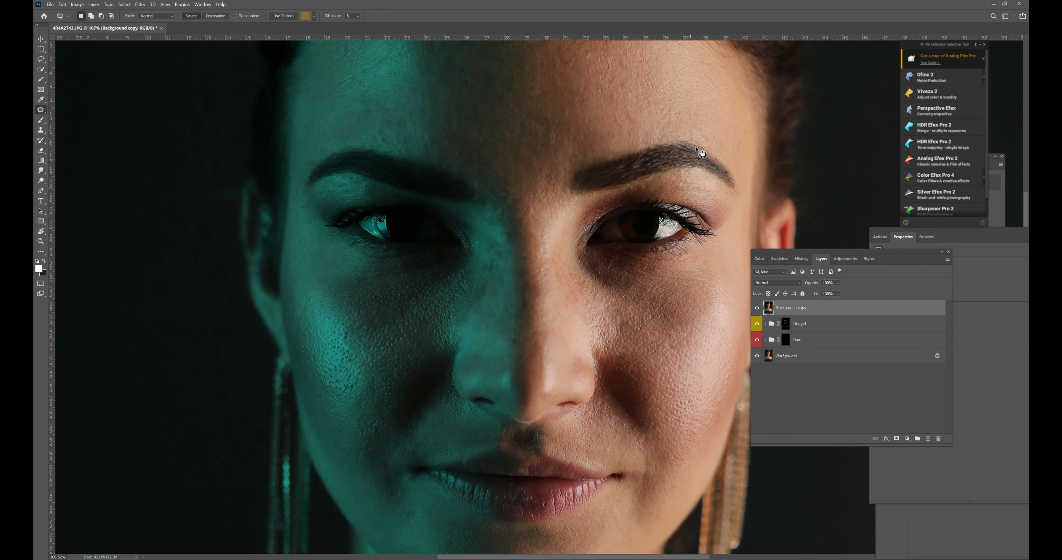
{"action": "left_click_drag", "start_coordinate": [699, 152], "coordinate": [693, 141]}
{"action": "scroll", "coordinate": [594, 187], "scroll_direction": "up", "scroll_amount": 3}
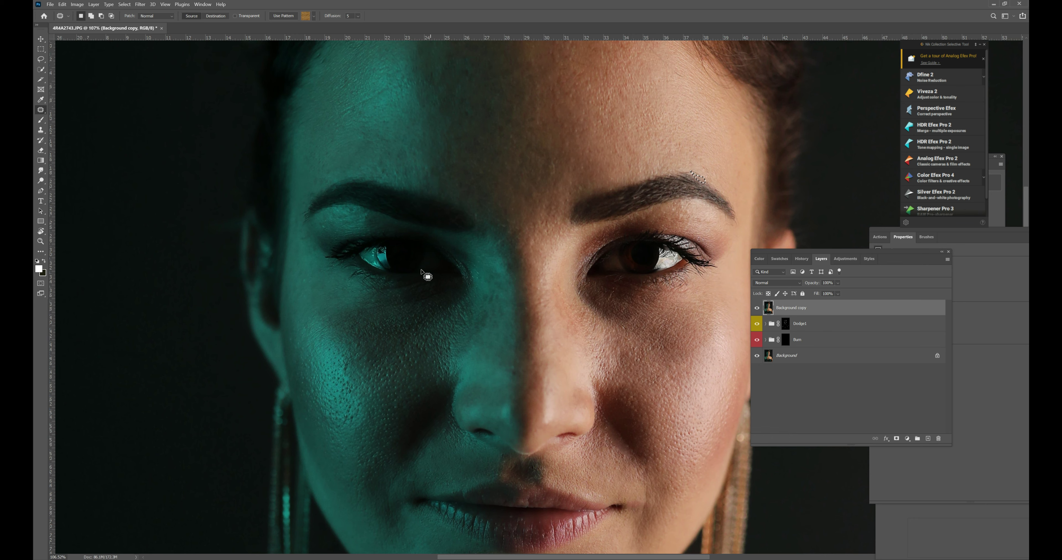
{"action": "left_click_drag", "start_coordinate": [342, 365], "coordinate": [377, 393]}
- Patch a small spot beneath the warm-lit eye on the Background copy layer
{"action": "scroll", "coordinate": [377, 392], "scroll_direction": "down", "scroll_amount": 4}
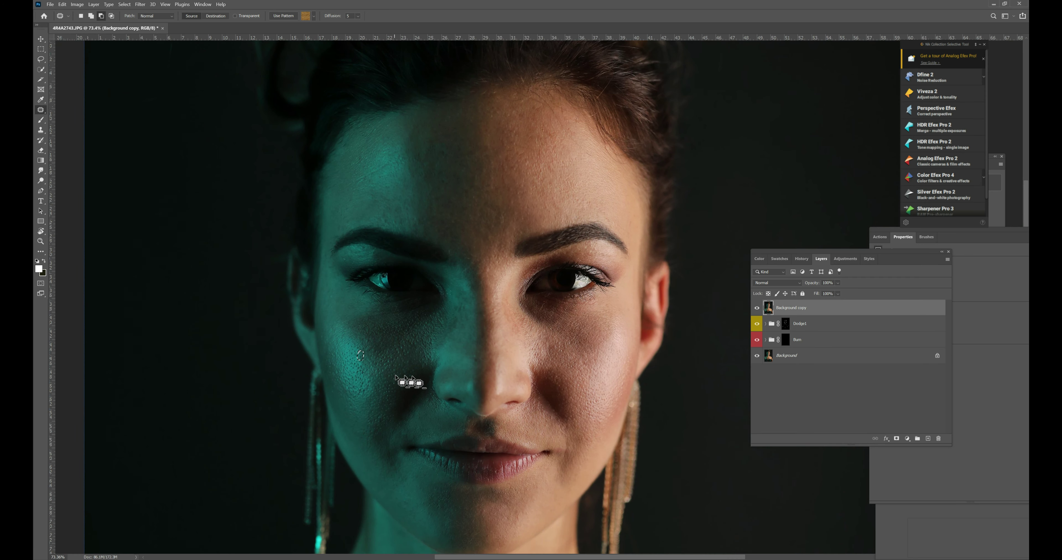
{"action": "scroll", "coordinate": [416, 378], "scroll_direction": "down", "scroll_amount": 3}
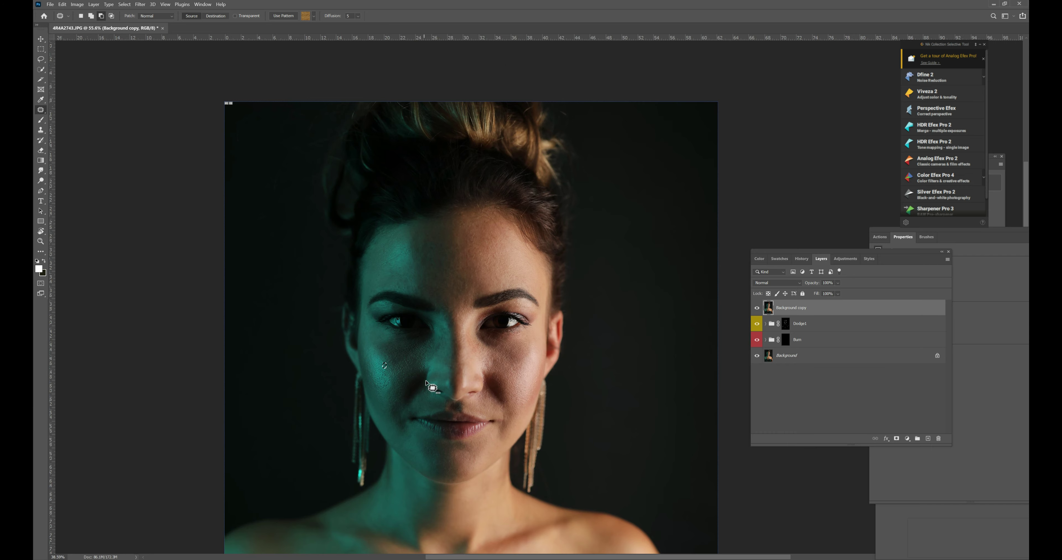
{"action": "scroll", "coordinate": [427, 383], "scroll_direction": "down", "scroll_amount": 7}
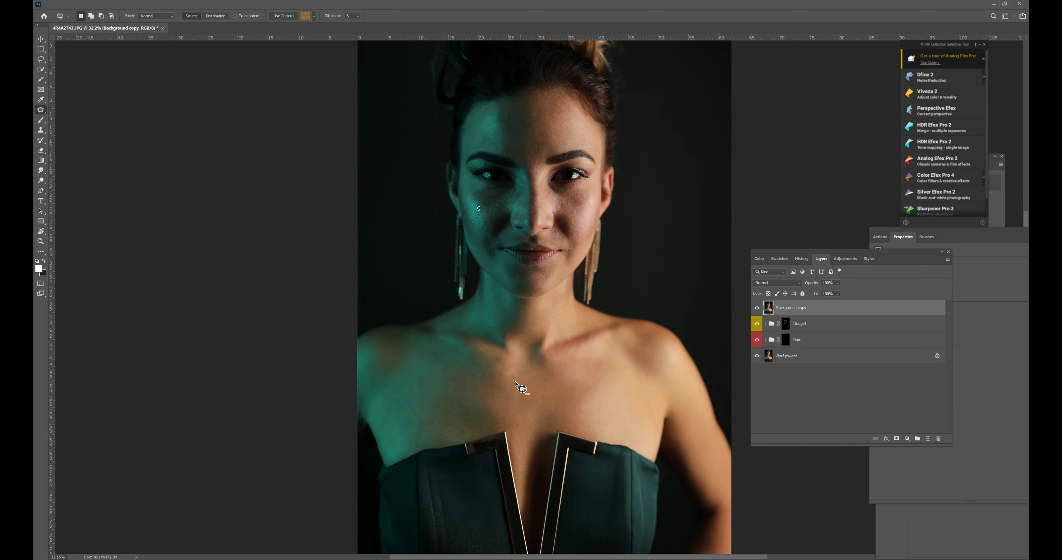
{"action": "scroll", "coordinate": [516, 381], "scroll_direction": "up", "scroll_amount": 3}
{"action": "scroll", "coordinate": [522, 387], "scroll_direction": "up", "scroll_amount": 1}
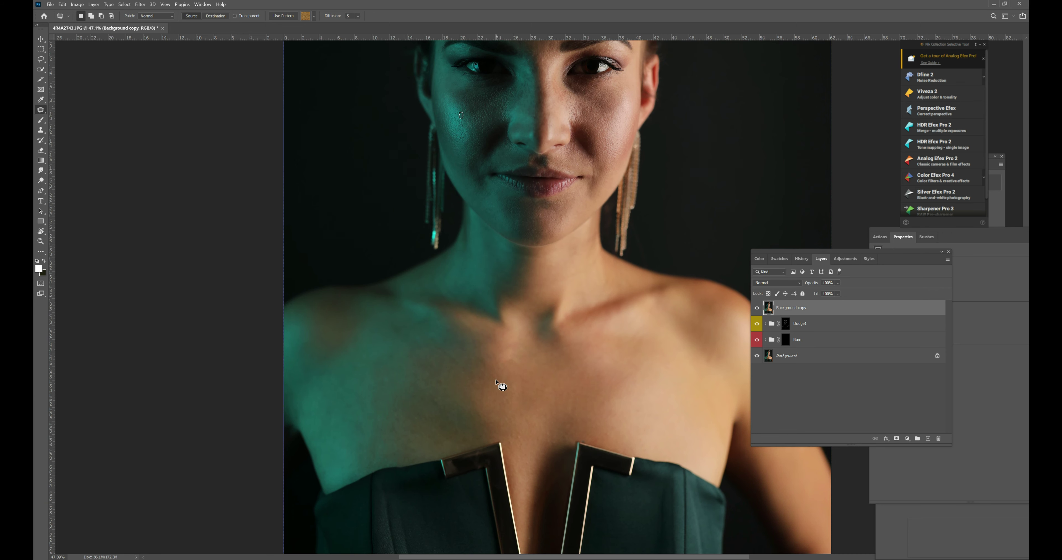
{"action": "scroll", "coordinate": [536, 247], "scroll_direction": "up", "scroll_amount": 3}
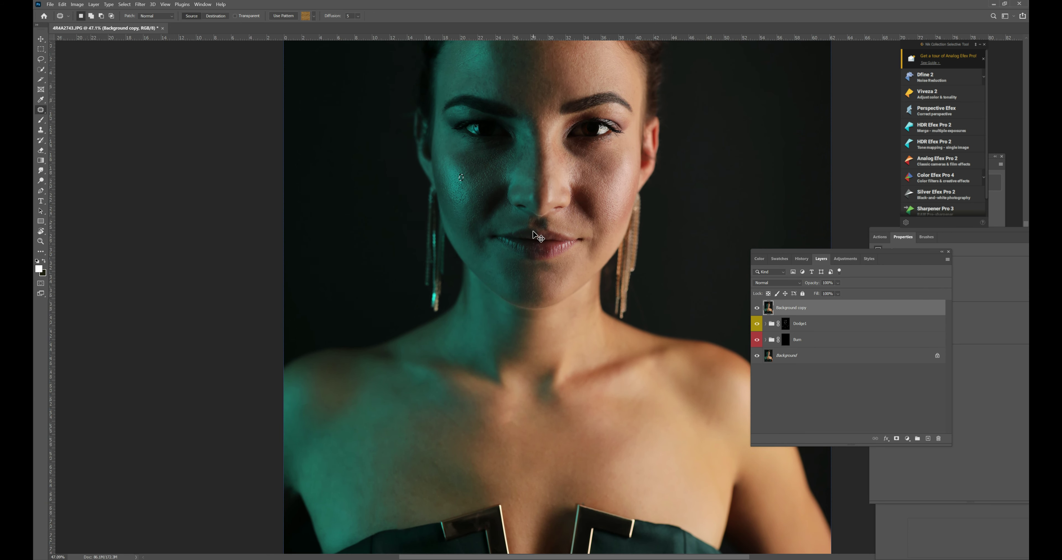
{"action": "scroll", "coordinate": [536, 237], "scroll_direction": "up", "scroll_amount": 5}
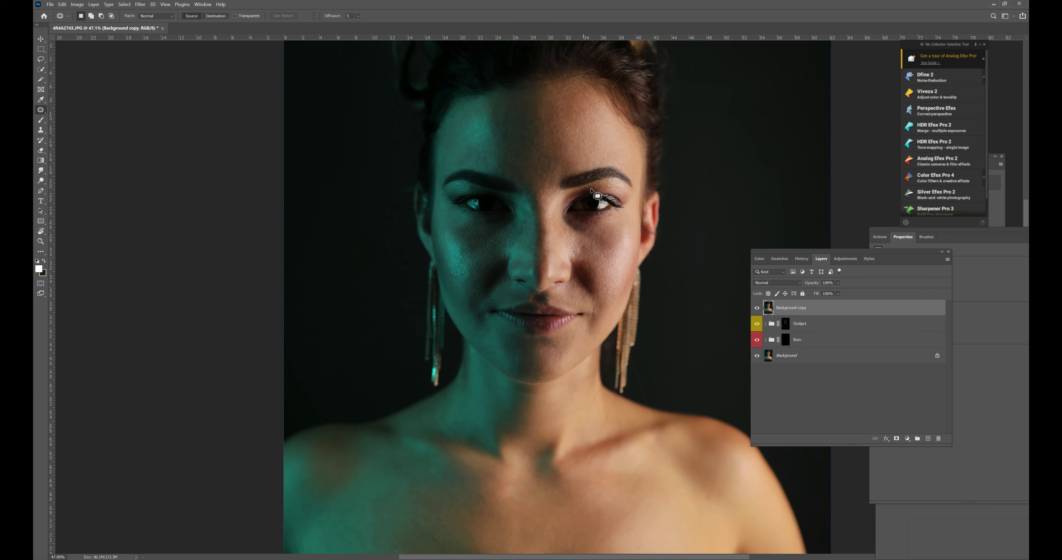
{"action": "scroll", "coordinate": [594, 197], "scroll_direction": "up", "scroll_amount": 5}
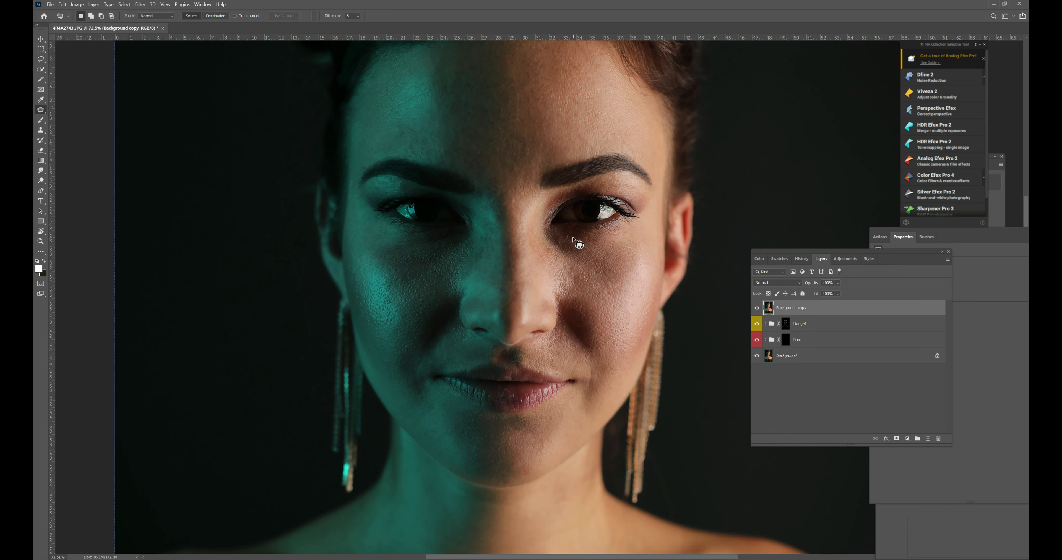
{"action": "left_click_drag", "start_coordinate": [569, 234], "coordinate": [566, 237]}
- Patch the rough texture on the teal-lit cheek and the skin below the teal-lit eye, and clear the selection
{"action": "scroll", "coordinate": [451, 276], "scroll_direction": "up", "scroll_amount": 3}
{"action": "mouse_move", "coordinate": [381, 322]}
{"action": "left_mouse_down"}
{"action": "mouse_move", "coordinate": [356, 340]}
{"action": "mouse_move", "coordinate": [380, 328]}
{"action": "mouse_move", "coordinate": [371, 324]}
{"action": "mouse_move", "coordinate": [369, 335]}
{"action": "mouse_move", "coordinate": [408, 338]}
{"action": "left_mouse_up"}
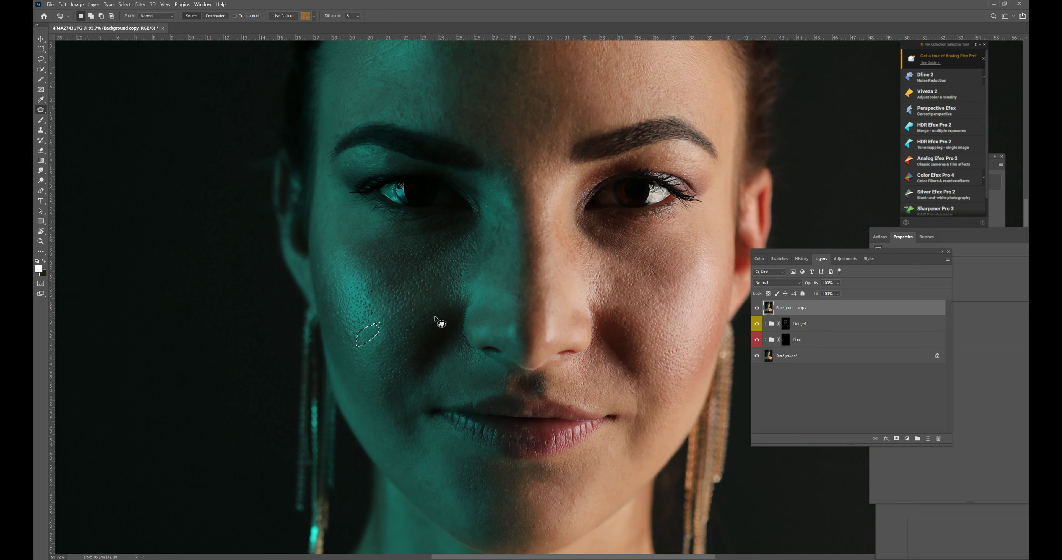
{"action": "key", "text": "ctrl+d"}
{"action": "mouse_move", "coordinate": [425, 280]}
{"action": "left_mouse_down"}
{"action": "mouse_move", "coordinate": [433, 284]}
{"action": "mouse_move", "coordinate": [395, 305]}
{"action": "mouse_move", "coordinate": [418, 307]}
{"action": "mouse_move", "coordinate": [545, 474]}
{"action": "mouse_move", "coordinate": [526, 497]}
{"action": "mouse_move", "coordinate": [522, 489]}
{"action": "mouse_move", "coordinate": [504, 537]}
{"action": "mouse_move", "coordinate": [528, 520]}
{"action": "left_mouse_up"}
{"action": "key", "text": "ctrl+d"}
- Patch small blemishes on the teal-lit and warm-lit sides of the forehead and between the eyebrows
{"action": "scroll", "coordinate": [629, 379], "scroll_direction": "up", "scroll_amount": 5}
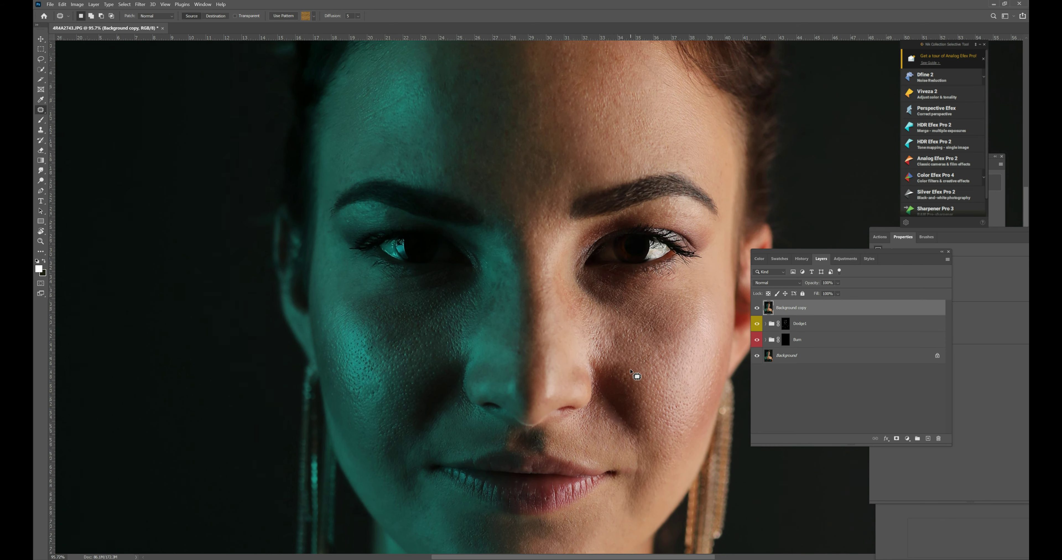
{"action": "scroll", "coordinate": [631, 372], "scroll_direction": "up", "scroll_amount": 10}
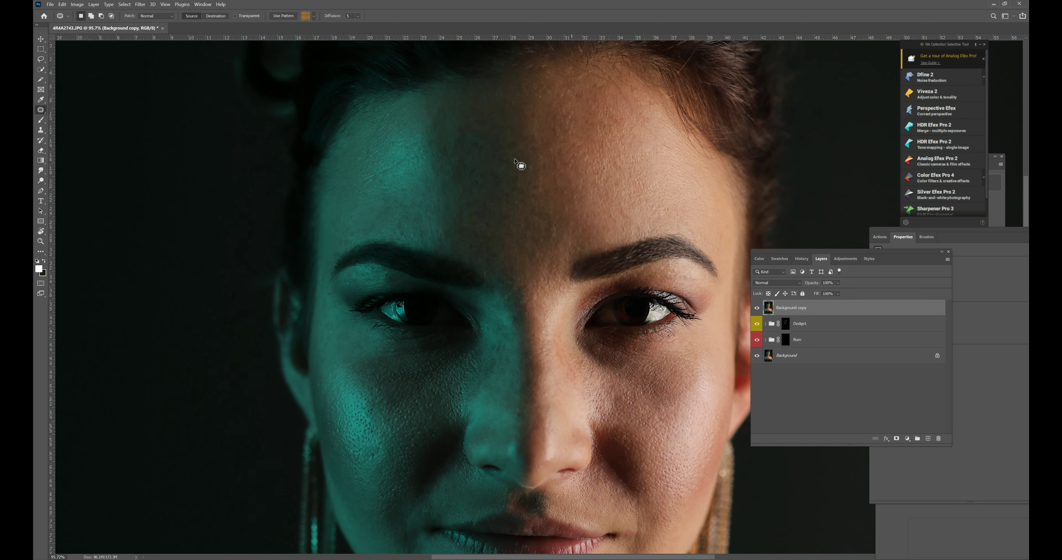
{"action": "mouse_move", "coordinate": [400, 158]}
{"action": "left_mouse_down"}
{"action": "mouse_move", "coordinate": [361, 183]}
{"action": "mouse_move", "coordinate": [403, 165]}
{"action": "left_mouse_up"}
{"action": "mouse_move", "coordinate": [570, 117]}
{"action": "left_mouse_down"}
{"action": "mouse_move", "coordinate": [564, 196]}
{"action": "mouse_move", "coordinate": [548, 177]}
{"action": "mouse_move", "coordinate": [545, 233]}
{"action": "mouse_move", "coordinate": [536, 216]}
{"action": "mouse_move", "coordinate": [532, 223]}
{"action": "left_mouse_up"}
{"action": "key", "text": "ctrl+d"}
{"action": "left_click_drag", "start_coordinate": [532, 294], "coordinate": [535, 298]}
- Patch the spot in the shadow between the nose and the upper lip
{"action": "scroll", "coordinate": [645, 377], "scroll_direction": "down", "scroll_amount": 2}
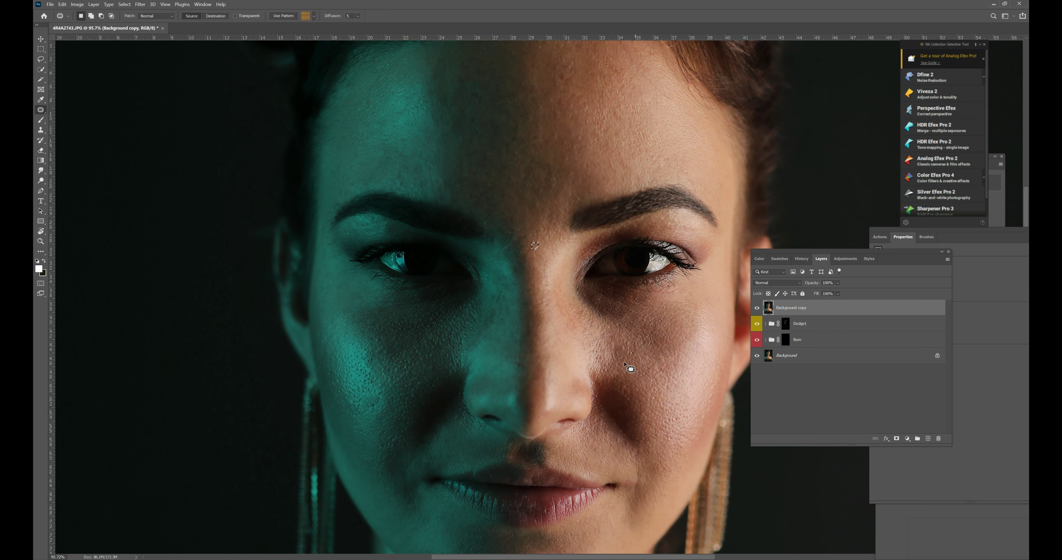
{"action": "scroll", "coordinate": [625, 367], "scroll_direction": "down", "scroll_amount": 1}
{"action": "scroll", "coordinate": [625, 388], "scroll_direction": "down", "scroll_amount": 1}
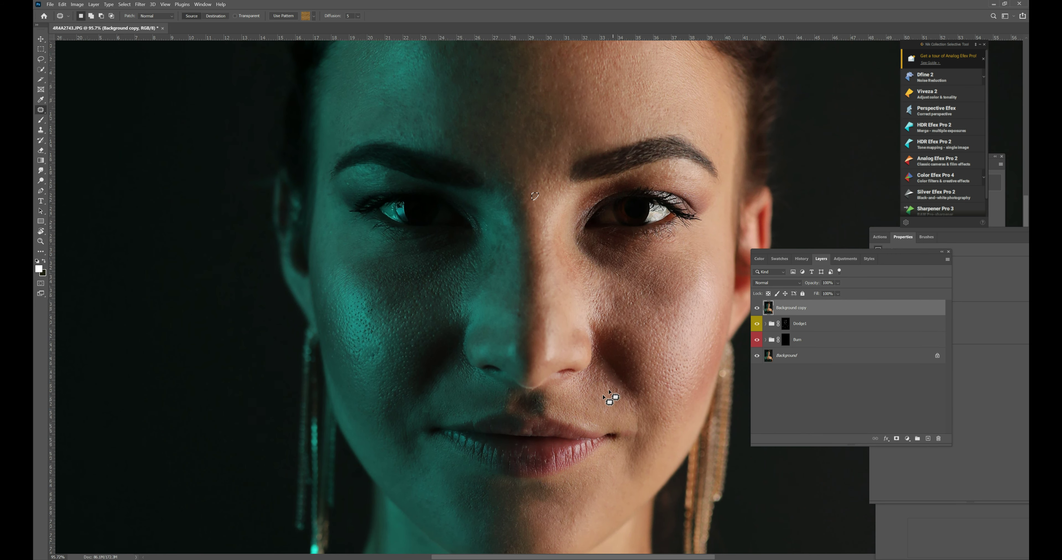
{"action": "mouse_move", "coordinate": [536, 399]}
{"action": "left_mouse_down"}
{"action": "mouse_move", "coordinate": [531, 415]}
{"action": "mouse_move", "coordinate": [534, 400]}
{"action": "mouse_move", "coordinate": [541, 412]}
{"action": "left_mouse_up"}
{"action": "scroll", "coordinate": [547, 521], "scroll_direction": "down", "scroll_amount": 1}
- Patch blemishes across the chin and beside the warm-lit corner of the mouth, and clear the selection
{"action": "mouse_move", "coordinate": [515, 530]}
{"action": "left_mouse_down"}
{"action": "mouse_move", "coordinate": [505, 538]}
{"action": "mouse_move", "coordinate": [554, 535]}
{"action": "mouse_move", "coordinate": [542, 534]}
{"action": "left_mouse_up"}
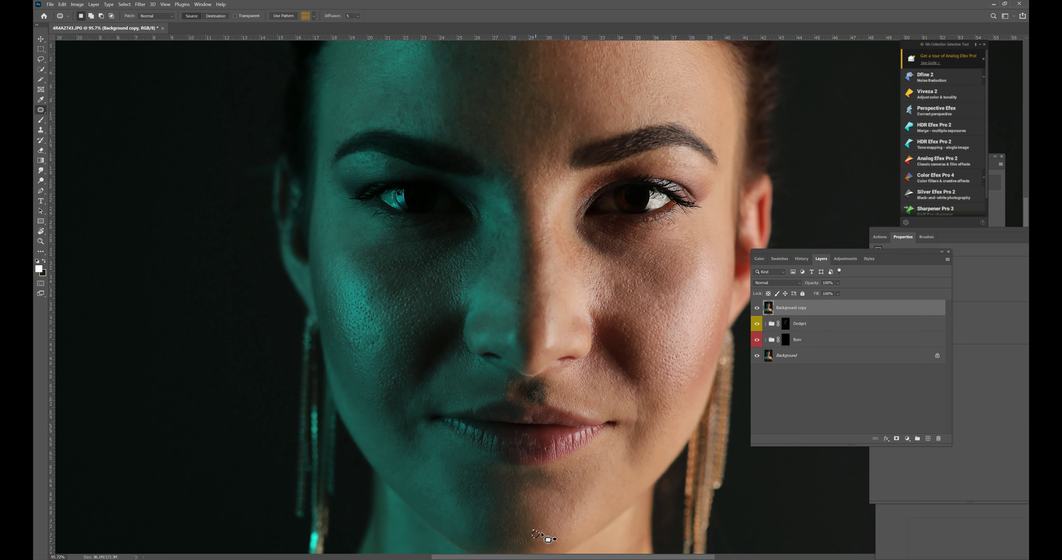
{"action": "left_click_drag", "start_coordinate": [576, 505], "coordinate": [587, 500]}
{"action": "mouse_move", "coordinate": [474, 487]}
{"action": "left_mouse_down"}
{"action": "mouse_move", "coordinate": [477, 501]}
{"action": "mouse_move", "coordinate": [470, 488]}
{"action": "left_mouse_up"}
{"action": "mouse_move", "coordinate": [627, 393]}
{"action": "left_mouse_down"}
{"action": "mouse_move", "coordinate": [650, 390]}
{"action": "mouse_move", "coordinate": [632, 374]}
{"action": "mouse_move", "coordinate": [649, 352]}
{"action": "left_mouse_up"}
{"action": "key", "text": "ctrl+d"}
- Patch remaining small spots on the teal-lit cheek beside the nose and on the warm-lit cheek
{"action": "scroll", "coordinate": [653, 359], "scroll_direction": "down", "scroll_amount": 5}
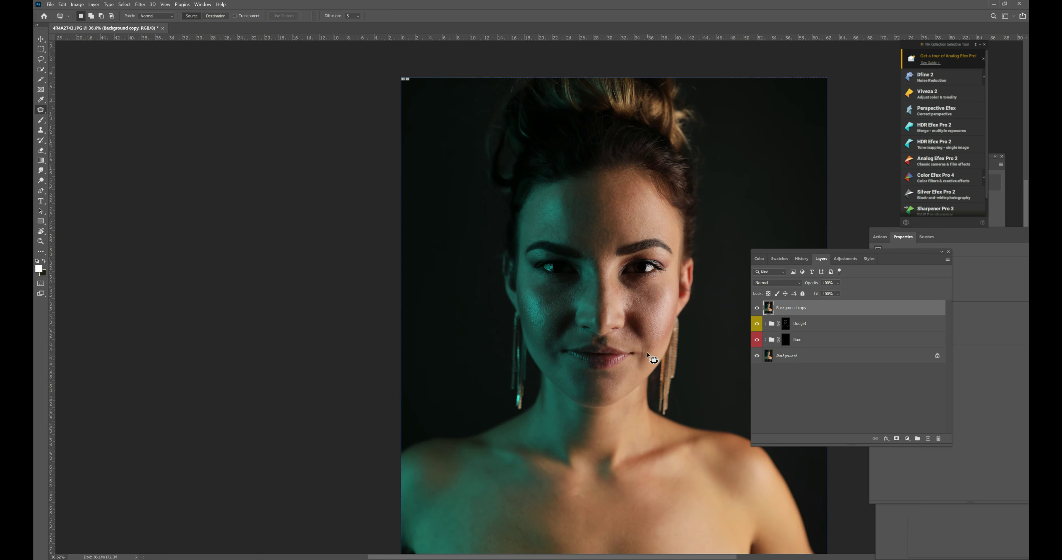
{"action": "scroll", "coordinate": [653, 360], "scroll_direction": "down", "scroll_amount": 2}
{"action": "scroll", "coordinate": [522, 172], "scroll_direction": "up", "scroll_amount": 4}
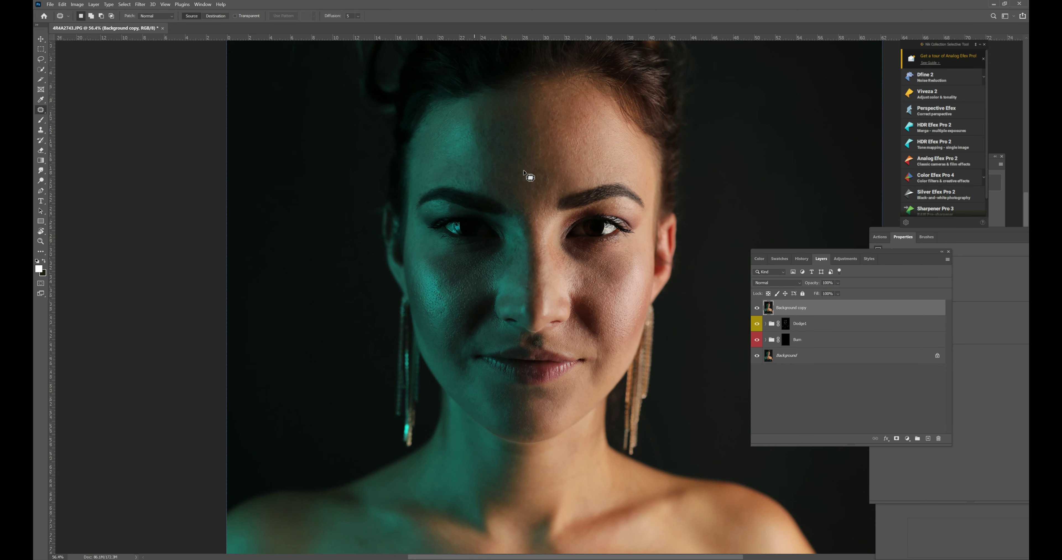
{"action": "scroll", "coordinate": [530, 178], "scroll_direction": "up", "scroll_amount": 1}
{"action": "left_click_drag", "start_coordinate": [481, 312], "coordinate": [481, 317]}
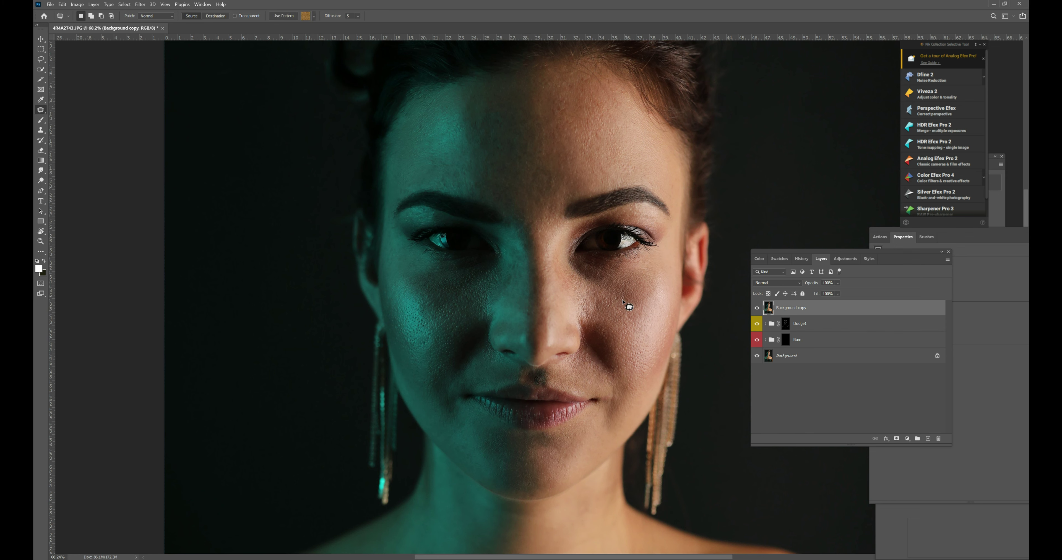
{"action": "left_click", "coordinate": [596, 303]}
{"action": "left_click", "coordinate": [606, 370]}
{"action": "left_click_drag", "start_coordinate": [594, 360], "coordinate": [601, 363]}
{"action": "left_click", "coordinate": [641, 359]}
- Compare the portrait with the Background copy layer hidden and shown to check the healing work, leaving the layer visible
{"action": "scroll", "coordinate": [639, 351], "scroll_direction": "down", "scroll_amount": 2}
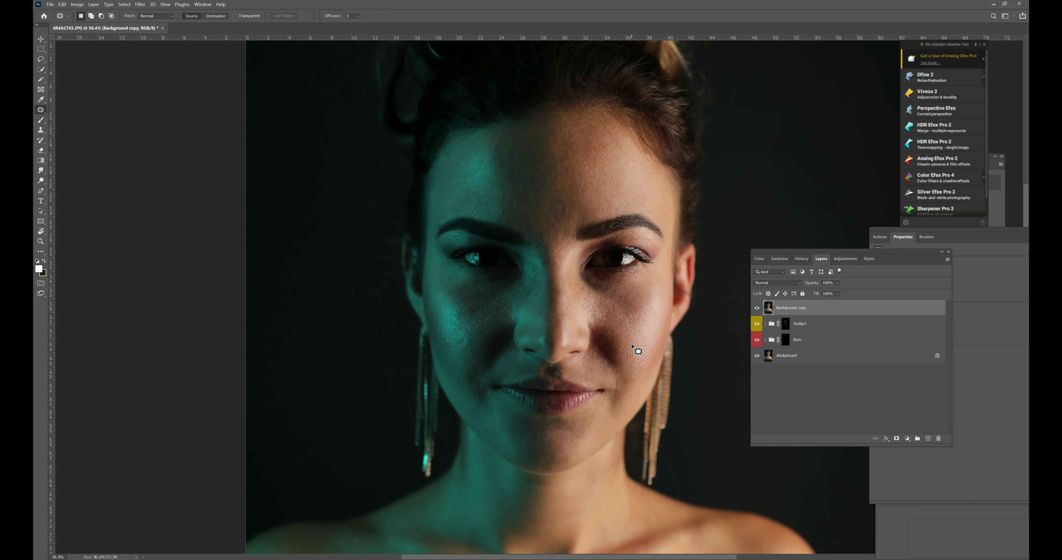
{"action": "scroll", "coordinate": [638, 351], "scroll_direction": "down", "scroll_amount": 1}
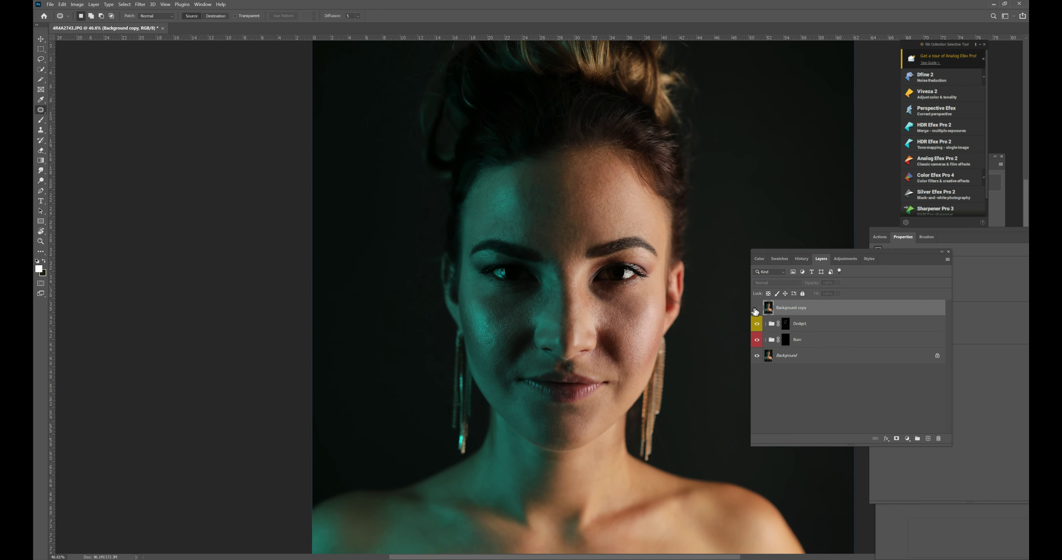
{"action": "left_click", "coordinate": [757, 310]}
{"action": "left_click", "coordinate": [756, 310]}
{"action": "left_click", "coordinate": [757, 310]}
{"action": "left_click", "coordinate": [757, 309]}
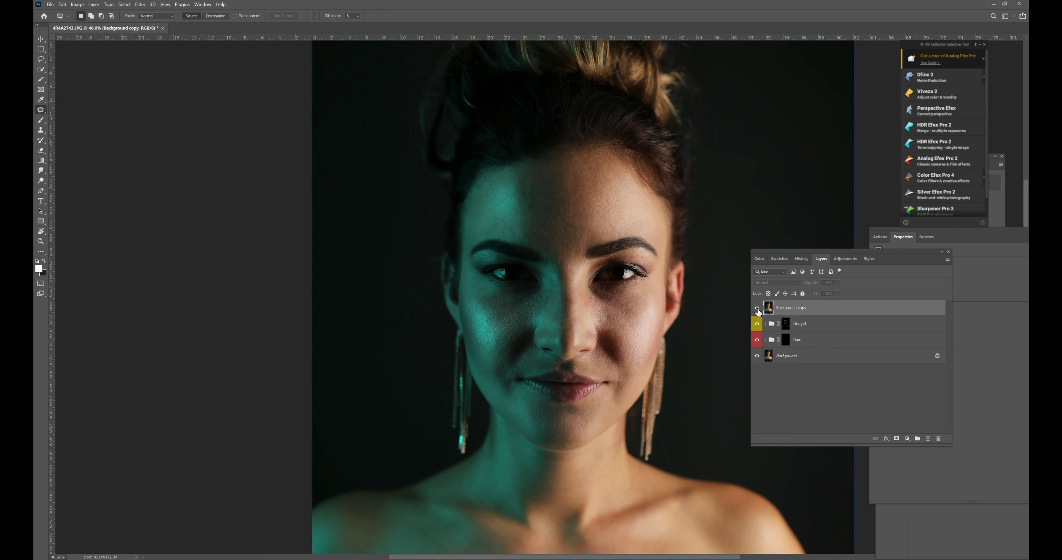
{"action": "left_click", "coordinate": [757, 310]}
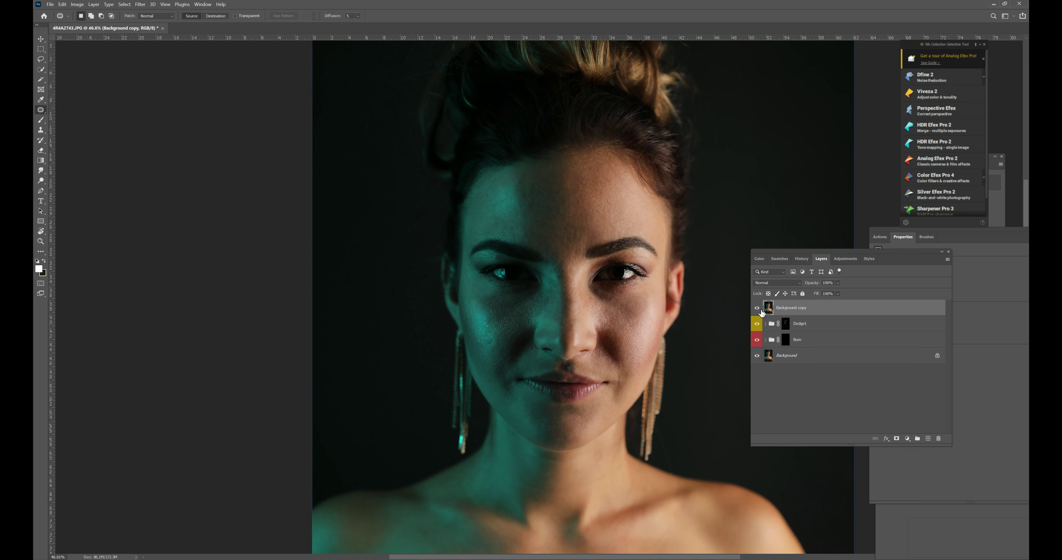
{"action": "left_click", "coordinate": [759, 312]}
{"action": "left_click", "coordinate": [759, 311]}
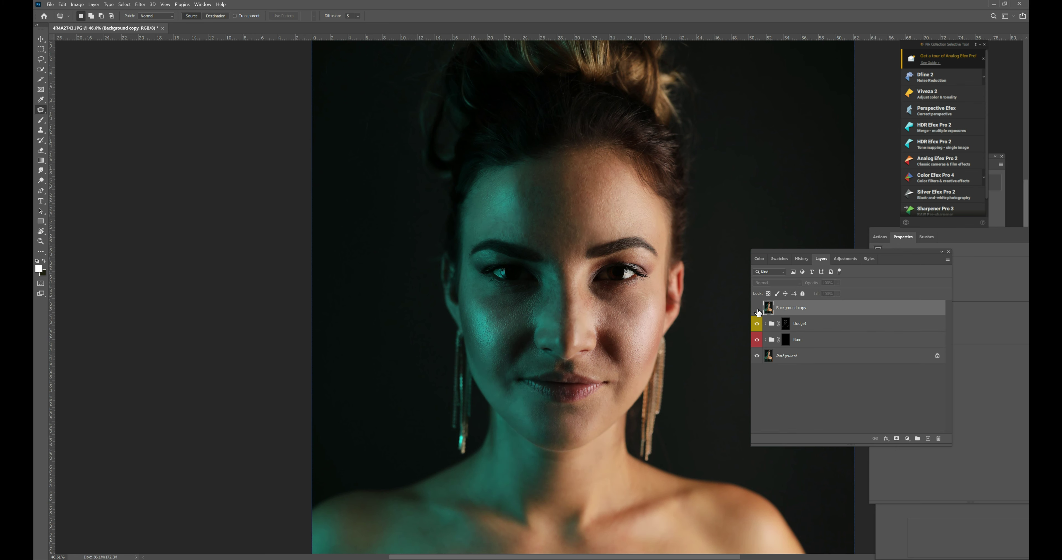
{"action": "left_click", "coordinate": [758, 309]}
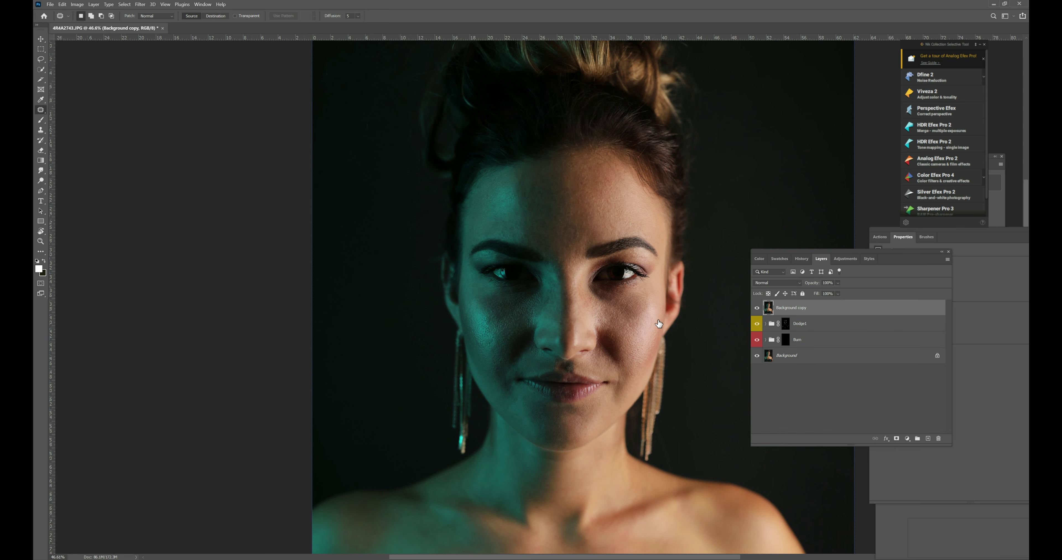
- Run the Frequency Separation action on the healed Background copy layer with a Gaussian Blur radius of 3.6 pixels
{"action": "scroll", "coordinate": [653, 320], "scroll_direction": "down", "scroll_amount": 1}
{"action": "scroll", "coordinate": [655, 326], "scroll_direction": "up", "scroll_amount": 1}
{"action": "scroll", "coordinate": [656, 329], "scroll_direction": "down", "scroll_amount": 1}
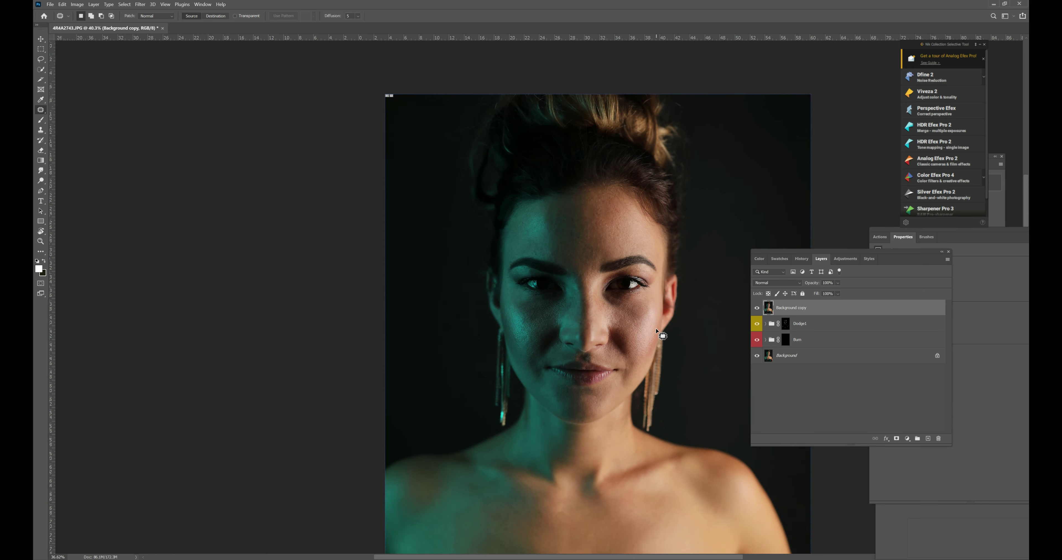
{"action": "scroll", "coordinate": [657, 331], "scroll_direction": "down", "scroll_amount": 1}
{"action": "scroll", "coordinate": [528, 229], "scroll_direction": "up", "scroll_amount": 1}
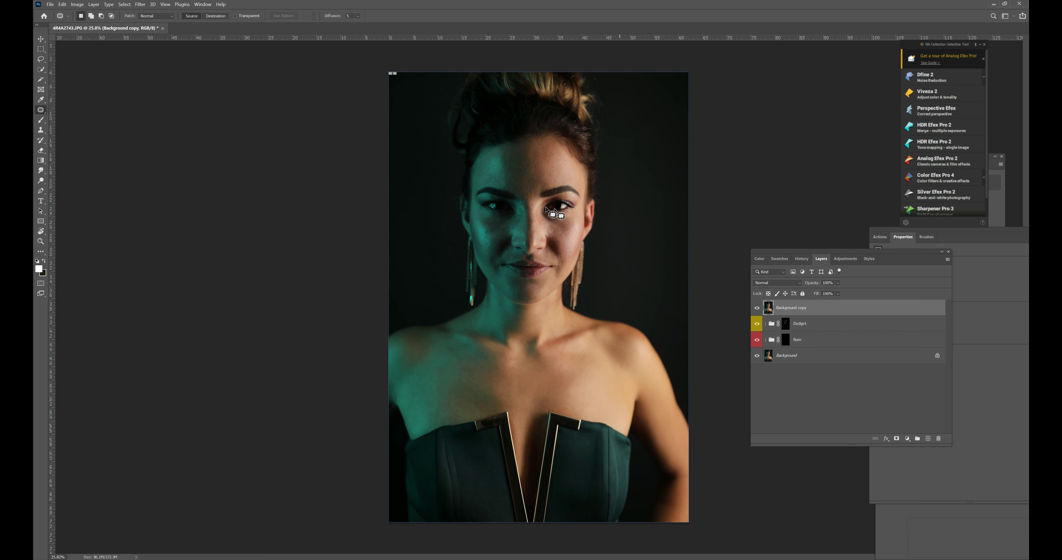
{"action": "scroll", "coordinate": [538, 209], "scroll_direction": "up", "scroll_amount": 1}
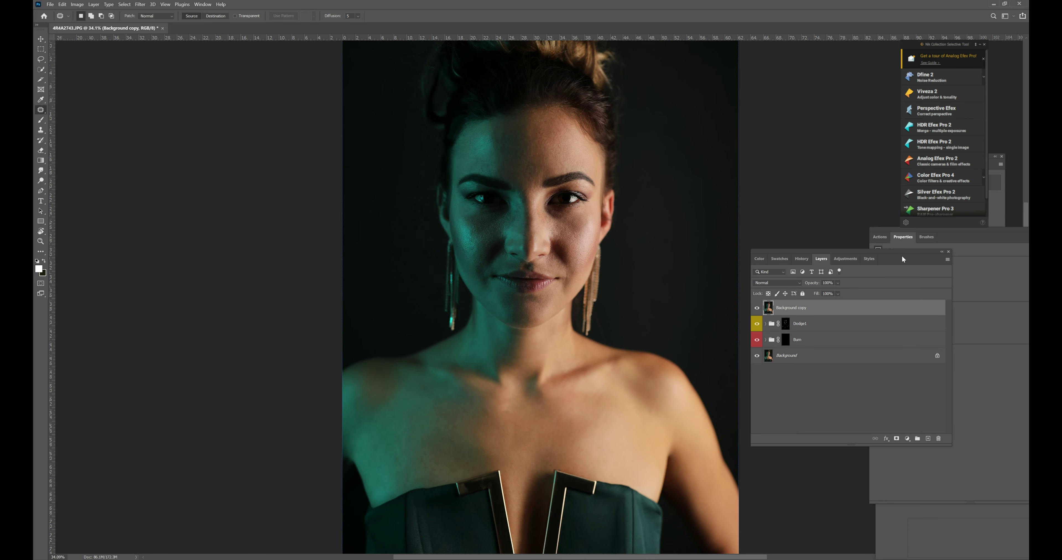
{"action": "left_click", "coordinate": [877, 239]}
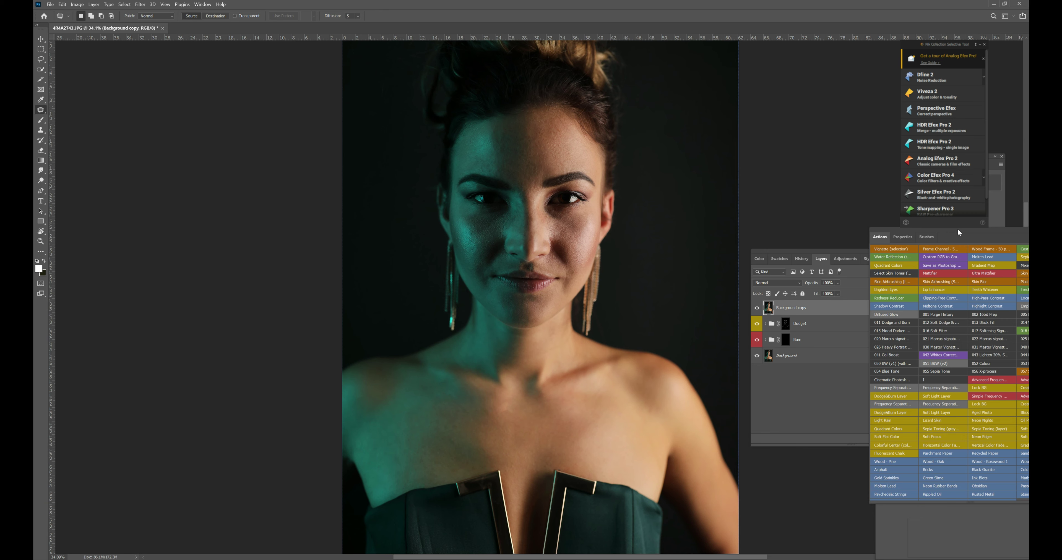
{"action": "left_click_drag", "start_coordinate": [932, 227], "coordinate": [885, 191]}
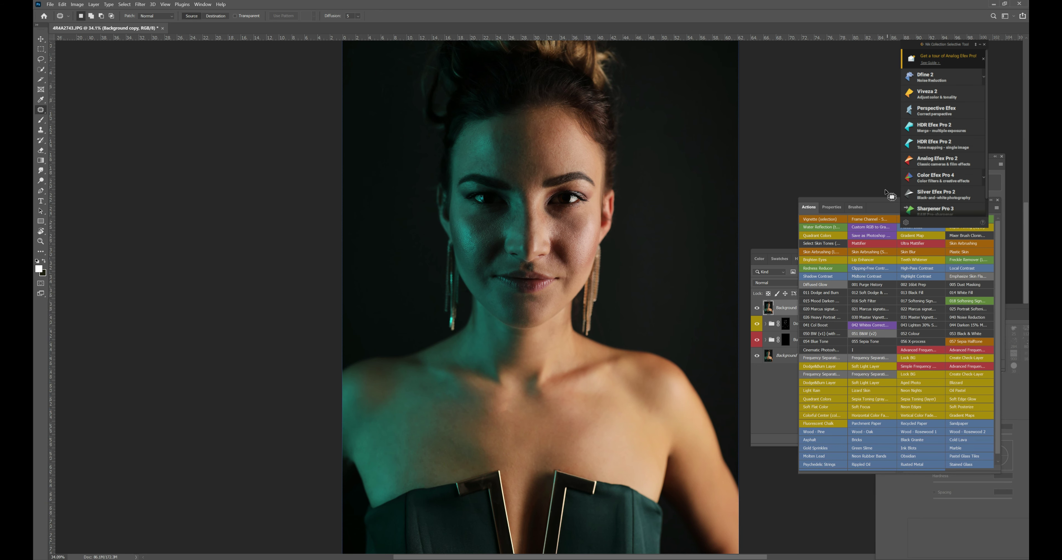
{"action": "left_click_drag", "start_coordinate": [884, 226], "coordinate": [876, 337]}
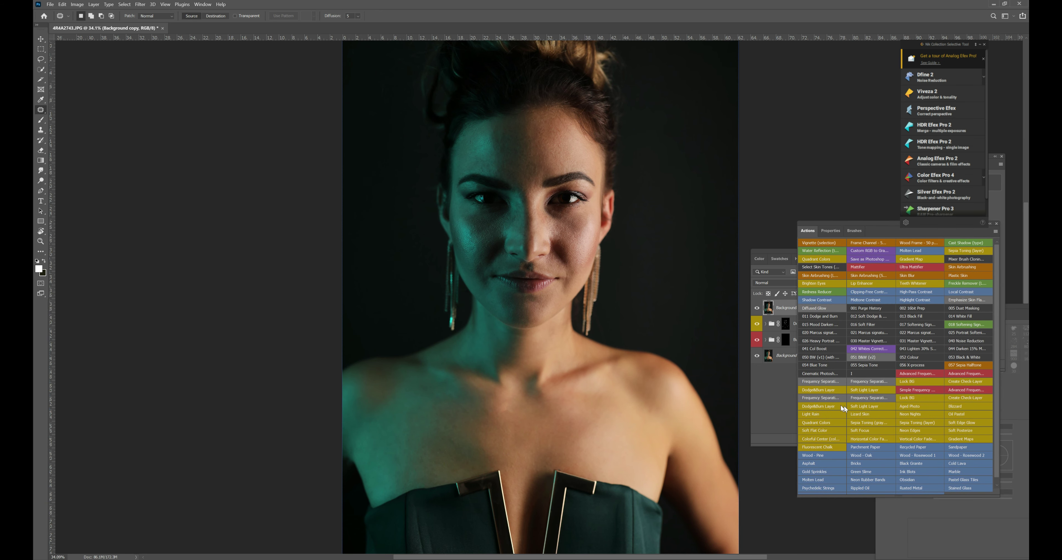
{"action": "left_click", "coordinate": [869, 398]}
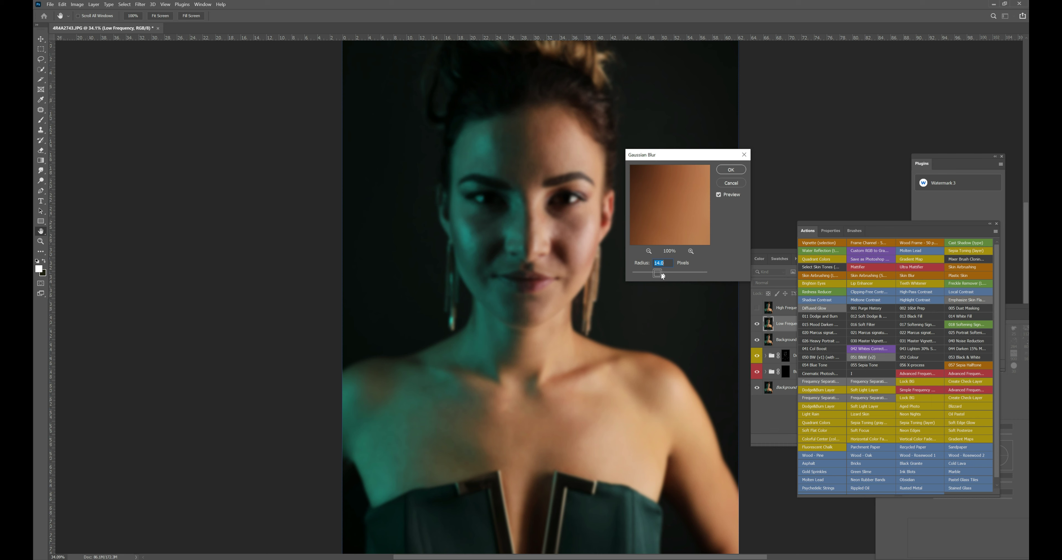
{"action": "left_click_drag", "start_coordinate": [655, 273], "coordinate": [654, 273]}
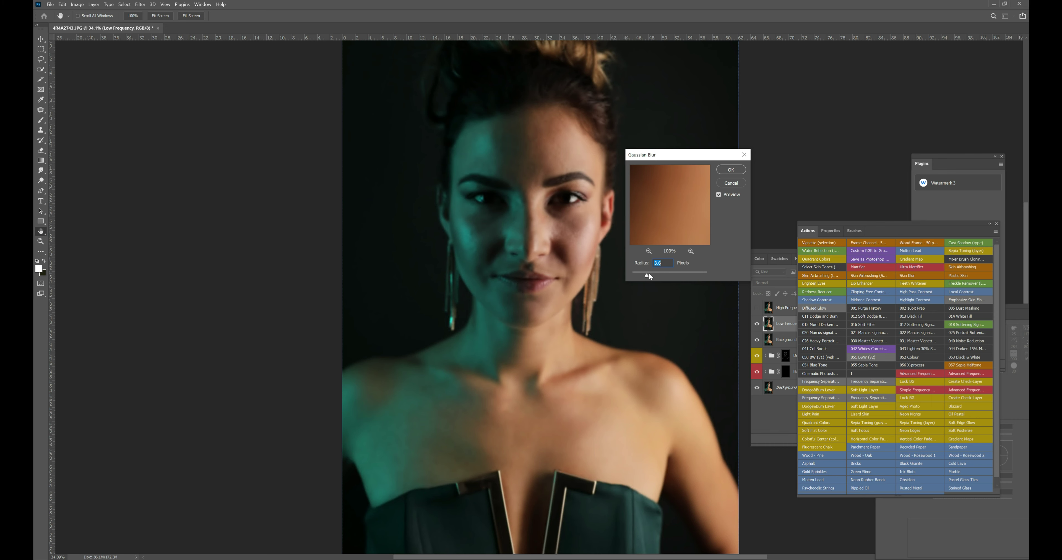
{"action": "left_click", "coordinate": [731, 170]}
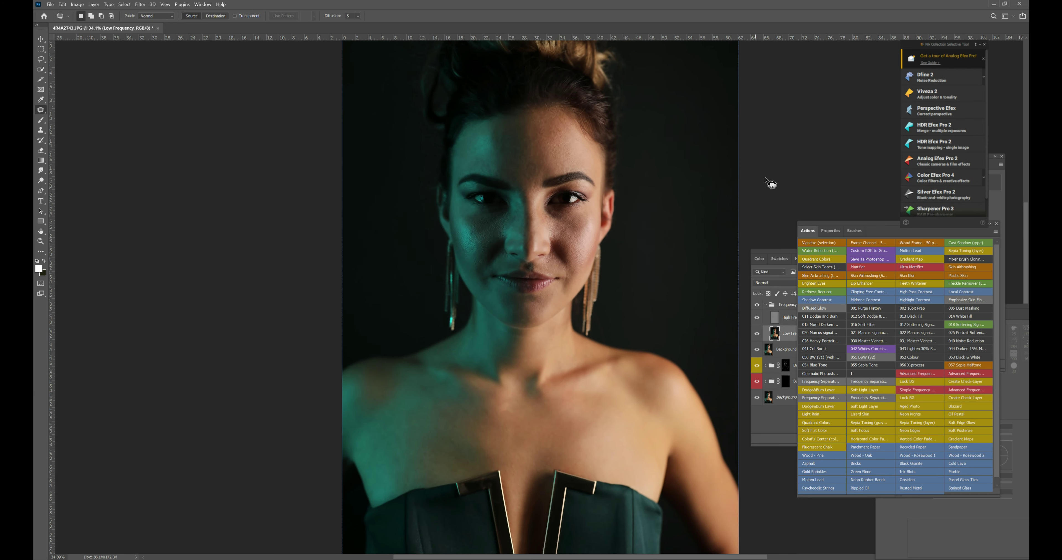
- Select the Low Frequency layer, switch to the Brush tool, and move the Actions and Layers panels clear of the portrait
{"action": "left_click_drag", "start_coordinate": [830, 230], "coordinate": [941, 221]}
{"action": "left_click", "coordinate": [800, 325]}
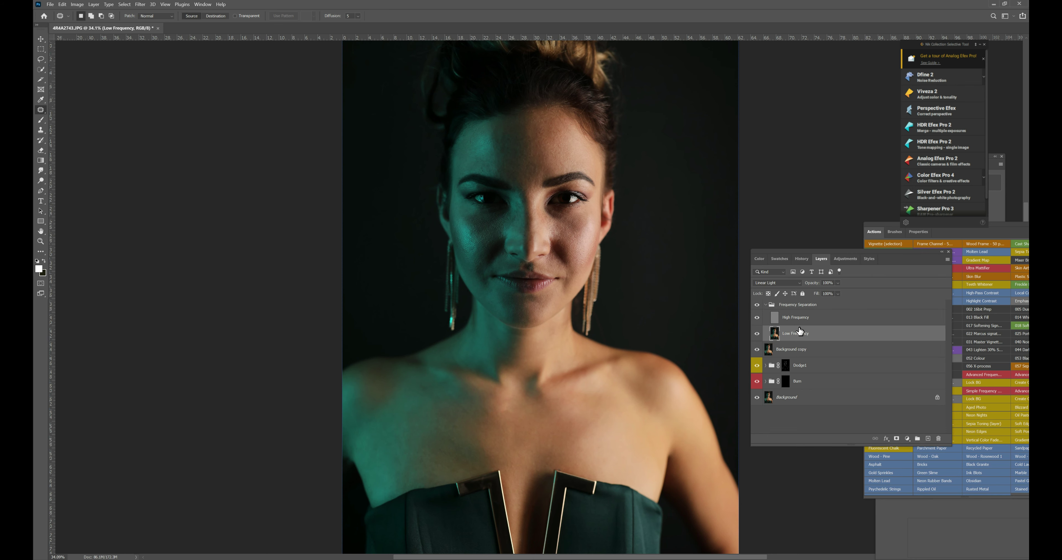
{"action": "left_click", "coordinate": [794, 318]}
{"action": "left_click", "coordinate": [793, 335]}
{"action": "left_click", "coordinate": [45, 120]}
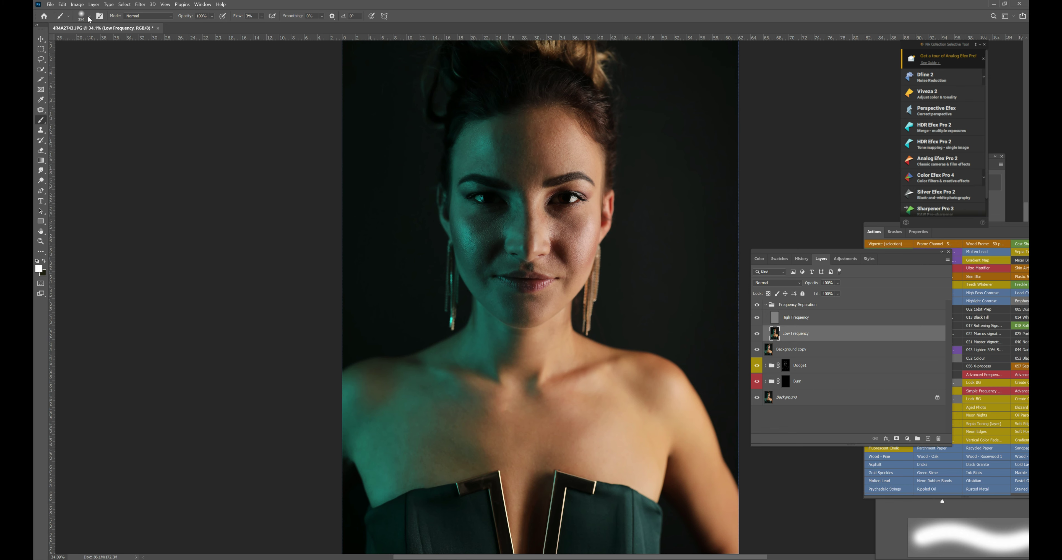
{"action": "scroll", "coordinate": [497, 212], "scroll_direction": "up", "scroll_amount": 1}
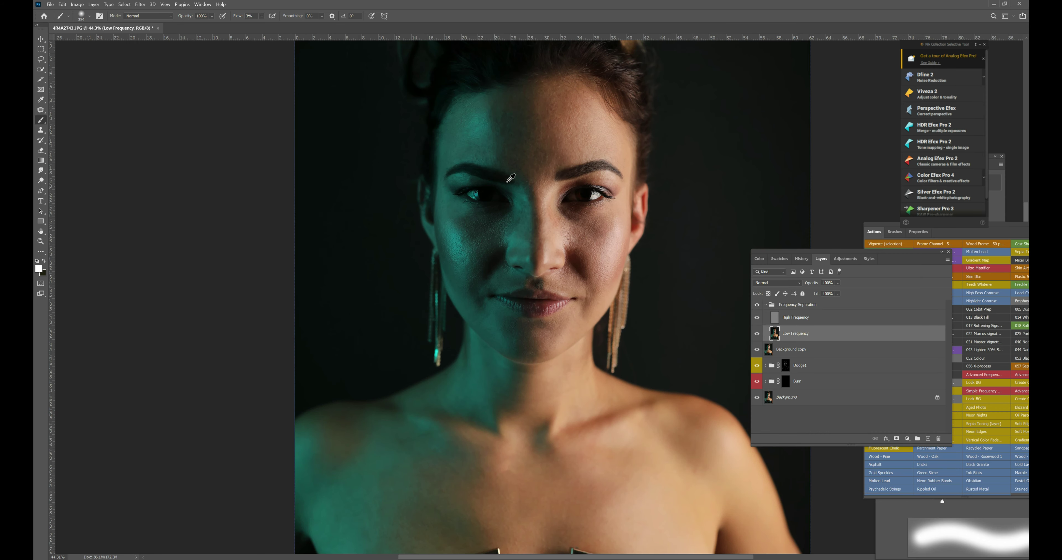
{"action": "scroll", "coordinate": [535, 191], "scroll_direction": "up", "scroll_amount": 1}
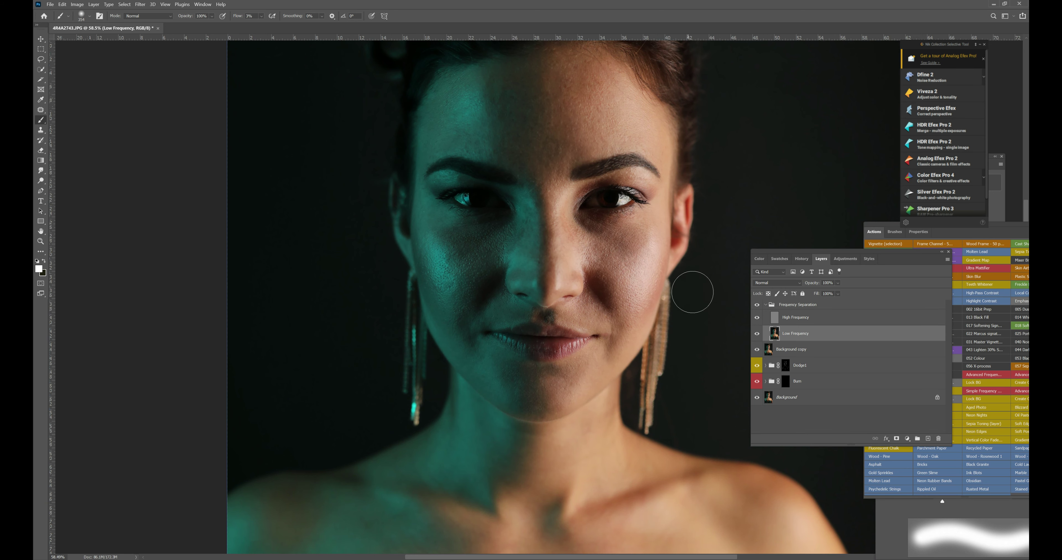
{"action": "scroll", "coordinate": [660, 288], "scroll_direction": "up", "scroll_amount": 2}
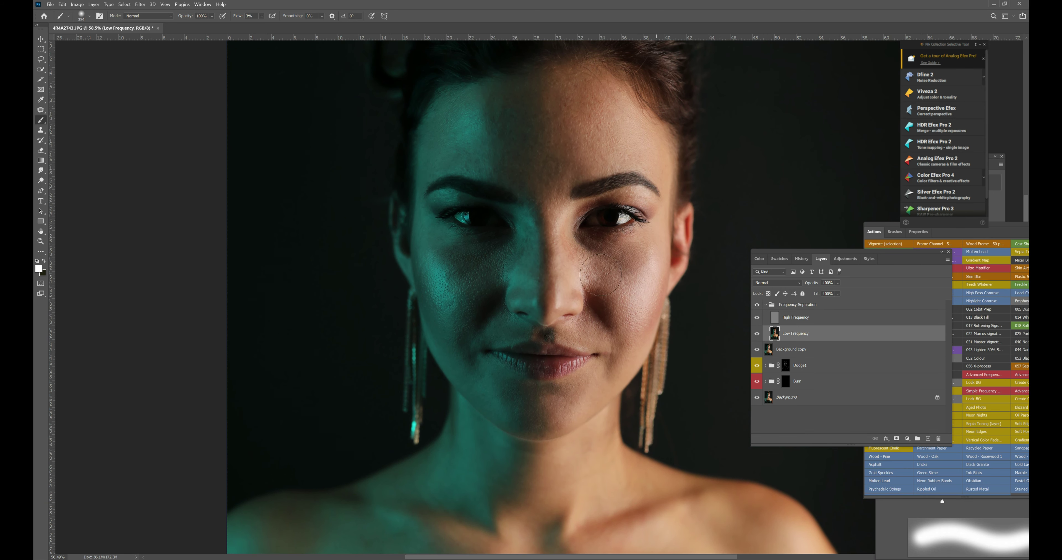
{"action": "left_click_drag", "start_coordinate": [793, 253], "coordinate": [864, 270]}
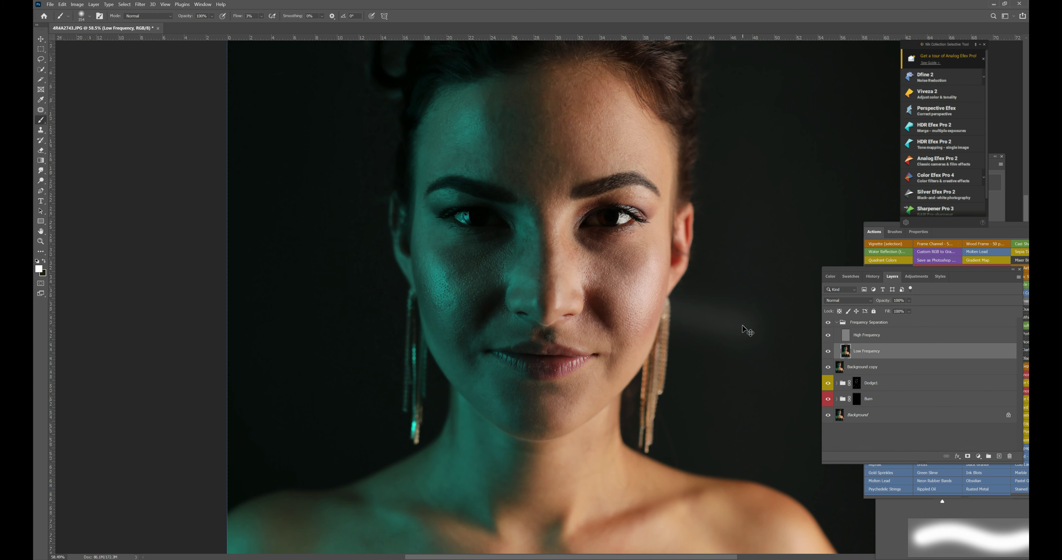
- Try soft brush strokes on the dark background beside the warm-lit earring and undo them
{"action": "key", "text": "ctrl+z"}
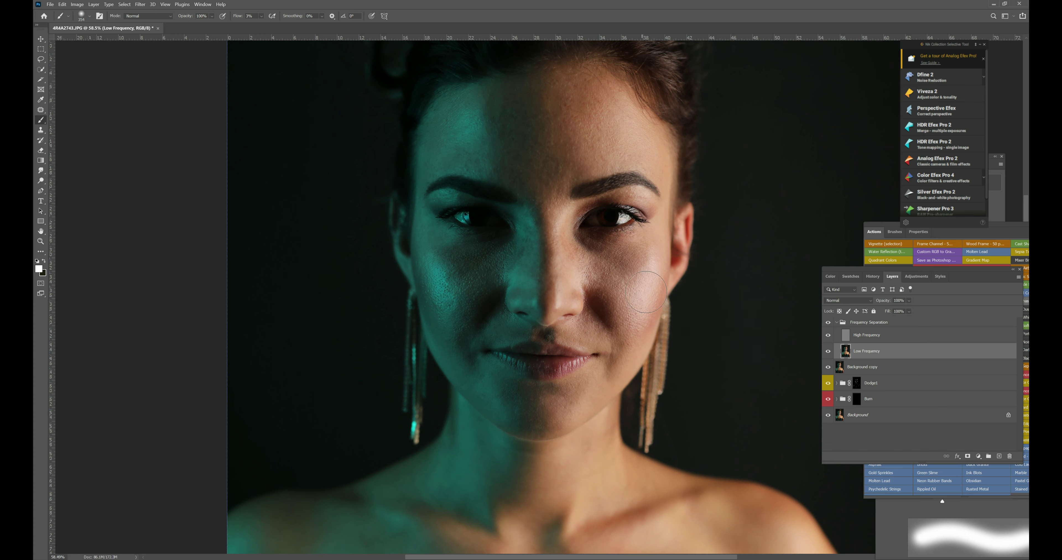
{"action": "left_click_drag", "start_coordinate": [696, 301], "coordinate": [747, 308]}
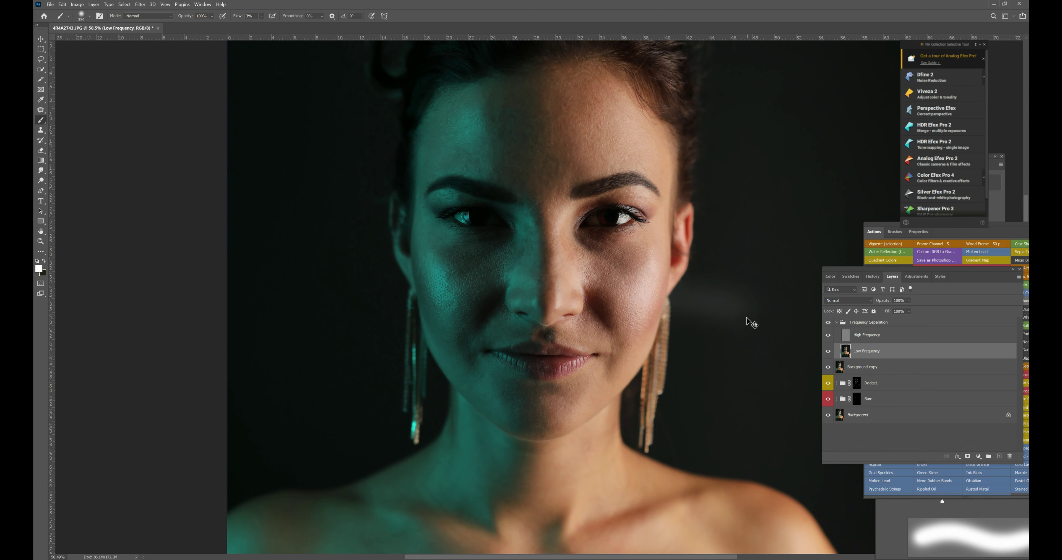
{"action": "key", "text": "ctrl+z"}
- Blend the skin tones on the Low Frequency layer with soft brush strokes over the cheeks, forehead, brow area and chin
{"action": "left_click_drag", "start_coordinate": [630, 294], "coordinate": [636, 316]}
{"action": "mouse_move", "coordinate": [635, 165]}
{"action": "left_mouse_down"}
{"action": "mouse_move", "coordinate": [585, 127]}
{"action": "mouse_move", "coordinate": [620, 159]}
{"action": "mouse_move", "coordinate": [580, 137]}
{"action": "mouse_move", "coordinate": [598, 123]}
{"action": "mouse_move", "coordinate": [578, 147]}
{"action": "mouse_move", "coordinate": [588, 107]}
{"action": "mouse_move", "coordinate": [635, 136]}
{"action": "mouse_move", "coordinate": [614, 134]}
{"action": "mouse_move", "coordinate": [566, 169]}
{"action": "mouse_move", "coordinate": [611, 151]}
{"action": "mouse_move", "coordinate": [546, 162]}
{"action": "mouse_move", "coordinate": [546, 112]}
{"action": "mouse_move", "coordinate": [548, 186]}
{"action": "left_mouse_up"}
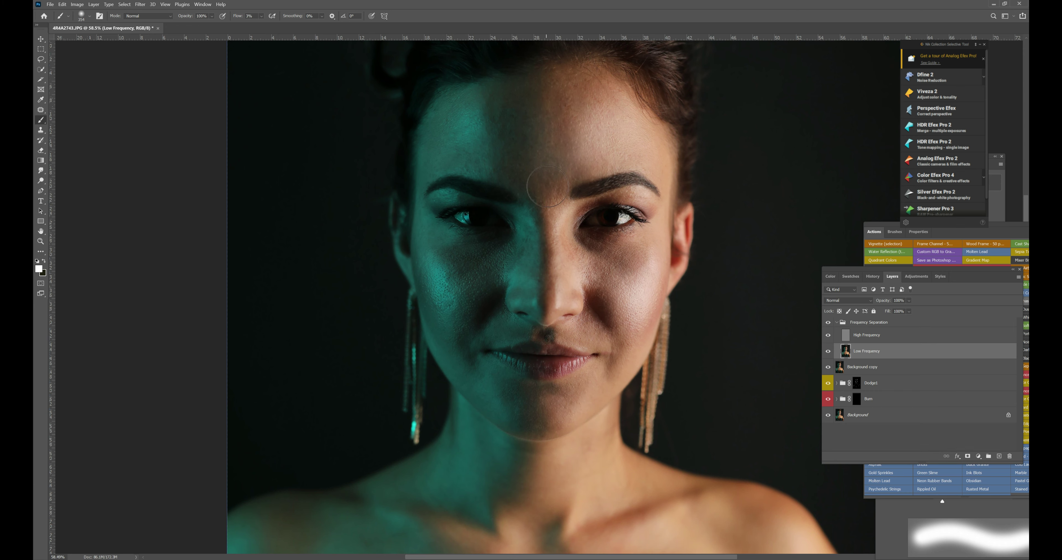
{"action": "mouse_move", "coordinate": [548, 79]}
{"action": "left_mouse_down"}
{"action": "mouse_move", "coordinate": [472, 116]}
{"action": "mouse_move", "coordinate": [519, 101]}
{"action": "mouse_move", "coordinate": [519, 145]}
{"action": "mouse_move", "coordinate": [525, 159]}
{"action": "mouse_move", "coordinate": [536, 122]}
{"action": "mouse_move", "coordinate": [542, 163]}
{"action": "mouse_move", "coordinate": [517, 129]}
{"action": "mouse_move", "coordinate": [464, 151]}
{"action": "mouse_move", "coordinate": [500, 130]}
{"action": "mouse_move", "coordinate": [507, 110]}
{"action": "mouse_move", "coordinate": [434, 142]}
{"action": "mouse_move", "coordinate": [469, 112]}
{"action": "mouse_move", "coordinate": [446, 157]}
{"action": "mouse_move", "coordinate": [488, 150]}
{"action": "mouse_move", "coordinate": [478, 128]}
{"action": "left_mouse_up"}
{"action": "mouse_move", "coordinate": [482, 287]}
{"action": "left_mouse_down"}
{"action": "mouse_move", "coordinate": [459, 304]}
{"action": "mouse_move", "coordinate": [471, 273]}
{"action": "mouse_move", "coordinate": [460, 282]}
{"action": "mouse_move", "coordinate": [451, 331]}
{"action": "mouse_move", "coordinate": [438, 267]}
{"action": "mouse_move", "coordinate": [508, 265]}
{"action": "mouse_move", "coordinate": [465, 275]}
{"action": "mouse_move", "coordinate": [506, 269]}
{"action": "mouse_move", "coordinate": [469, 280]}
{"action": "mouse_move", "coordinate": [452, 313]}
{"action": "mouse_move", "coordinate": [456, 359]}
{"action": "mouse_move", "coordinate": [456, 329]}
{"action": "mouse_move", "coordinate": [477, 376]}
{"action": "mouse_move", "coordinate": [532, 411]}
{"action": "mouse_move", "coordinate": [572, 403]}
{"action": "left_mouse_up"}
{"action": "mouse_move", "coordinate": [626, 328]}
{"action": "left_mouse_down"}
{"action": "mouse_move", "coordinate": [626, 264]}
{"action": "mouse_move", "coordinate": [608, 266]}
{"action": "mouse_move", "coordinate": [547, 186]}
{"action": "mouse_move", "coordinate": [574, 156]}
{"action": "mouse_move", "coordinate": [570, 118]}
{"action": "mouse_move", "coordinate": [555, 100]}
{"action": "mouse_move", "coordinate": [576, 83]}
{"action": "left_mouse_up"}
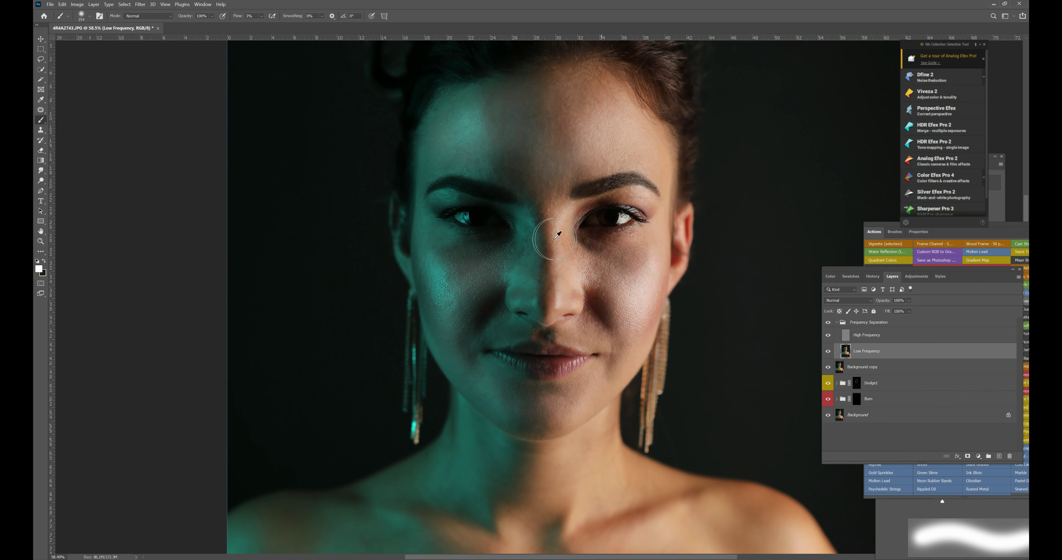
- Blend the uneven skin tones across the chest above the dress neckline with soft brush strokes on the Low Frequency layer
{"action": "scroll", "coordinate": [557, 235], "scroll_direction": "down", "scroll_amount": 5}
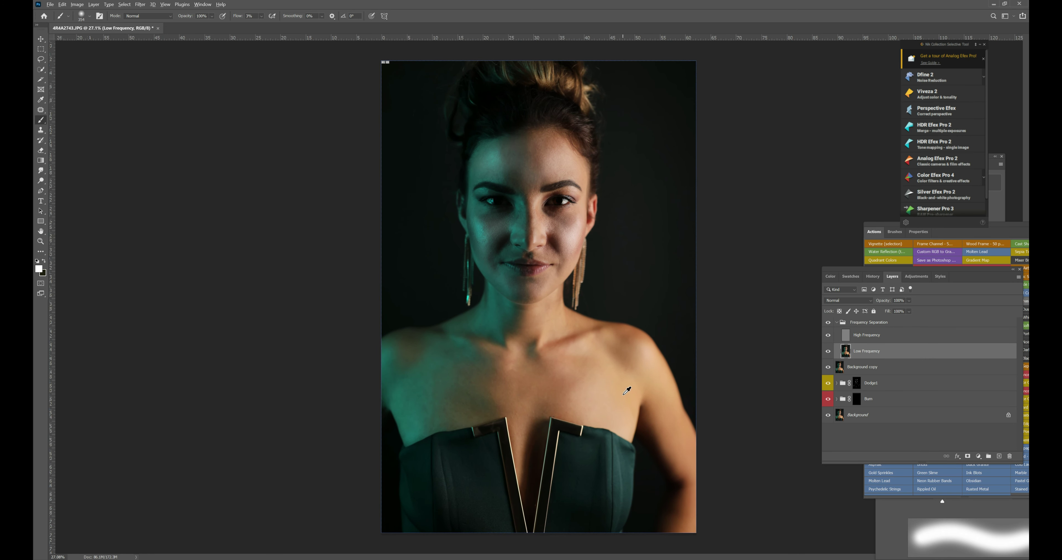
{"action": "scroll", "coordinate": [627, 392], "scroll_direction": "up", "scroll_amount": 1}
{"action": "mouse_move", "coordinate": [605, 423]}
{"action": "left_mouse_down"}
{"action": "mouse_move", "coordinate": [582, 397]}
{"action": "mouse_move", "coordinate": [613, 410]}
{"action": "mouse_move", "coordinate": [586, 378]}
{"action": "mouse_move", "coordinate": [632, 393]}
{"action": "mouse_move", "coordinate": [618, 399]}
{"action": "mouse_move", "coordinate": [625, 413]}
{"action": "mouse_move", "coordinate": [575, 363]}
{"action": "mouse_move", "coordinate": [545, 402]}
{"action": "mouse_move", "coordinate": [551, 382]}
{"action": "mouse_move", "coordinate": [558, 404]}
{"action": "left_mouse_up"}
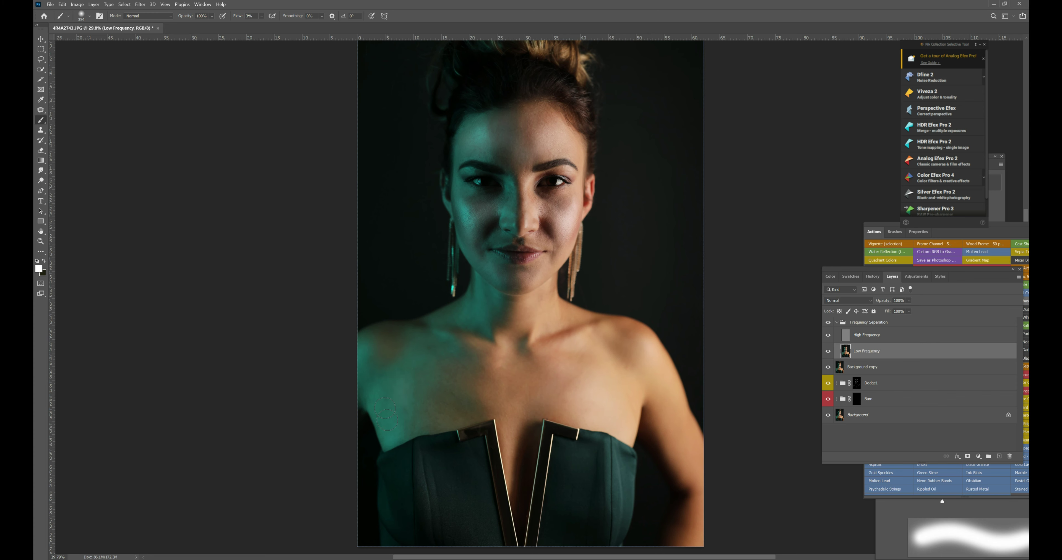
{"action": "mouse_move", "coordinate": [393, 436]}
{"action": "left_mouse_down"}
{"action": "mouse_move", "coordinate": [413, 416]}
{"action": "mouse_move", "coordinate": [399, 431]}
{"action": "mouse_move", "coordinate": [414, 394]}
{"action": "mouse_move", "coordinate": [398, 406]}
{"action": "mouse_move", "coordinate": [415, 385]}
{"action": "mouse_move", "coordinate": [372, 401]}
{"action": "mouse_move", "coordinate": [400, 387]}
{"action": "mouse_move", "coordinate": [374, 389]}
{"action": "mouse_move", "coordinate": [392, 370]}
{"action": "mouse_move", "coordinate": [366, 372]}
{"action": "mouse_move", "coordinate": [392, 363]}
{"action": "mouse_move", "coordinate": [369, 360]}
{"action": "mouse_move", "coordinate": [410, 354]}
{"action": "mouse_move", "coordinate": [362, 350]}
{"action": "mouse_move", "coordinate": [379, 348]}
{"action": "mouse_move", "coordinate": [365, 362]}
{"action": "mouse_move", "coordinate": [374, 338]}
{"action": "mouse_move", "coordinate": [439, 352]}
{"action": "mouse_move", "coordinate": [407, 351]}
{"action": "mouse_move", "coordinate": [426, 371]}
{"action": "mouse_move", "coordinate": [445, 368]}
{"action": "mouse_move", "coordinate": [429, 415]}
{"action": "mouse_move", "coordinate": [398, 421]}
{"action": "mouse_move", "coordinate": [490, 409]}
{"action": "mouse_move", "coordinate": [449, 401]}
{"action": "mouse_move", "coordinate": [474, 390]}
{"action": "mouse_move", "coordinate": [425, 388]}
{"action": "mouse_move", "coordinate": [522, 386]}
{"action": "mouse_move", "coordinate": [452, 378]}
{"action": "mouse_move", "coordinate": [612, 390]}
{"action": "left_mouse_up"}
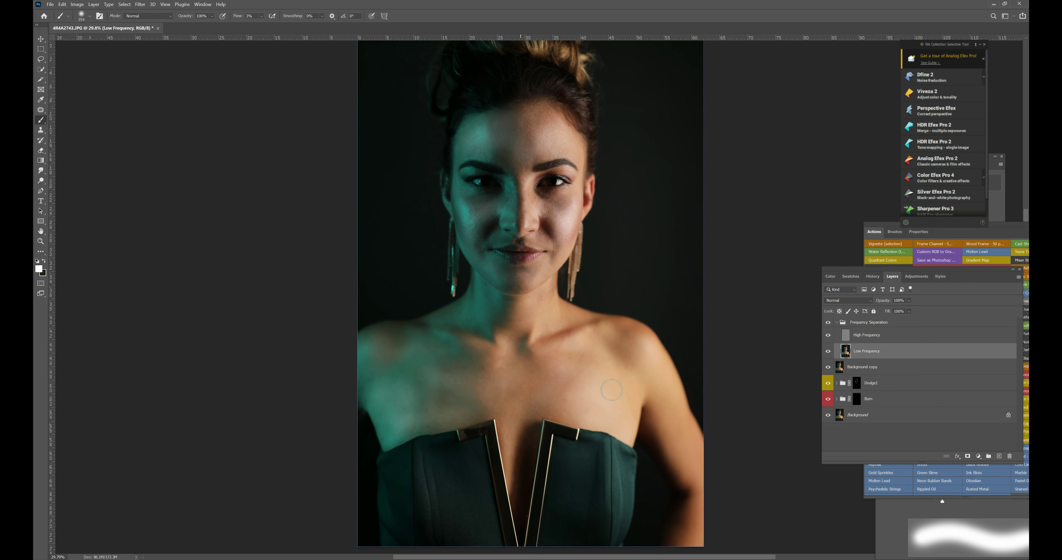
- Undo the most recent series of brush strokes on the chest
{"action": "key", "text": "ctrl+z"}
{"action": "key", "text": "ctrl+z"}
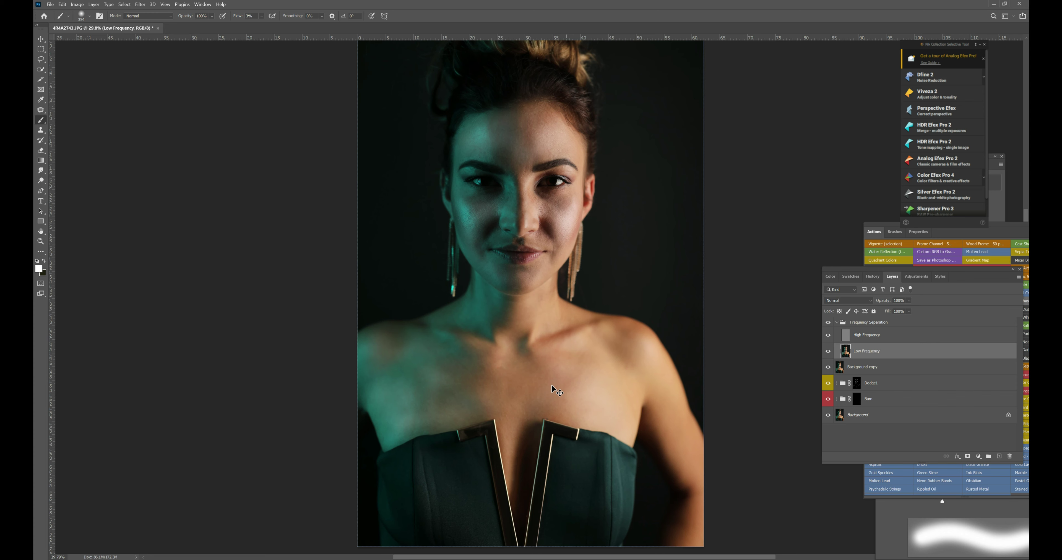
{"action": "key", "text": "ctrl+z"}
{"action": "key", "text": "ctrl+z"}
{"action": "key", "text": "ctrl+z"}
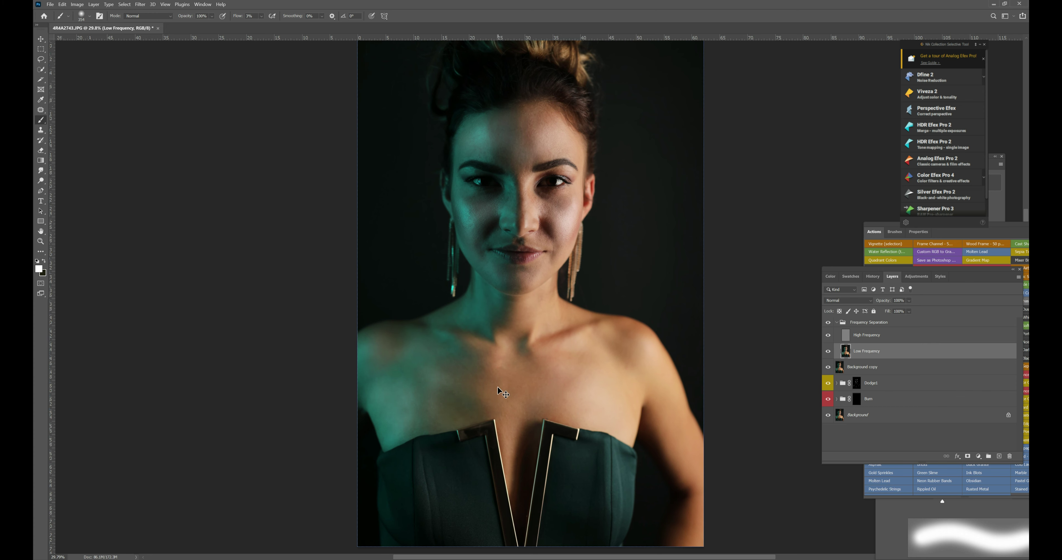
{"action": "key", "text": "ctrl+z"}
{"action": "key", "text": "ctrl+z"}
{"action": "key", "text": "ctrl+z"}
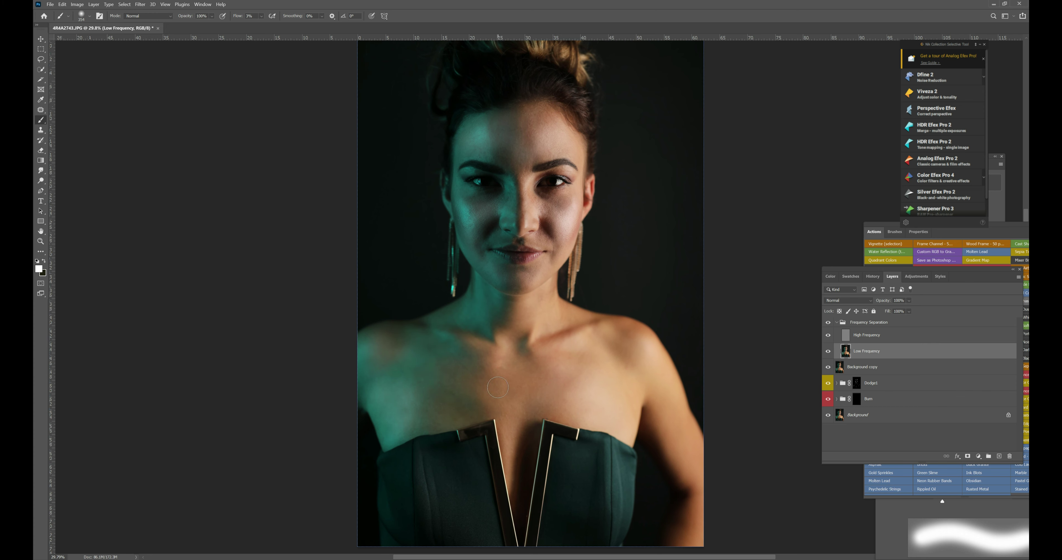
{"action": "key", "text": "ctrl+z"}
{"action": "key", "text": "ctrl+z"}
- Examine the skin blending on the chest and shoulders up close, and return to the Brush tool
{"action": "key", "text": "ctrl+space"}
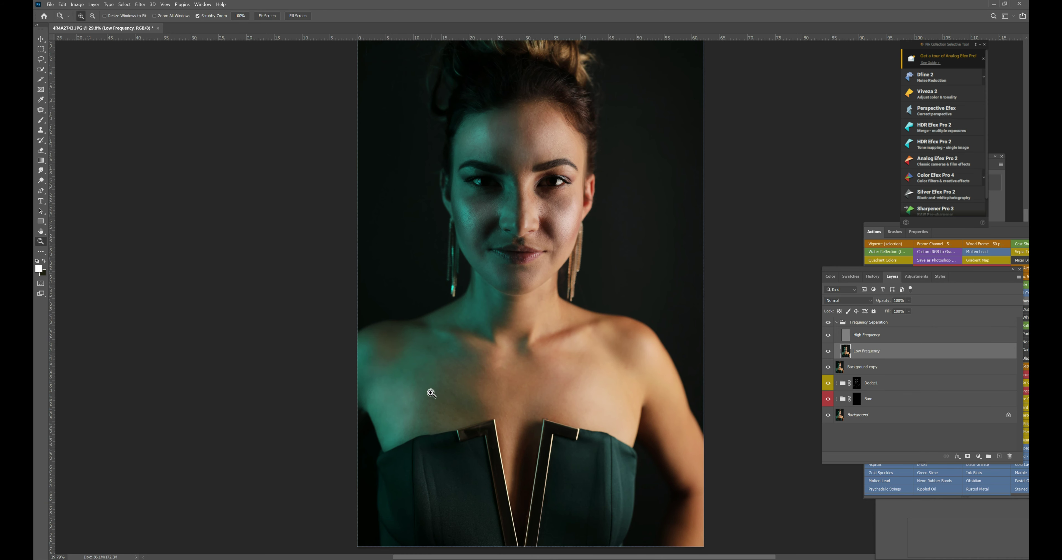
{"action": "left_click_drag", "start_coordinate": [434, 394], "coordinate": [435, 393]}
{"action": "left_click", "coordinate": [436, 391]}
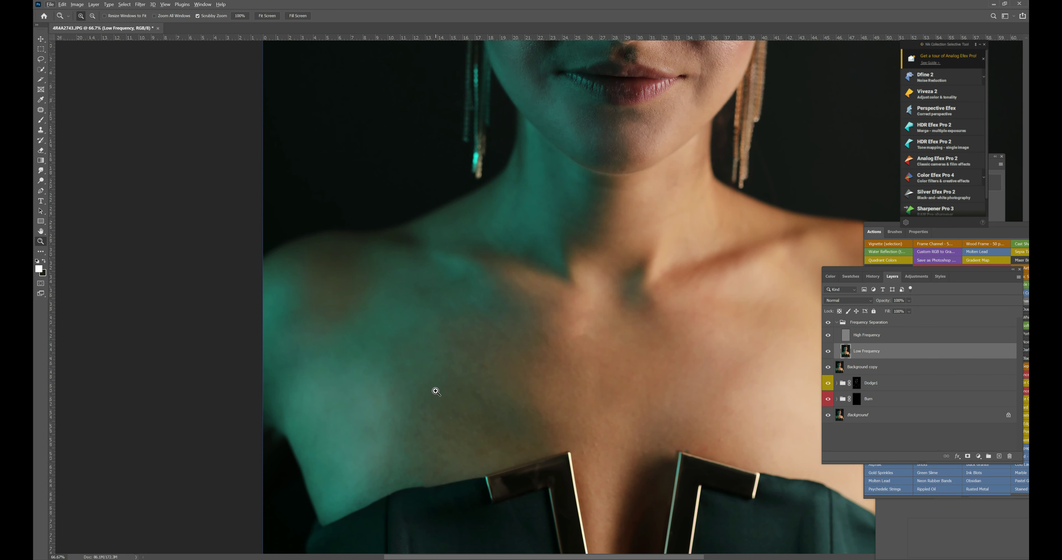
{"action": "left_click", "coordinate": [436, 392]}
{"action": "left_click", "coordinate": [474, 390], "text": "alt"}
{"action": "left_click", "coordinate": [410, 311], "text": "alt"}
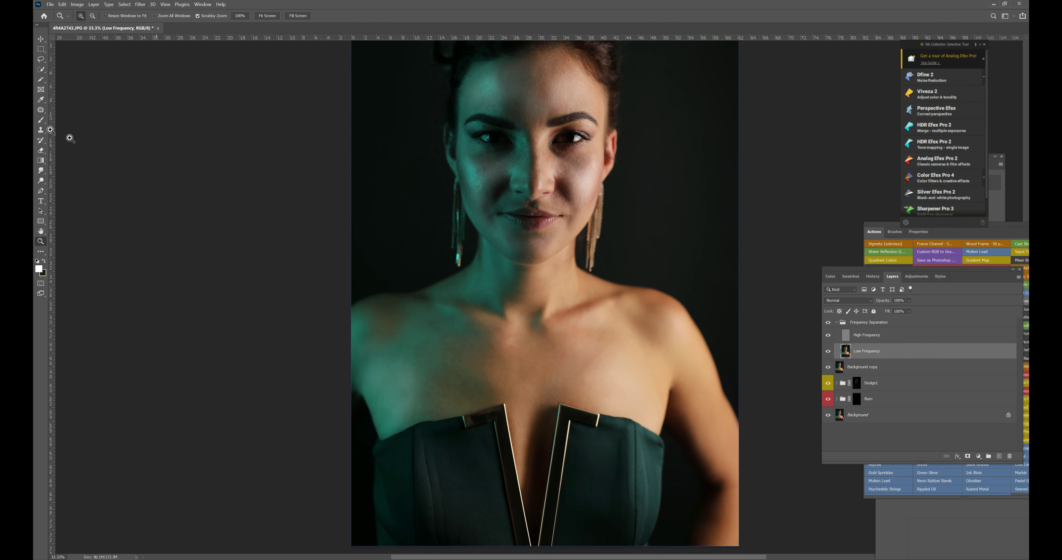
{"action": "key", "text": "b"}
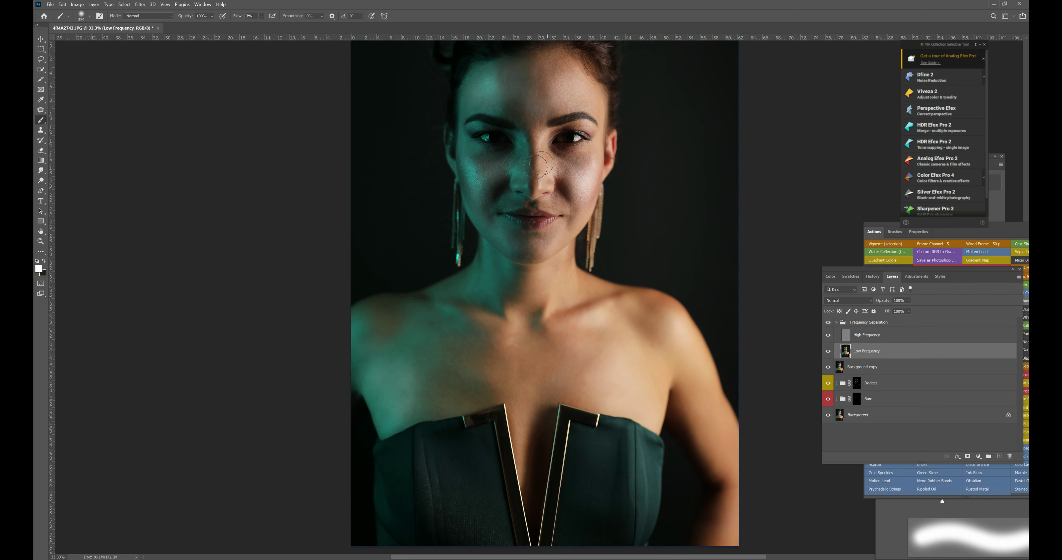
- Examine the face up close and compare the whole portrait with and without the Low Frequency layer
{"action": "scroll", "coordinate": [517, 132], "scroll_direction": "up", "scroll_amount": 3}
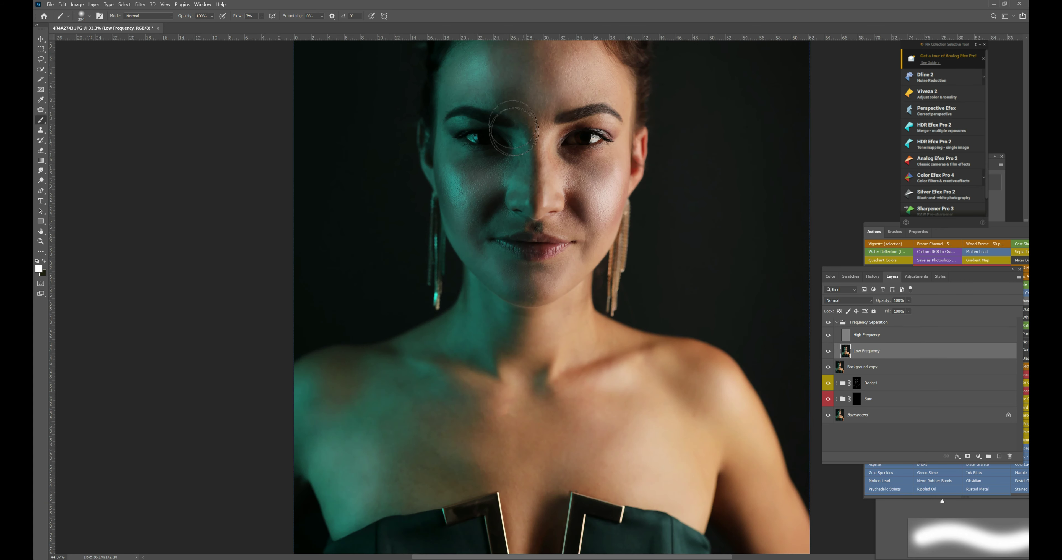
{"action": "scroll", "coordinate": [516, 132], "scroll_direction": "up", "scroll_amount": 2}
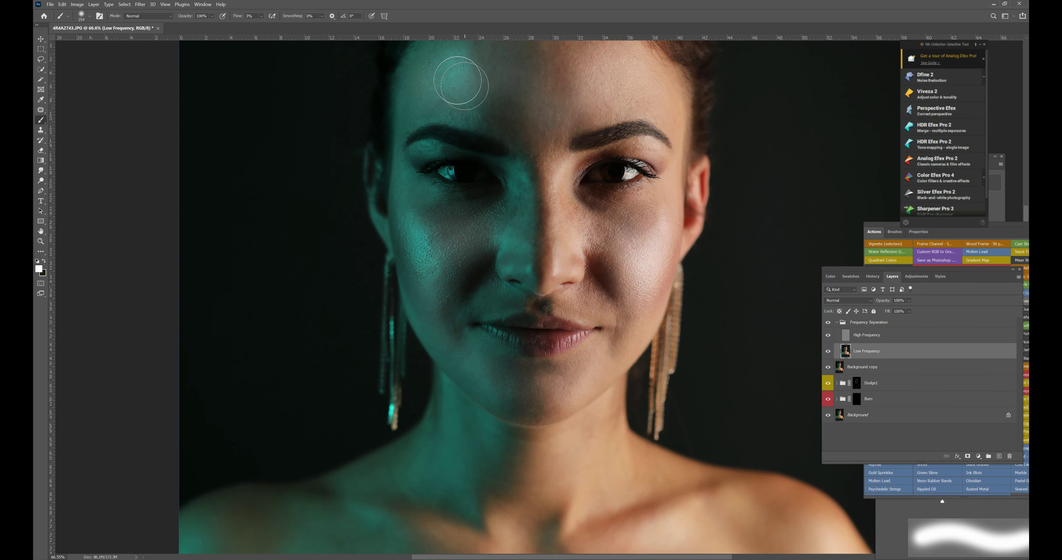
{"action": "scroll", "coordinate": [500, 106], "scroll_direction": "up", "scroll_amount": 3}
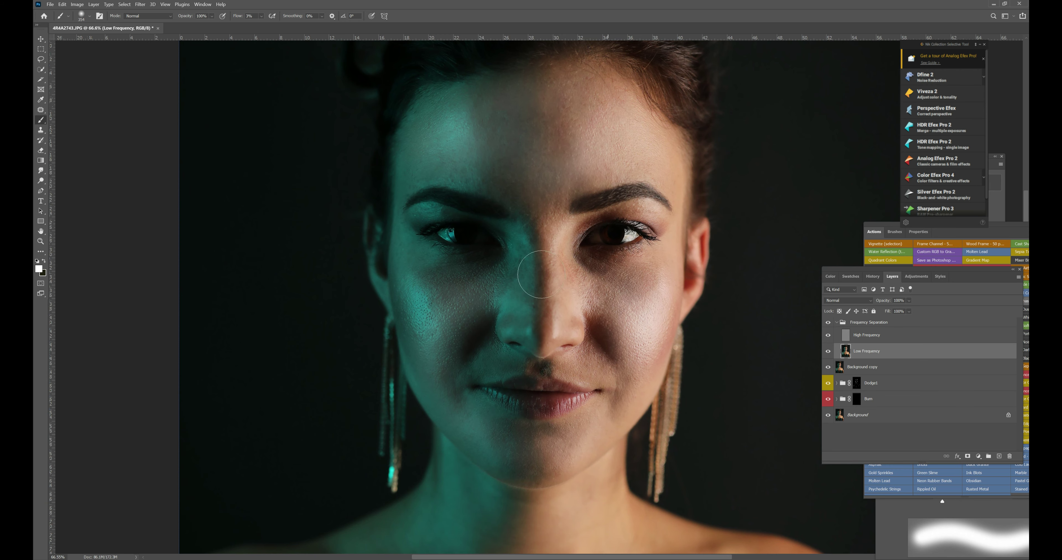
{"action": "scroll", "coordinate": [541, 274], "scroll_direction": "down", "scroll_amount": 5}
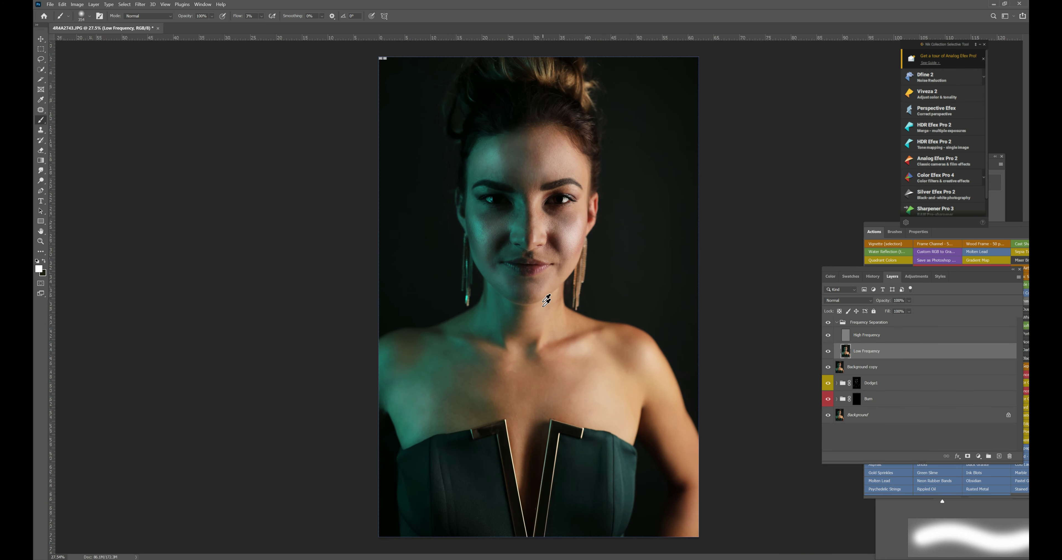
{"action": "left_click", "coordinate": [828, 353]}
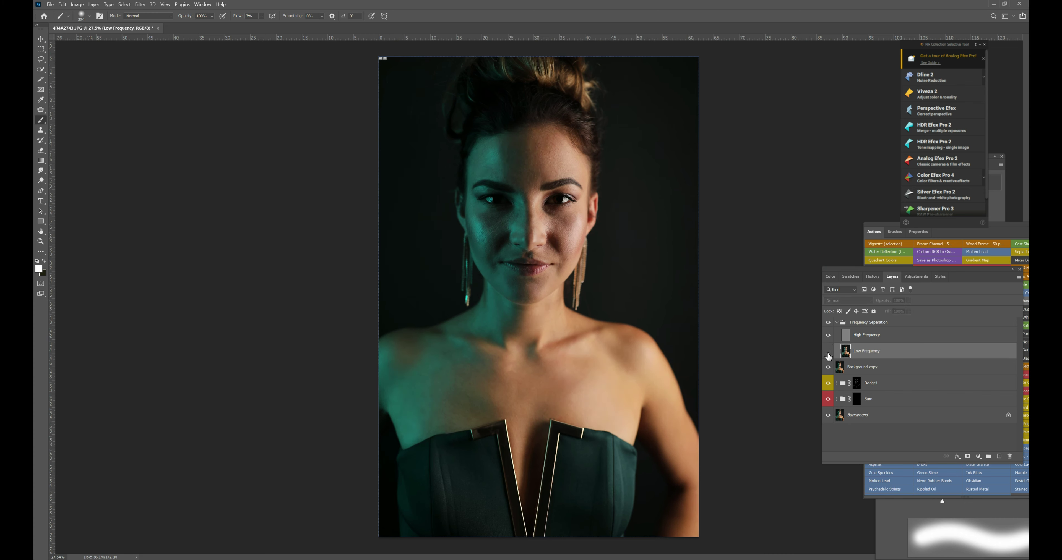
{"action": "left_click", "coordinate": [828, 352]}
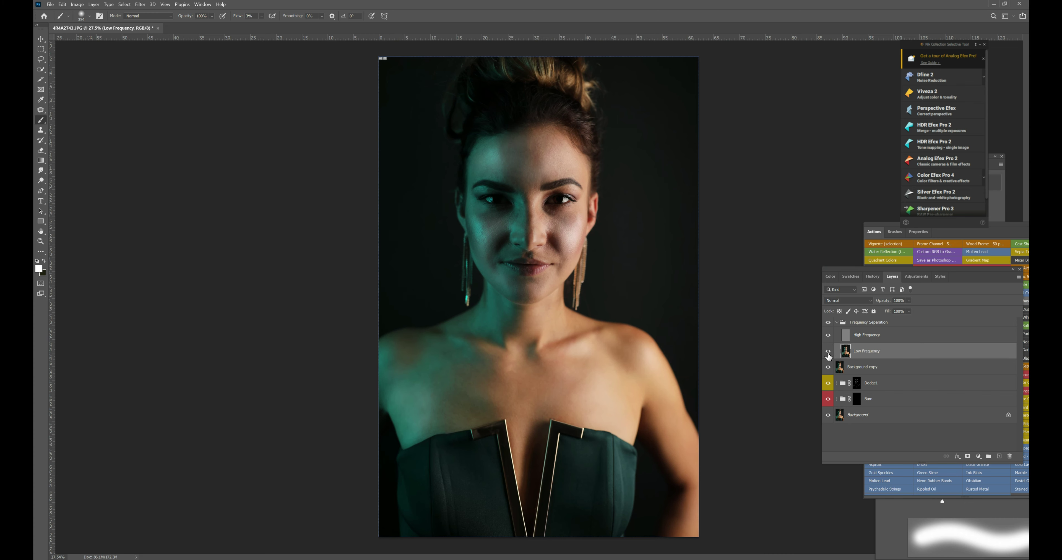
{"action": "left_click", "coordinate": [828, 352]}
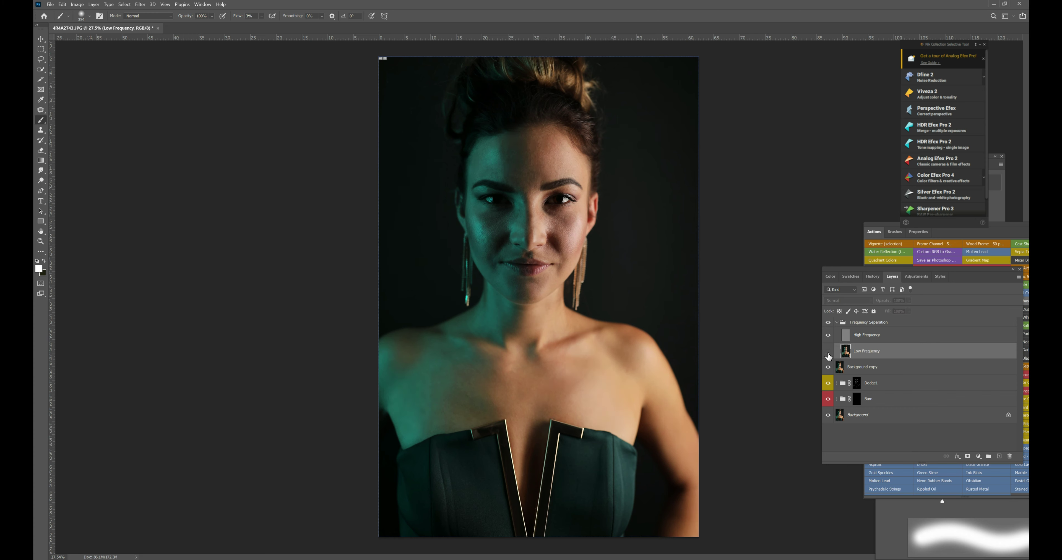
{"action": "left_click", "coordinate": [828, 353]}
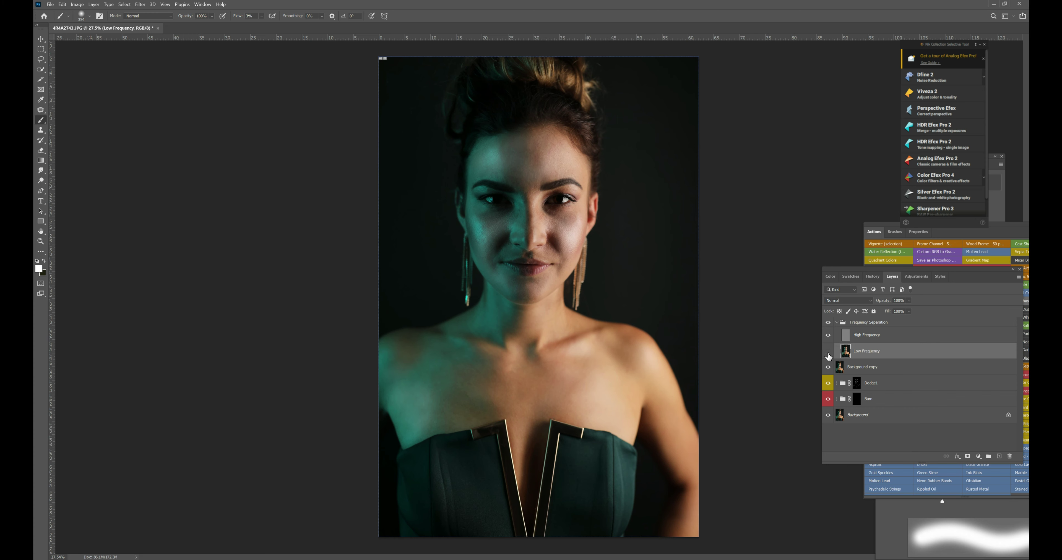
{"action": "left_click", "coordinate": [828, 354]}
{"action": "left_click", "coordinate": [828, 353]}
- Reduce the Low Frequency layer's opacity to 35% and collapse the Frequency Separation group
{"action": "left_click", "coordinate": [909, 301]}
{"action": "left_click", "coordinate": [896, 309]}
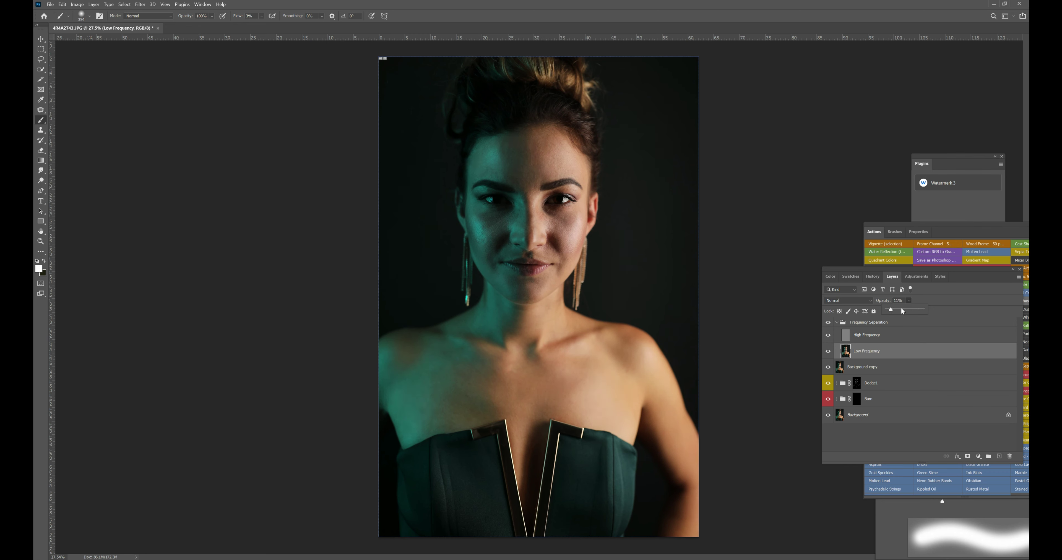
{"action": "left_click_drag", "start_coordinate": [909, 311], "coordinate": [913, 312]}
{"action": "left_click_drag", "start_coordinate": [907, 309], "coordinate": [899, 308]}
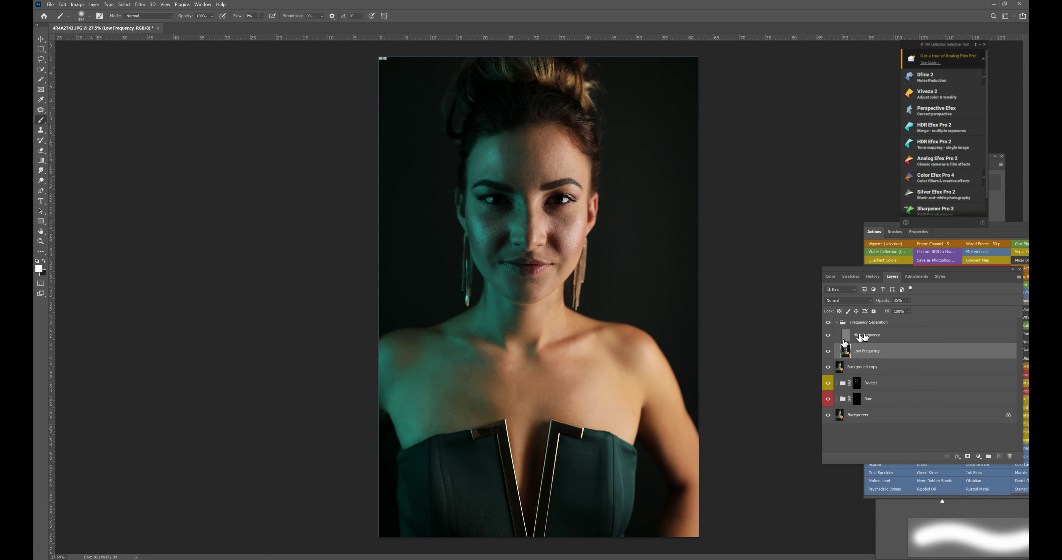
{"action": "left_click", "coordinate": [837, 326]}
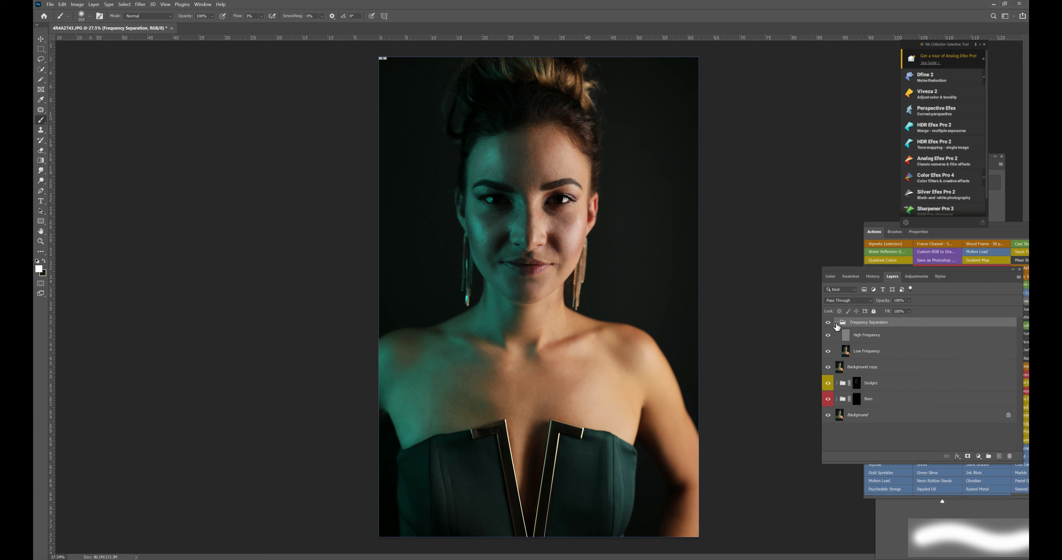
{"action": "left_click", "coordinate": [837, 324]}
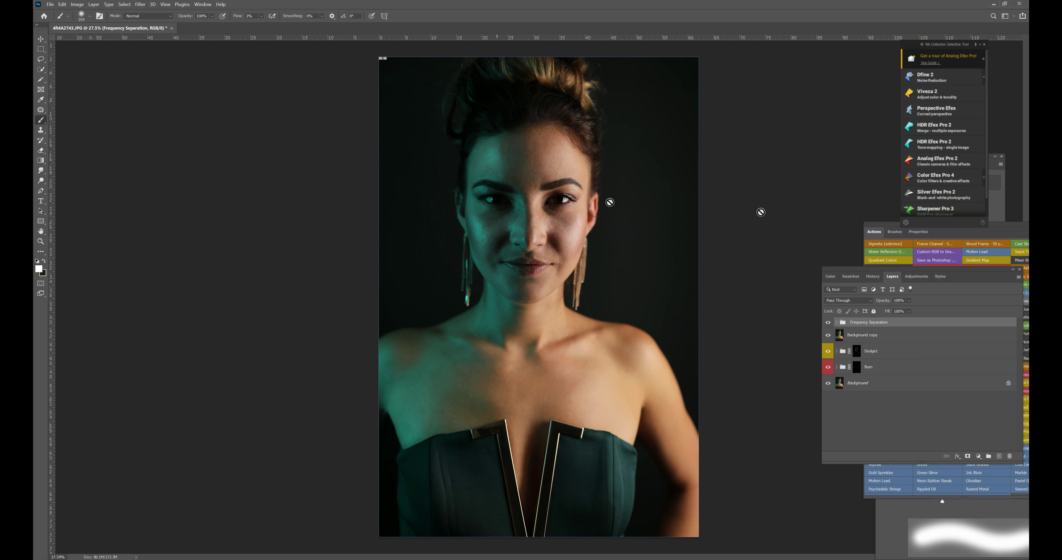
- Reposition the list of actions beside the portrait and bring the layer list back to the front
{"action": "left_click_drag", "start_coordinate": [885, 225], "coordinate": [854, 186]}
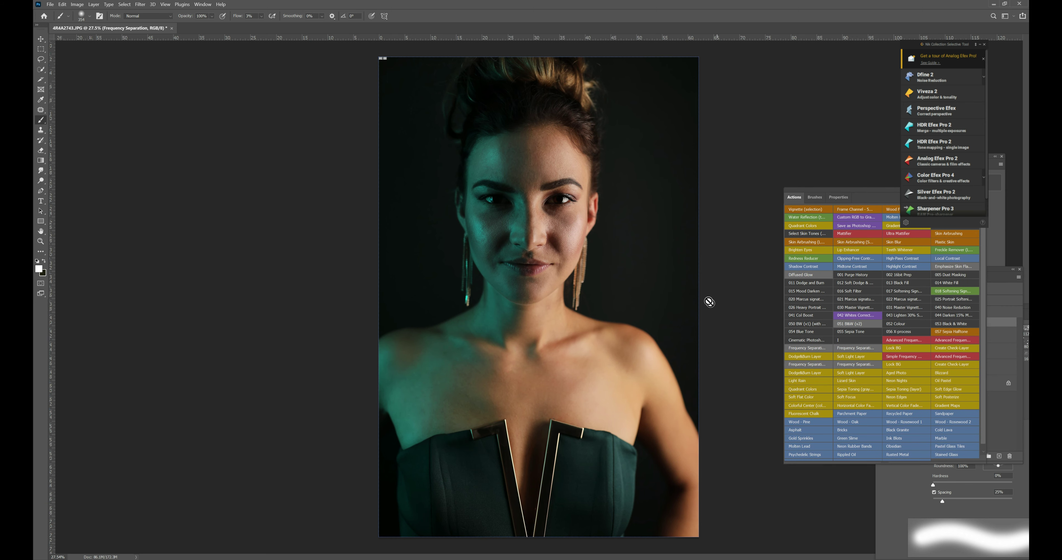
{"action": "left_click_drag", "start_coordinate": [854, 188], "coordinate": [846, 210]}
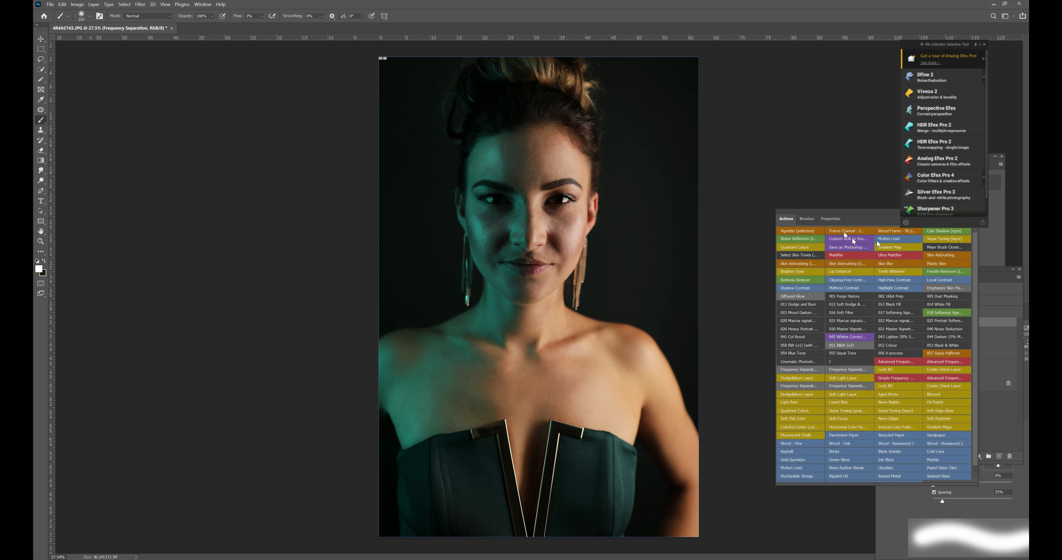
{"action": "left_click", "coordinate": [989, 272]}
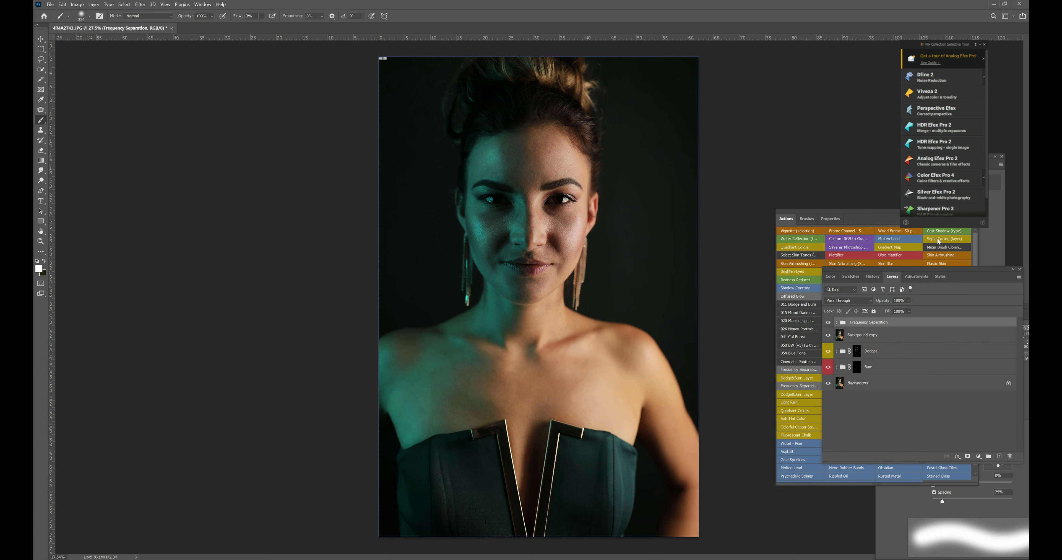
- Compare the portrait with and without the Burn group, and inspect the contents of both dodge and burn groups
{"action": "left_click", "coordinate": [868, 371]}
{"action": "left_click", "coordinate": [828, 368]}
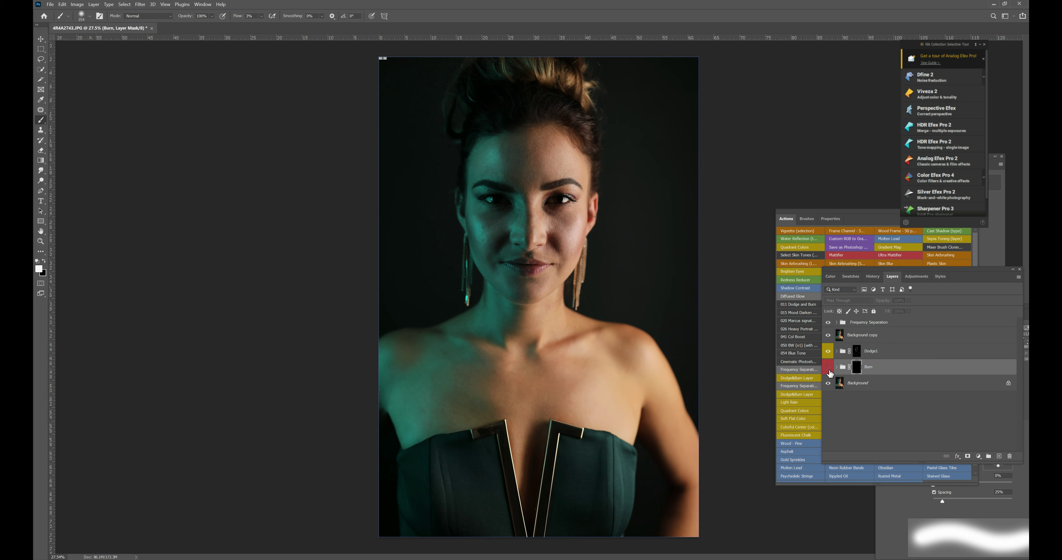
{"action": "left_click", "coordinate": [829, 368]}
{"action": "left_click", "coordinate": [837, 369]}
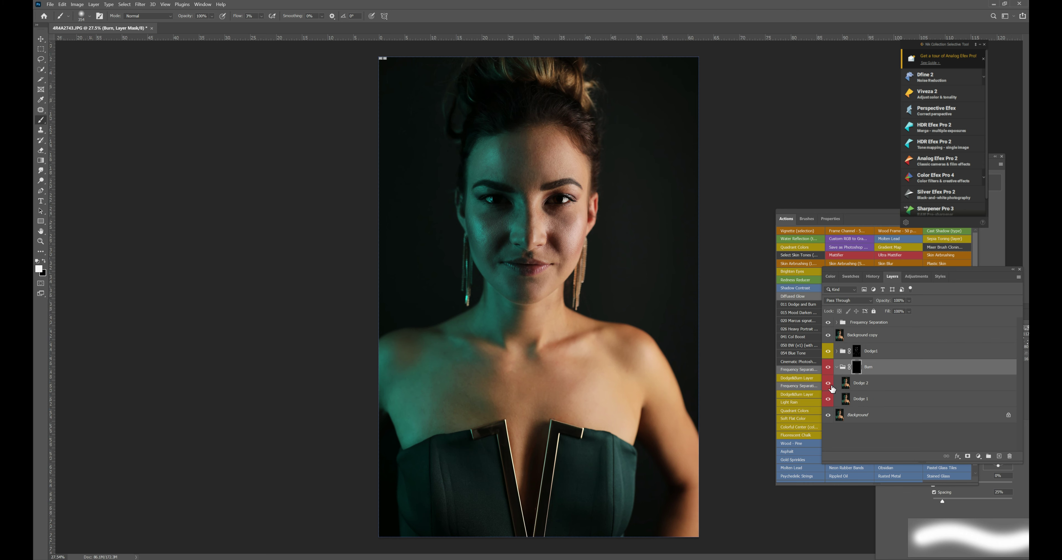
{"action": "left_click", "coordinate": [837, 352]}
{"action": "left_click", "coordinate": [836, 352]}
{"action": "left_click", "coordinate": [836, 368]}
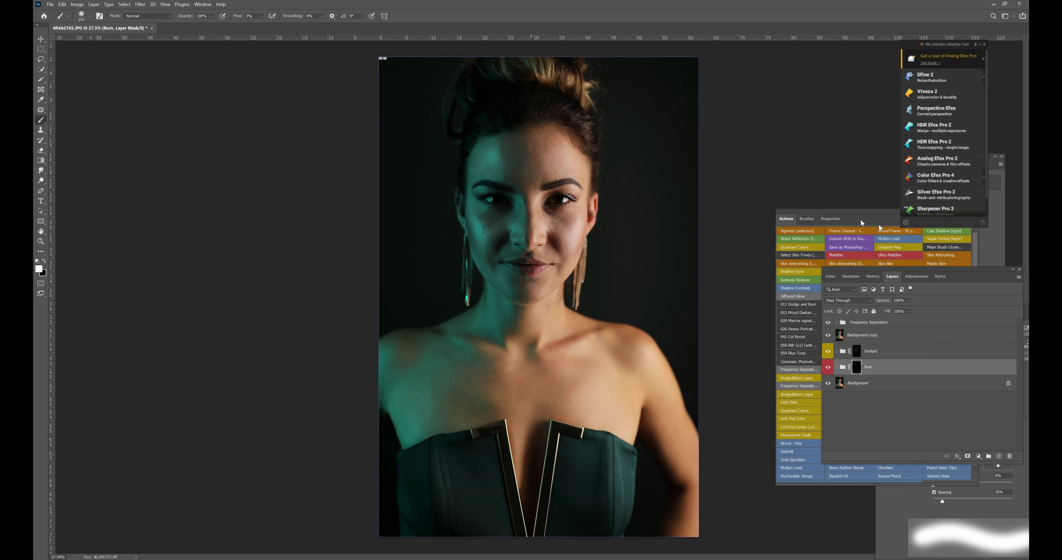
- Run the Skin Airbrushing action on the portrait and dismiss its closing message
{"action": "left_click", "coordinate": [852, 213]}
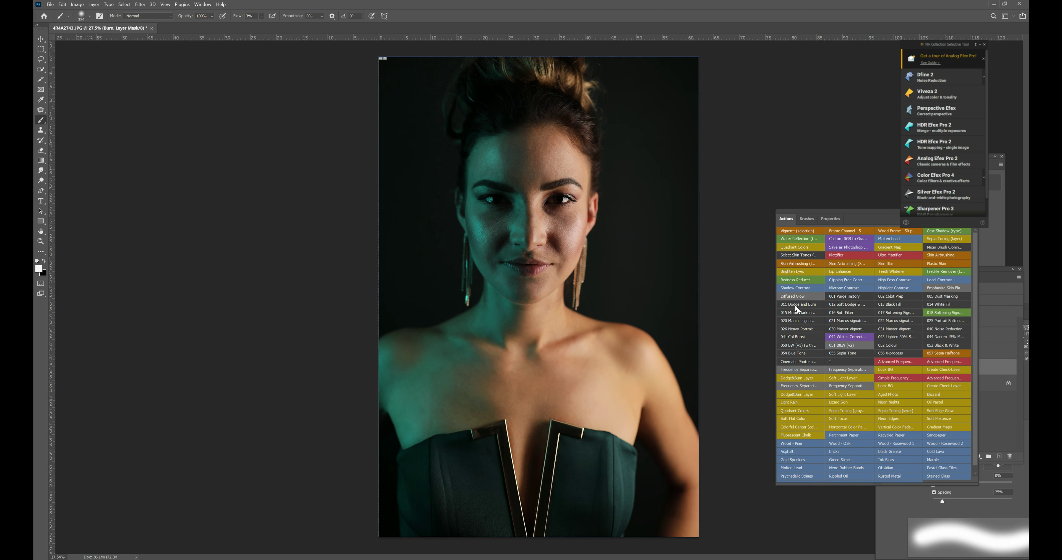
{"action": "scroll", "coordinate": [970, 295], "scroll_direction": "down", "scroll_amount": 1}
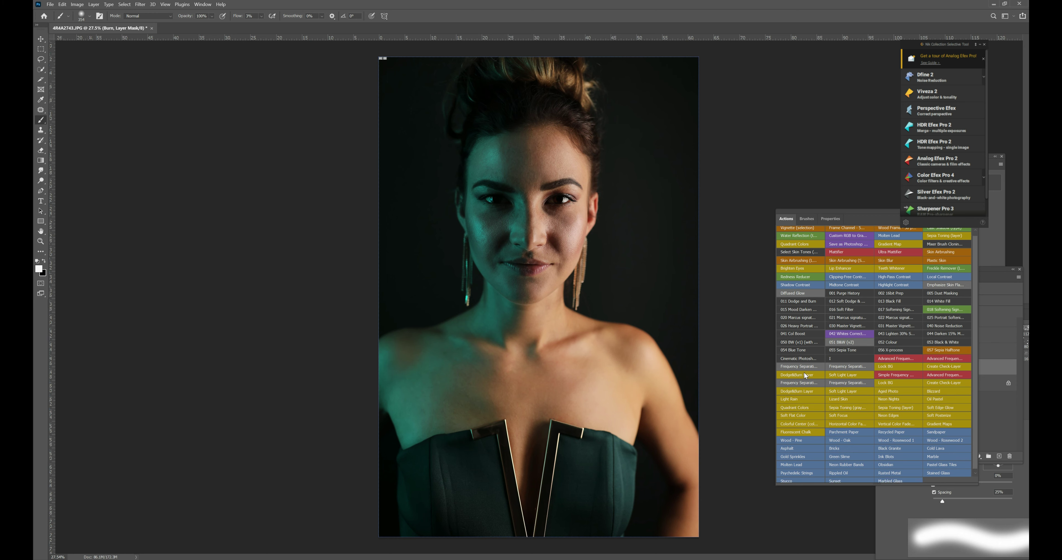
{"action": "scroll", "coordinate": [885, 355], "scroll_direction": "up", "scroll_amount": 1}
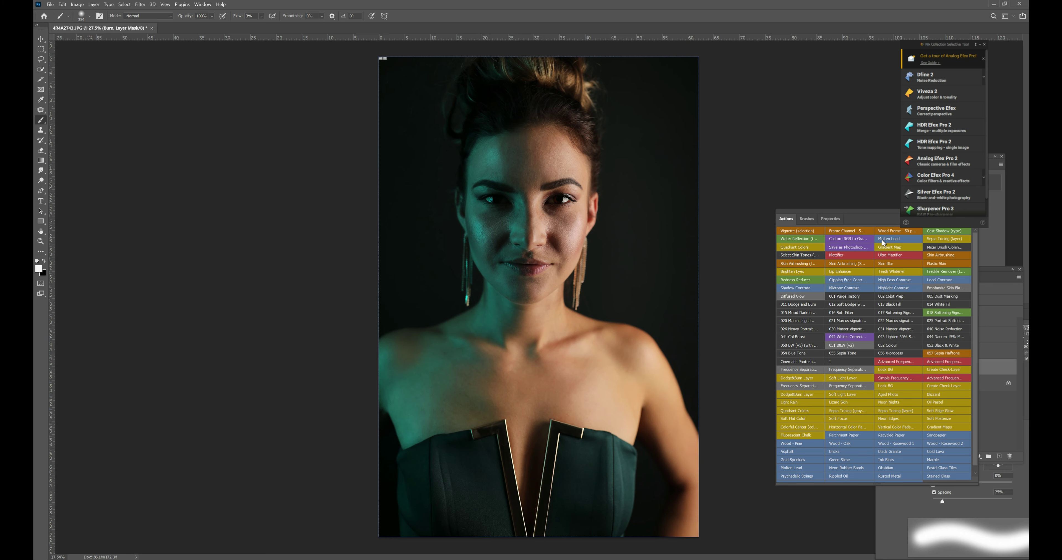
{"action": "left_click", "coordinate": [949, 257]}
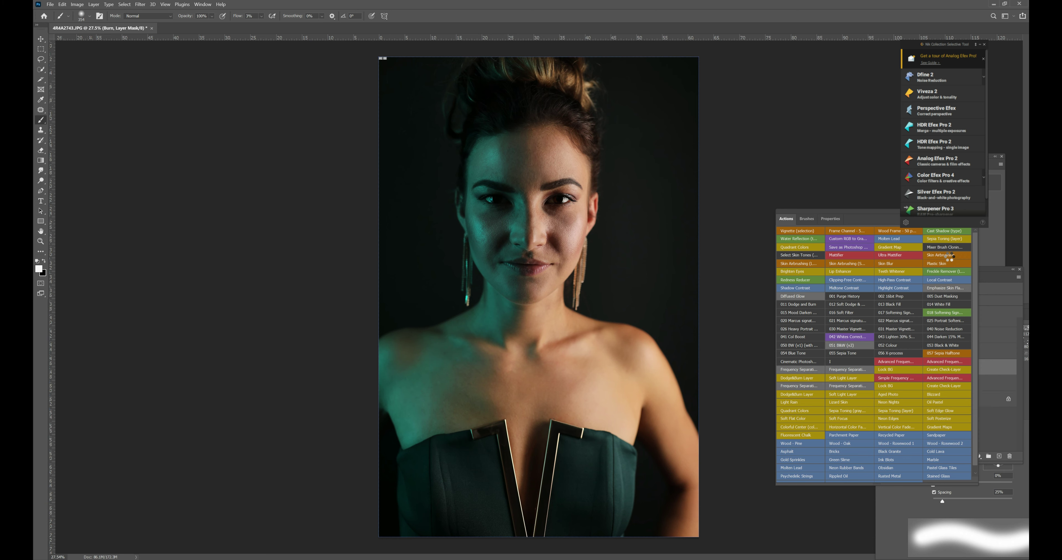
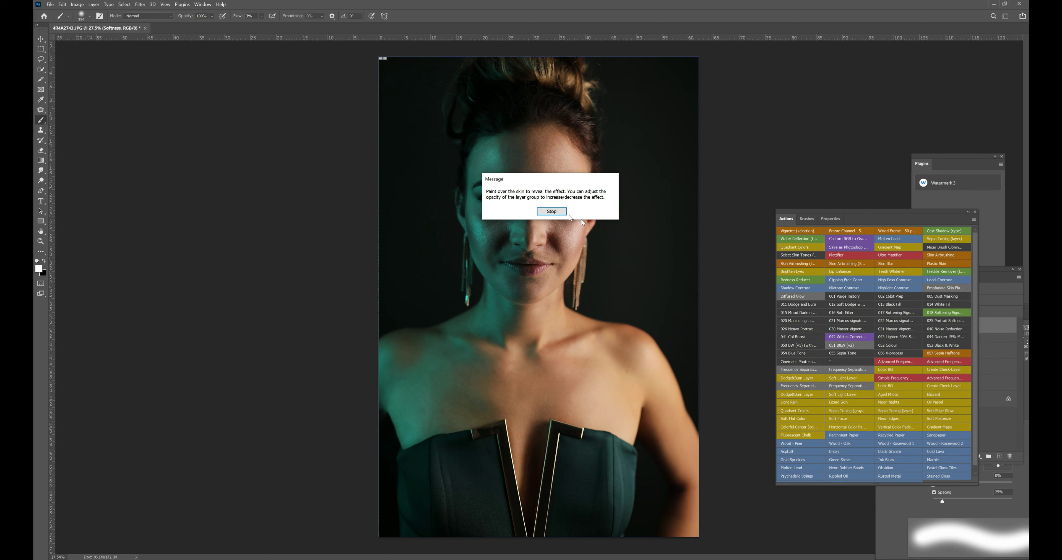
{"action": "left_click", "coordinate": [561, 212]}
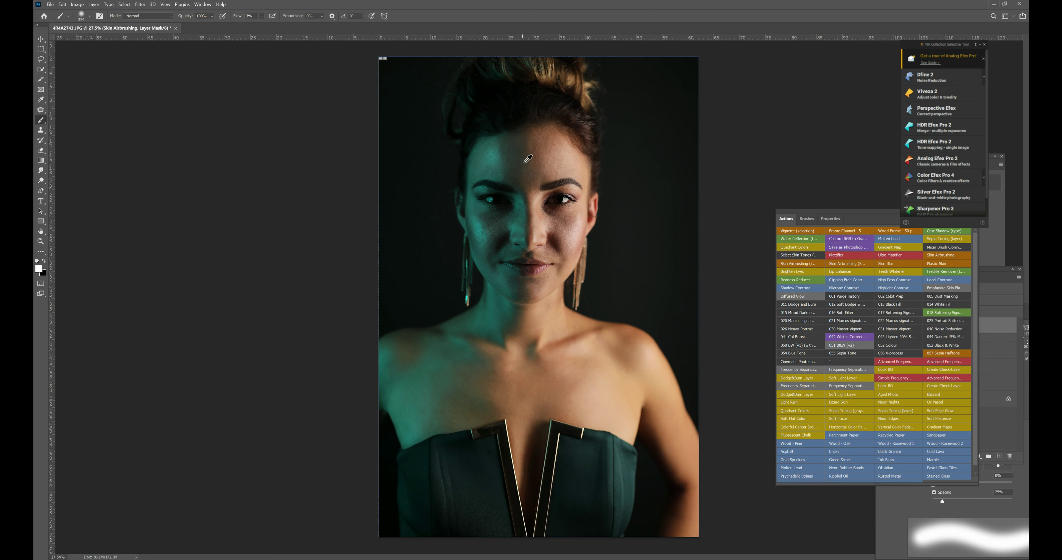
- Raise the Skin Airbrushing group's opacity to 77%
{"action": "scroll", "coordinate": [528, 158], "scroll_direction": "up", "scroll_amount": 1}
{"action": "scroll", "coordinate": [528, 159], "scroll_direction": "up", "scroll_amount": 6}
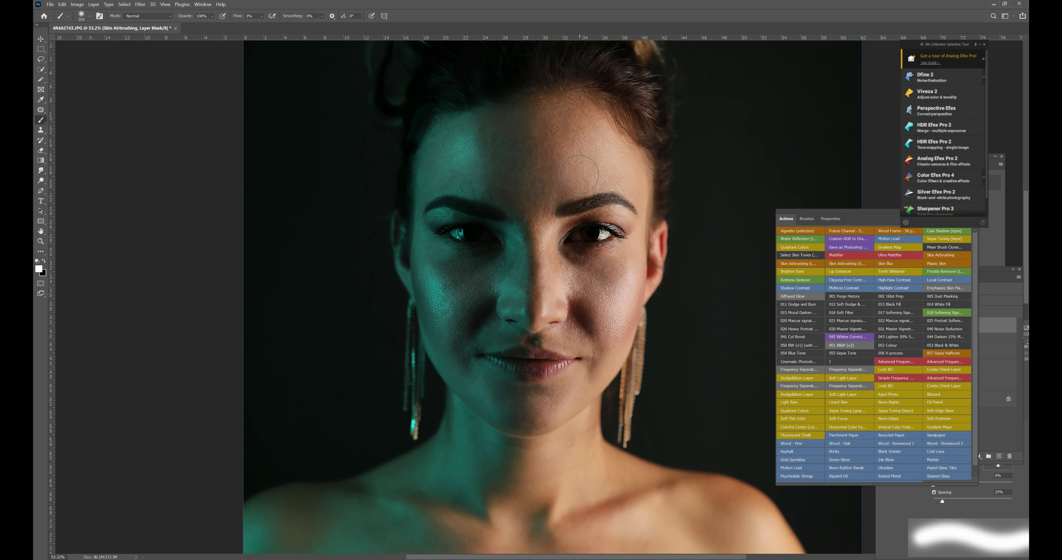
{"action": "left_click", "coordinate": [989, 285]}
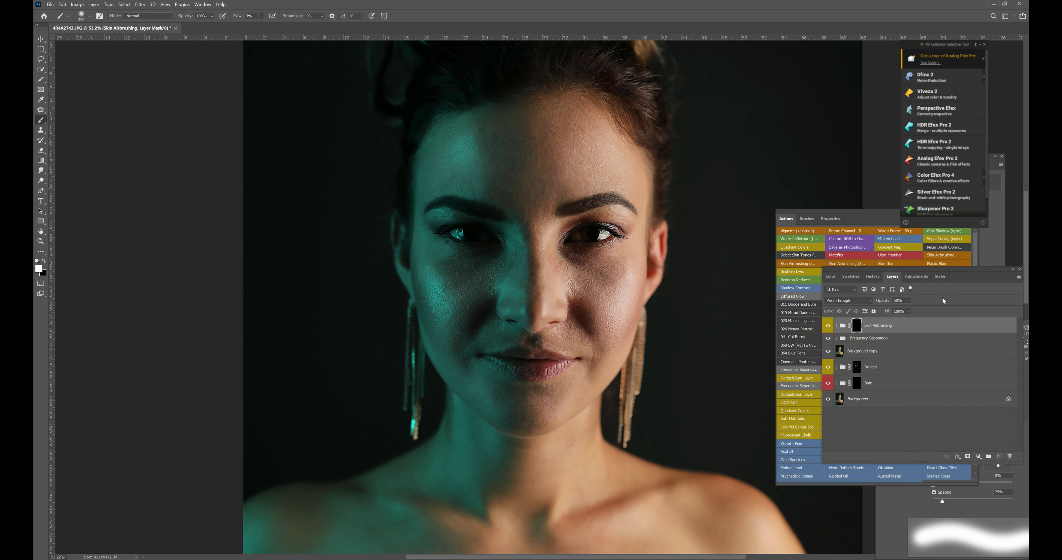
{"action": "left_click", "coordinate": [909, 302]}
{"action": "left_click", "coordinate": [927, 310]}
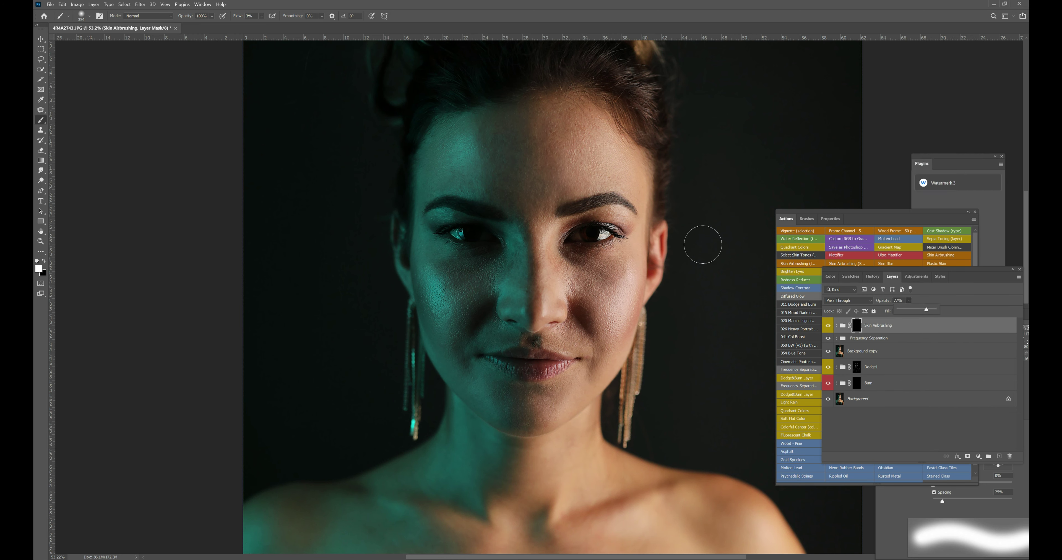
- Paint white on the Skin Airbrushing mask over the forehead, cheeks and chin to reveal the smoothing
{"action": "left_click", "coordinate": [562, 167]}
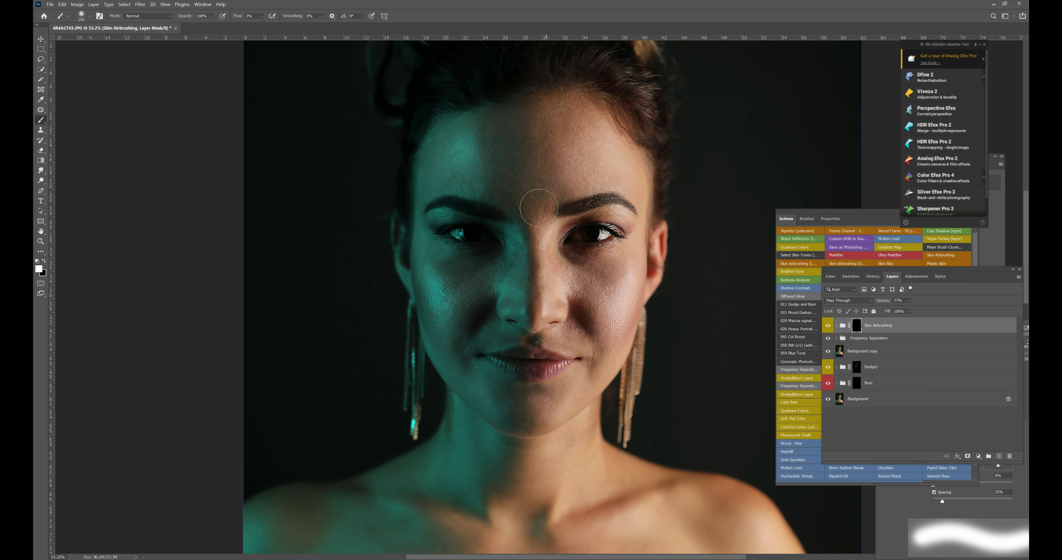
{"action": "mouse_move", "coordinate": [532, 183]}
{"action": "left_mouse_down"}
{"action": "mouse_move", "coordinate": [522, 161]}
{"action": "mouse_move", "coordinate": [466, 177]}
{"action": "mouse_move", "coordinate": [486, 149]}
{"action": "mouse_move", "coordinate": [462, 165]}
{"action": "mouse_move", "coordinate": [526, 147]}
{"action": "mouse_move", "coordinate": [564, 111]}
{"action": "mouse_move", "coordinate": [574, 134]}
{"action": "mouse_move", "coordinate": [530, 237]}
{"action": "mouse_move", "coordinate": [532, 264]}
{"action": "mouse_move", "coordinate": [617, 305]}
{"action": "left_mouse_up"}
{"action": "left_click_drag", "start_coordinate": [605, 351], "coordinate": [611, 389]}
{"action": "mouse_move", "coordinate": [595, 319]}
{"action": "left_mouse_down"}
{"action": "mouse_move", "coordinate": [598, 293]}
{"action": "mouse_move", "coordinate": [603, 326]}
{"action": "left_mouse_up"}
{"action": "mouse_move", "coordinate": [586, 391]}
{"action": "left_mouse_down"}
{"action": "mouse_move", "coordinate": [552, 405]}
{"action": "mouse_move", "coordinate": [502, 399]}
{"action": "mouse_move", "coordinate": [450, 351]}
{"action": "left_mouse_up"}
- Set the Skin Airbrushing group's opacity to 100% and the brush flow to 100%
{"action": "left_click", "coordinate": [909, 301]}
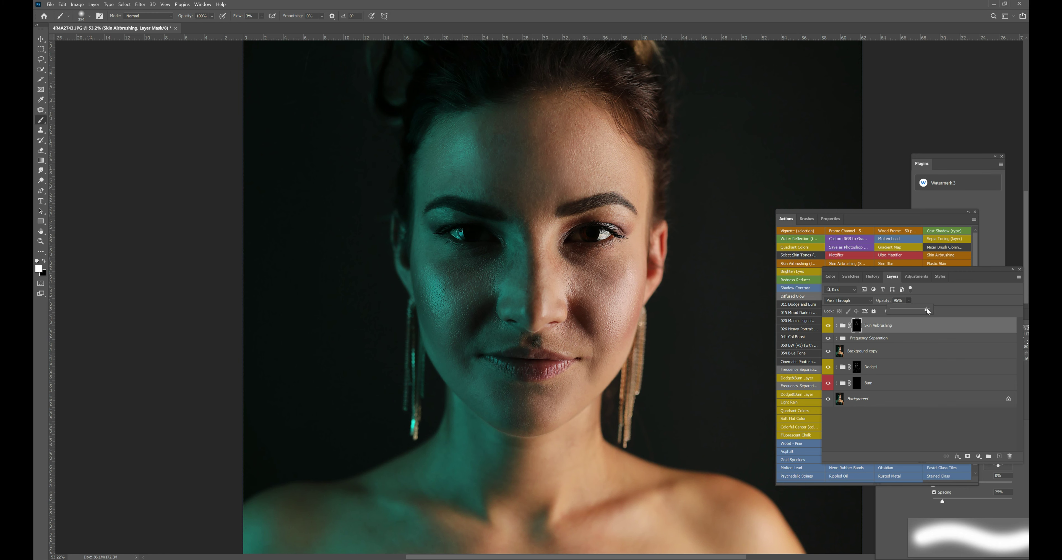
{"action": "left_click", "coordinate": [680, 113]}
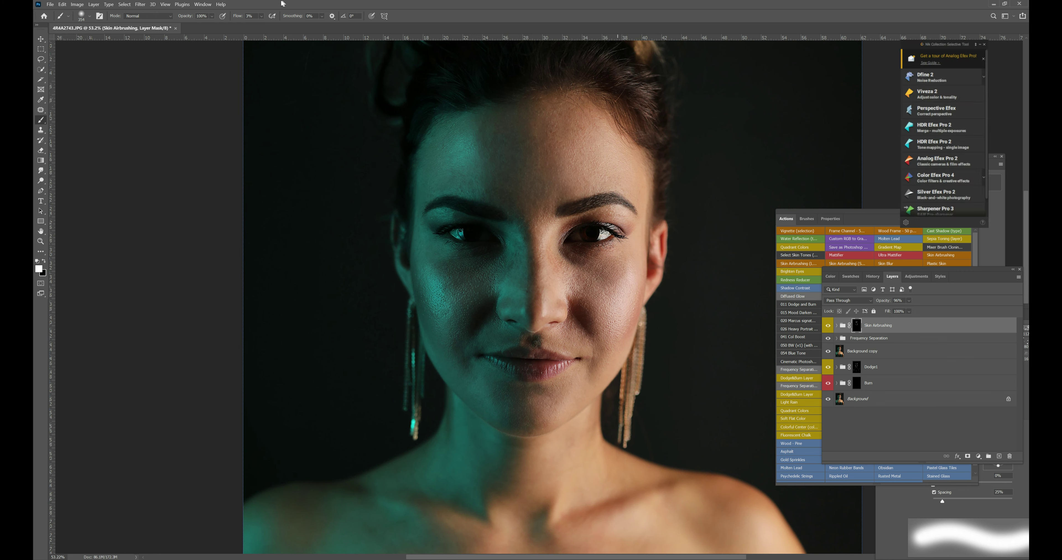
{"action": "left_click", "coordinate": [261, 16]}
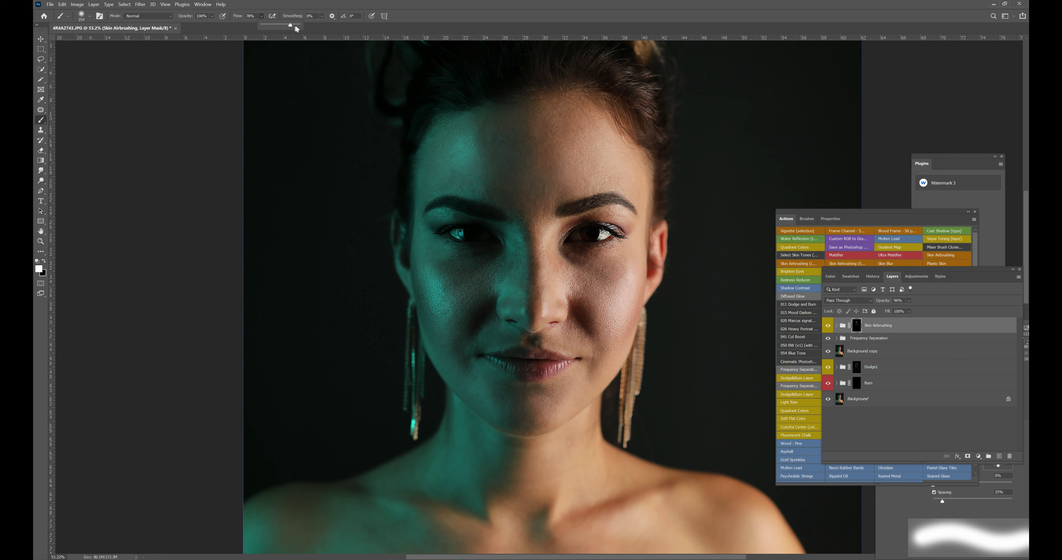
{"action": "left_click", "coordinate": [484, 6]}
{"action": "left_click", "coordinate": [909, 310]}
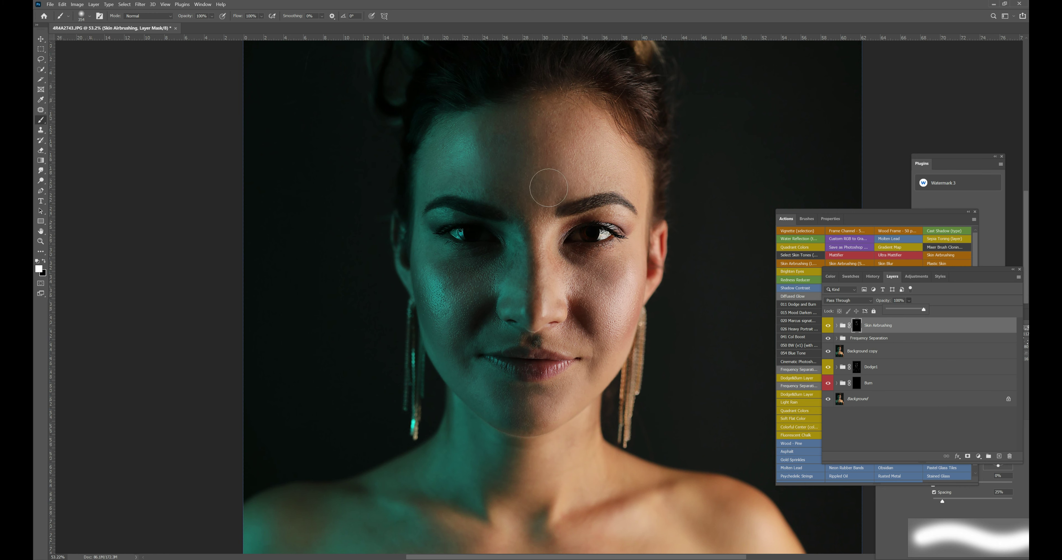
- Paint the airbrushing effect over the facial skin on the group's mask at full flow, and set the group's opacity to 84%
{"action": "left_click", "coordinate": [545, 178]}
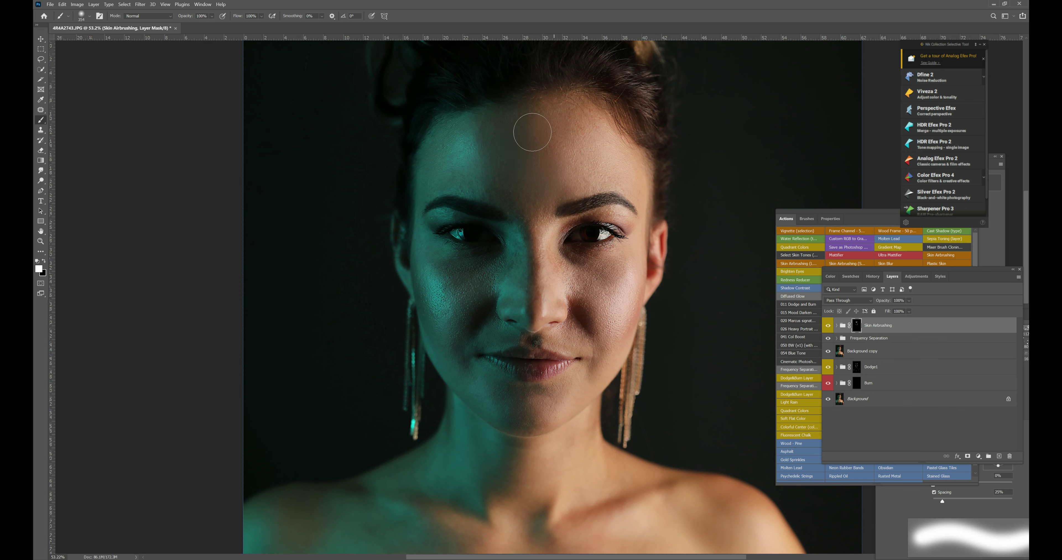
{"action": "left_click", "coordinate": [909, 312]}
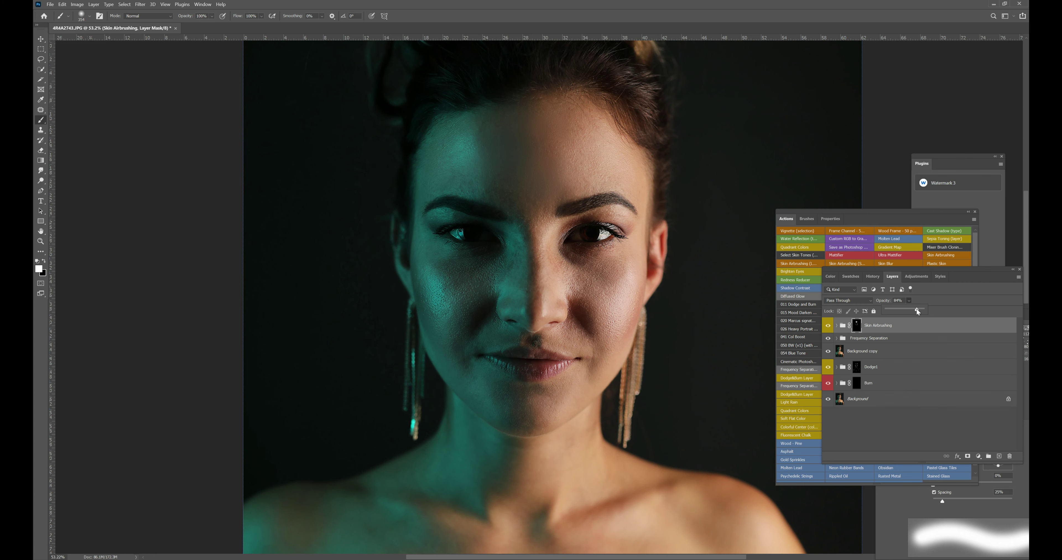
{"action": "left_click", "coordinate": [531, 158]}
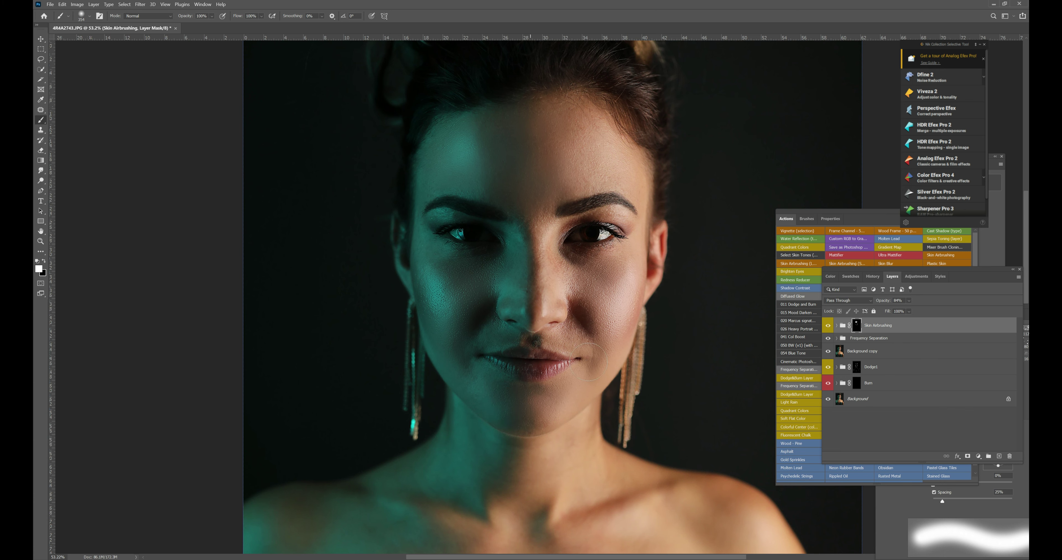
- Paint white on the Skin Airbrushing mask over the face, neck, shoulders and chest, and set the group's opacity to 66%
{"action": "mouse_move", "coordinate": [581, 181]}
{"action": "left_mouse_down"}
{"action": "mouse_move", "coordinate": [536, 223]}
{"action": "mouse_move", "coordinate": [548, 190]}
{"action": "left_mouse_up"}
{"action": "scroll", "coordinate": [538, 401], "scroll_direction": "down", "scroll_amount": 4}
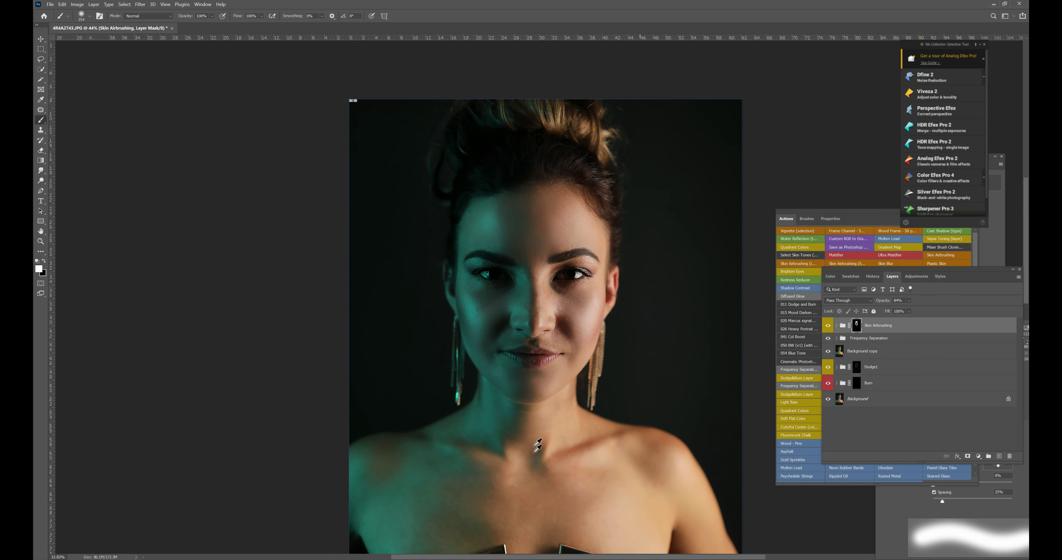
{"action": "scroll", "coordinate": [536, 424], "scroll_direction": "down", "scroll_amount": 2}
{"action": "scroll", "coordinate": [542, 413], "scroll_direction": "up", "scroll_amount": 2}
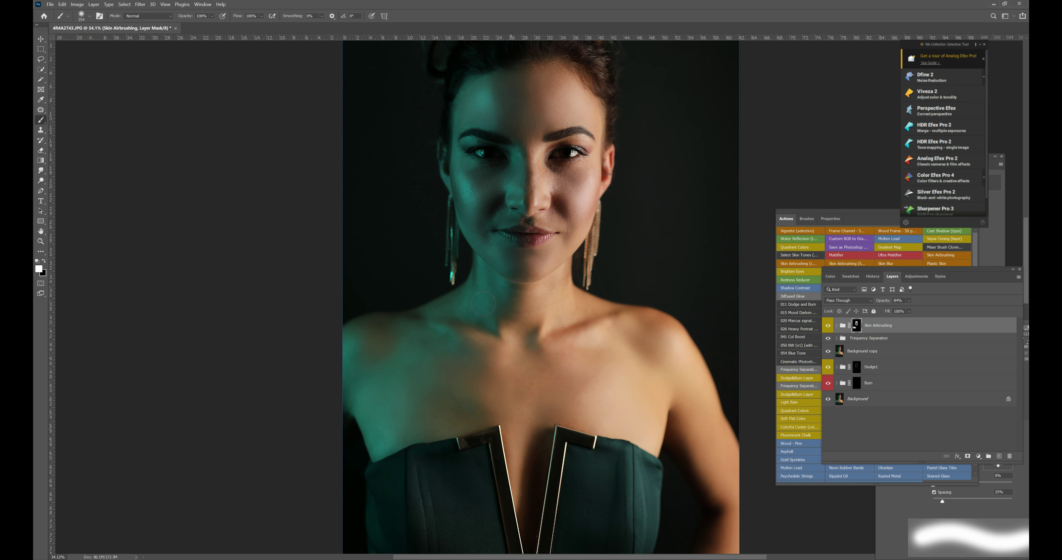
{"action": "left_click_drag", "start_coordinate": [507, 299], "coordinate": [501, 286]}
{"action": "scroll", "coordinate": [535, 322], "scroll_direction": "down", "scroll_amount": 2}
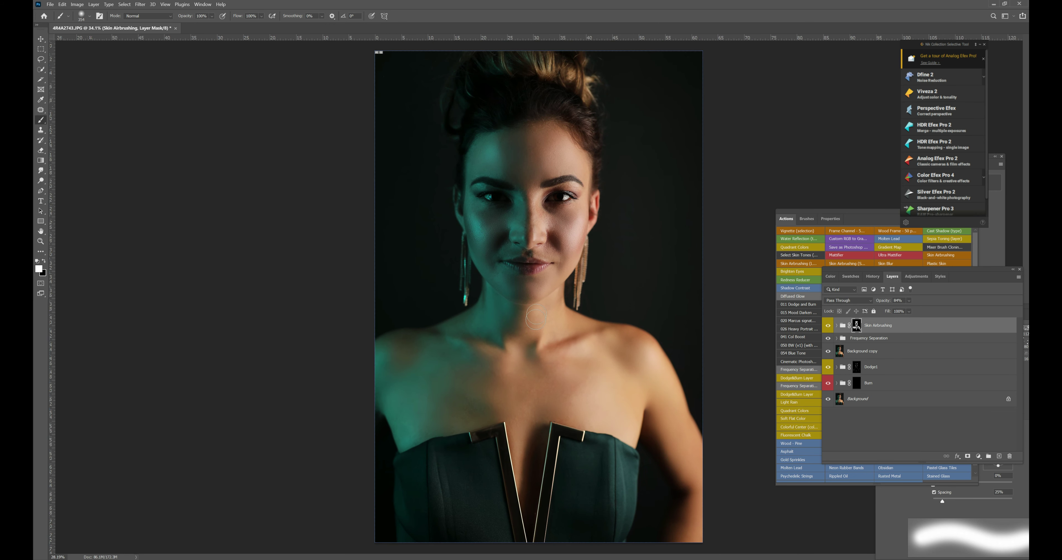
{"action": "left_click", "coordinate": [910, 301]}
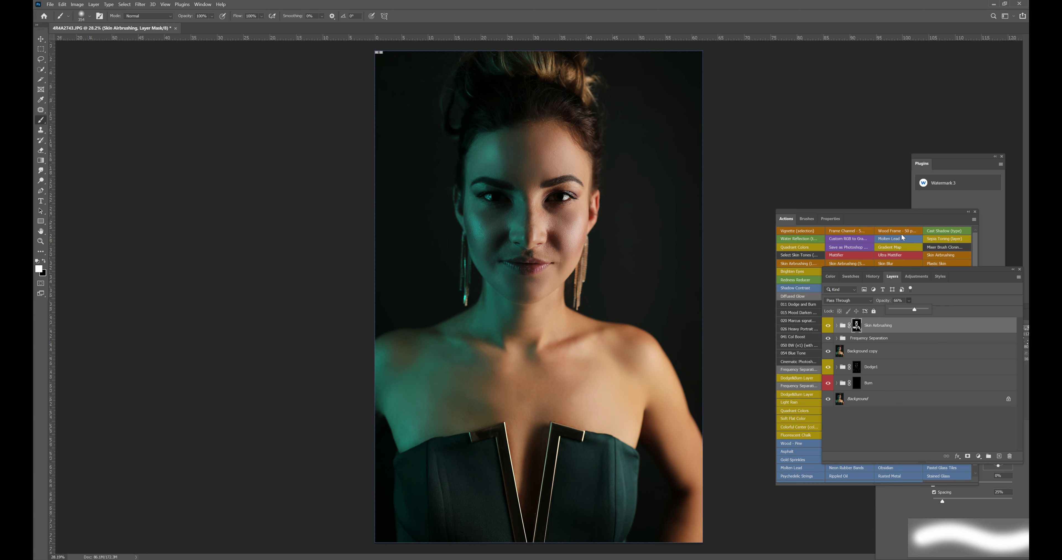
{"action": "left_click", "coordinate": [849, 16]}
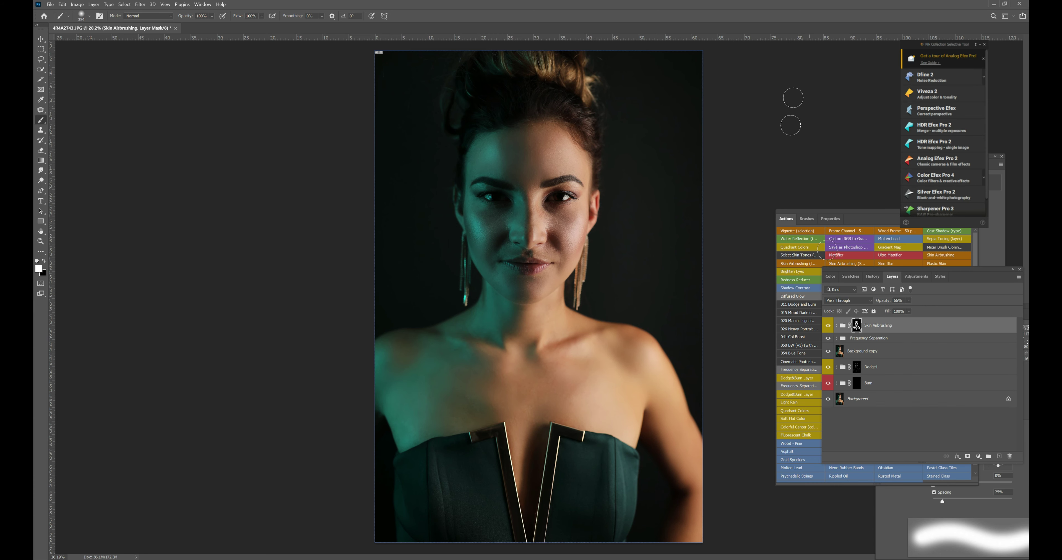
- Compare the portrait with and without the Skin Airbrushing, Frequency Separation and Background copy layers, and inspect the facial skin up close
{"action": "left_click", "coordinate": [829, 326]}
{"action": "left_click", "coordinate": [828, 326]}
{"action": "left_click", "coordinate": [828, 326]}
{"action": "left_click", "coordinate": [828, 326]}
{"action": "left_click", "coordinate": [829, 326]}
{"action": "left_click_drag", "start_coordinate": [829, 340], "coordinate": [830, 384]}
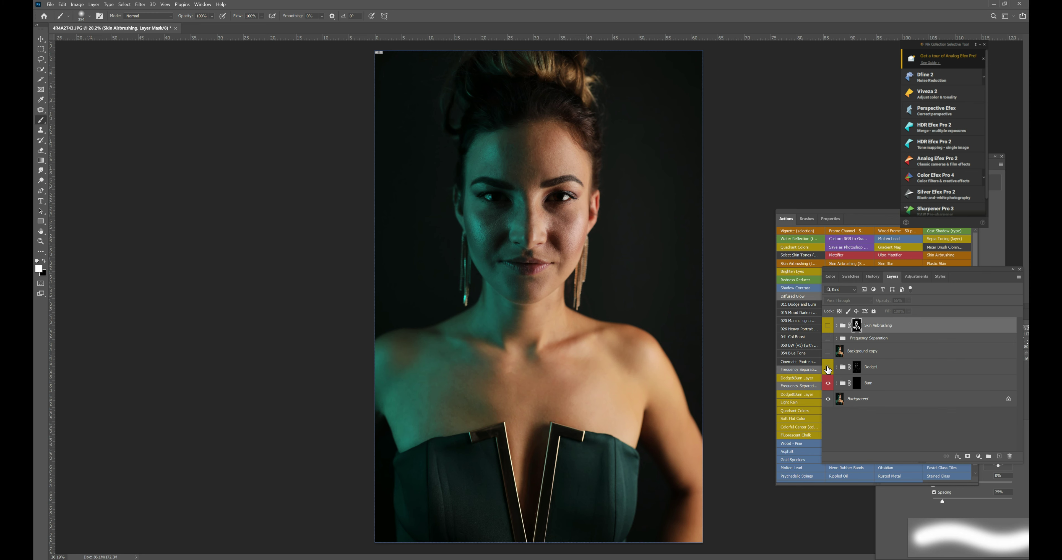
{"action": "left_click", "coordinate": [828, 368]}
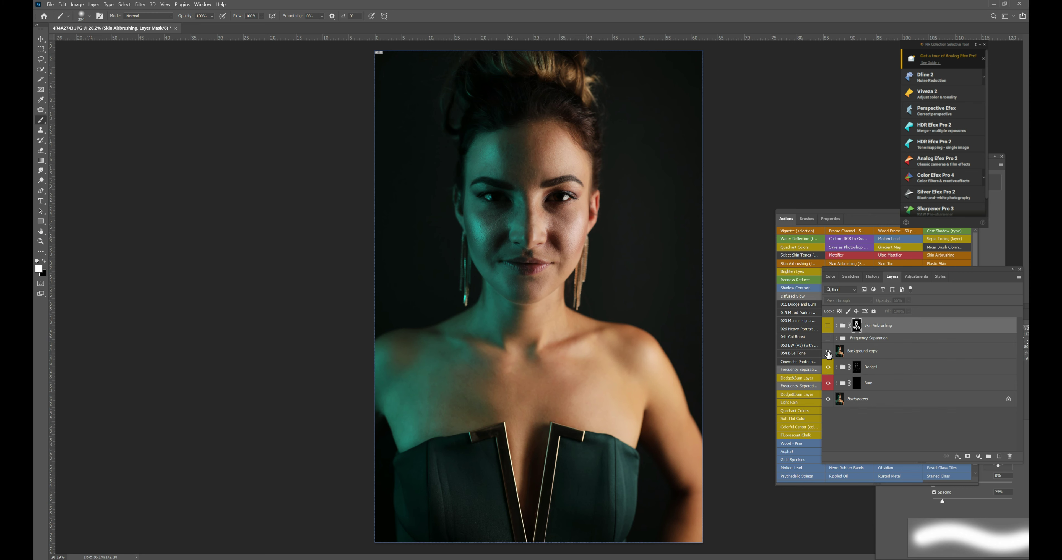
{"action": "left_click", "coordinate": [828, 352]}
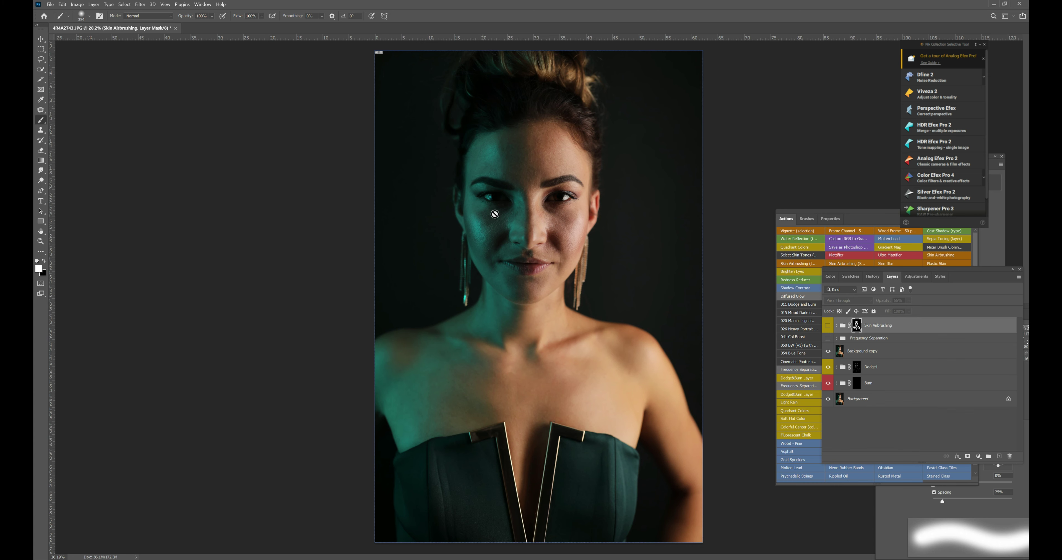
{"action": "left_click", "coordinate": [828, 339]}
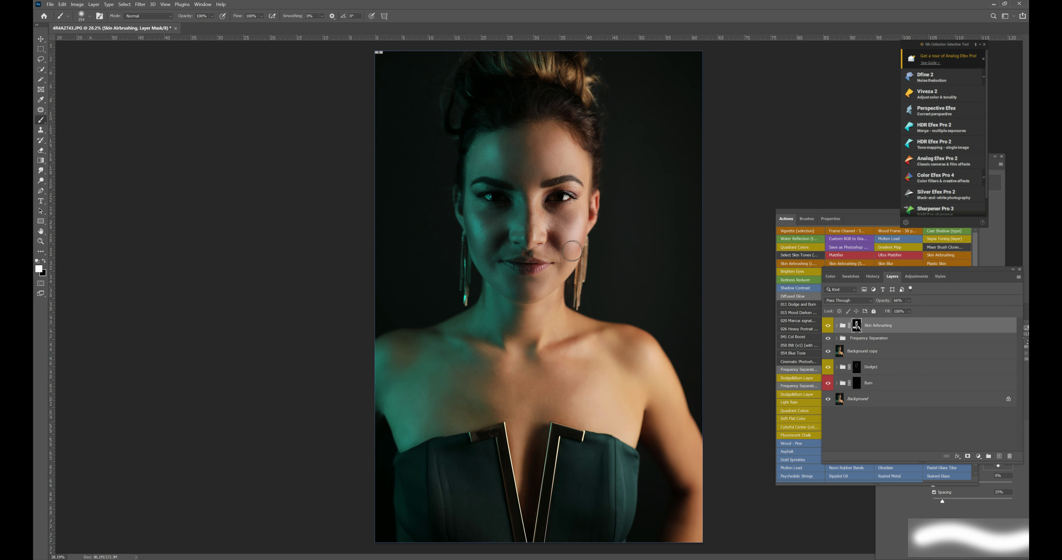
{"action": "key", "text": "alt"}
{"action": "scroll", "coordinate": [547, 200], "scroll_direction": "up", "scroll_amount": 5}
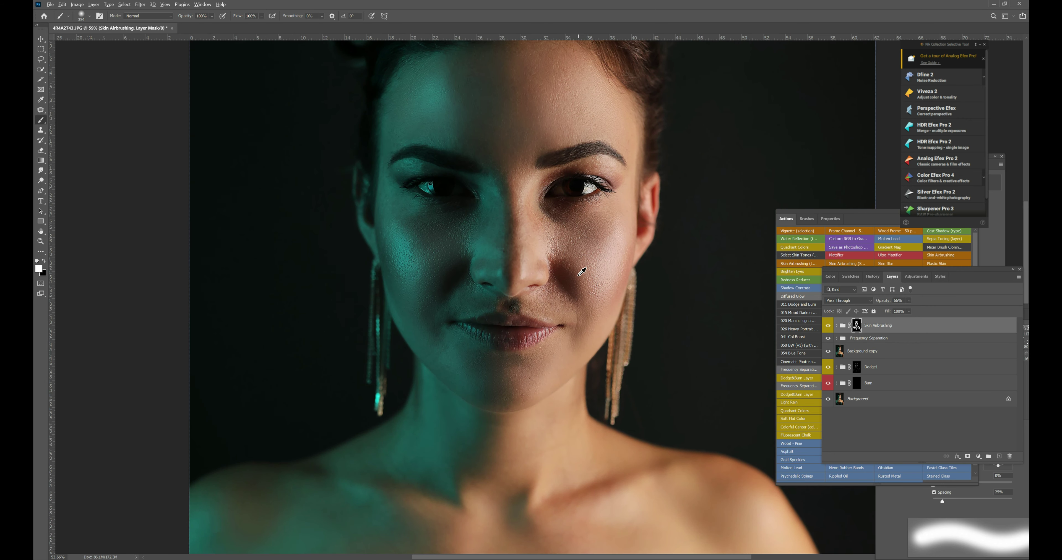
{"action": "scroll", "coordinate": [582, 271], "scroll_direction": "down", "scroll_amount": 3}
{"action": "scroll", "coordinate": [581, 270], "scroll_direction": "up", "scroll_amount": 2}
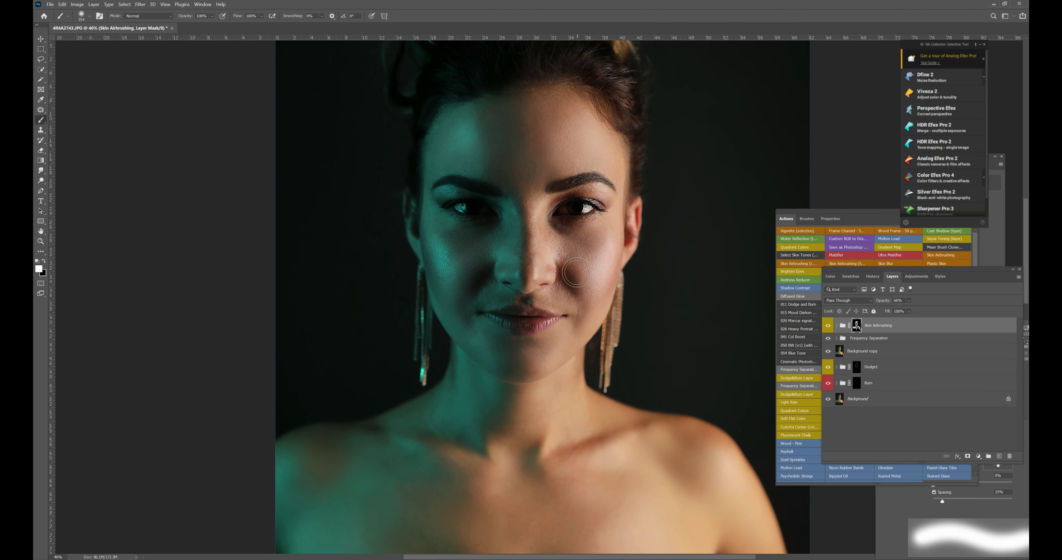
{"action": "scroll", "coordinate": [577, 267], "scroll_direction": "down", "scroll_amount": 2}
{"action": "scroll", "coordinate": [554, 231], "scroll_direction": "down", "scroll_amount": 1}
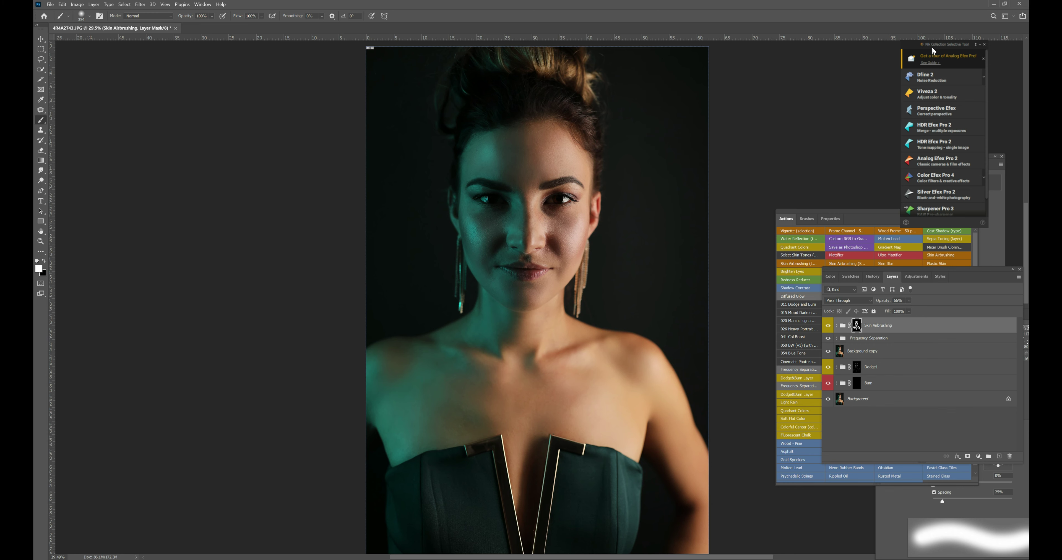
- Shift the Nik Collection selective tool clear of the panels and launch Color Efex Pro 4 in demo mode
{"action": "left_click_drag", "start_coordinate": [932, 46], "coordinate": [864, 55]}
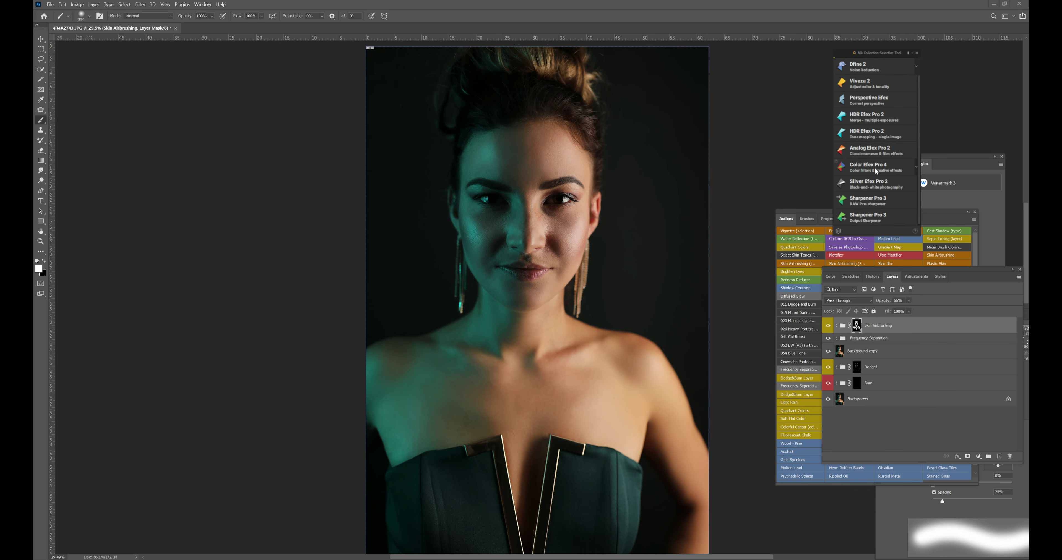
{"action": "left_click", "coordinate": [875, 169]}
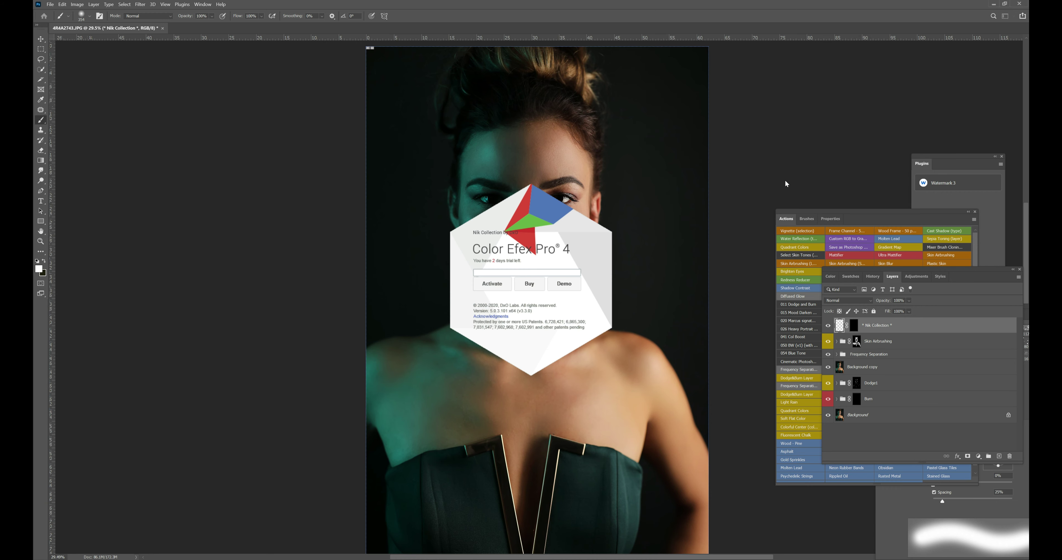
{"action": "left_click", "coordinate": [567, 285]}
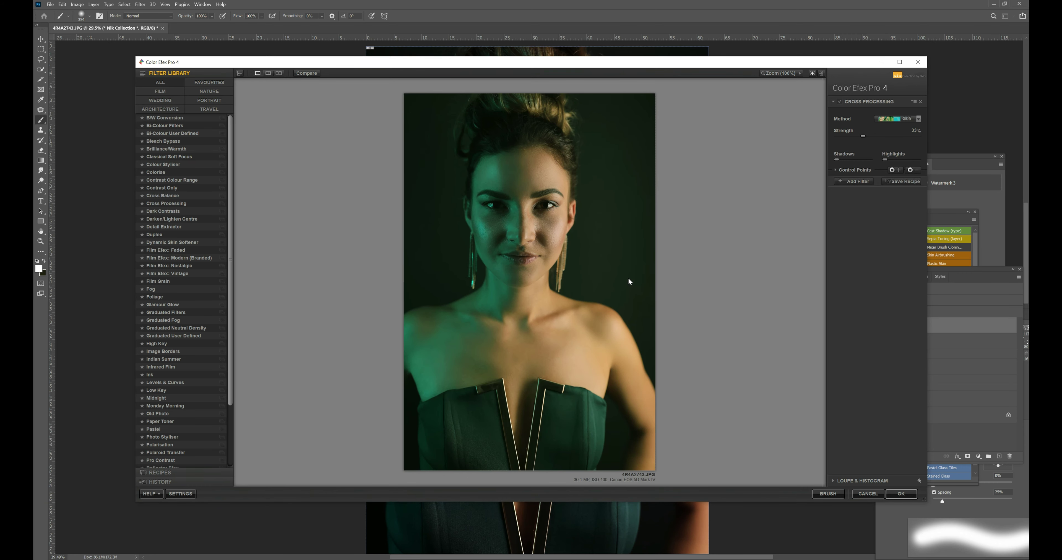
- Browse the Cross Processing methods and the Travel, Portrait, Wedding and Film filter categories for a suitable look
{"action": "left_click", "coordinate": [919, 118]}
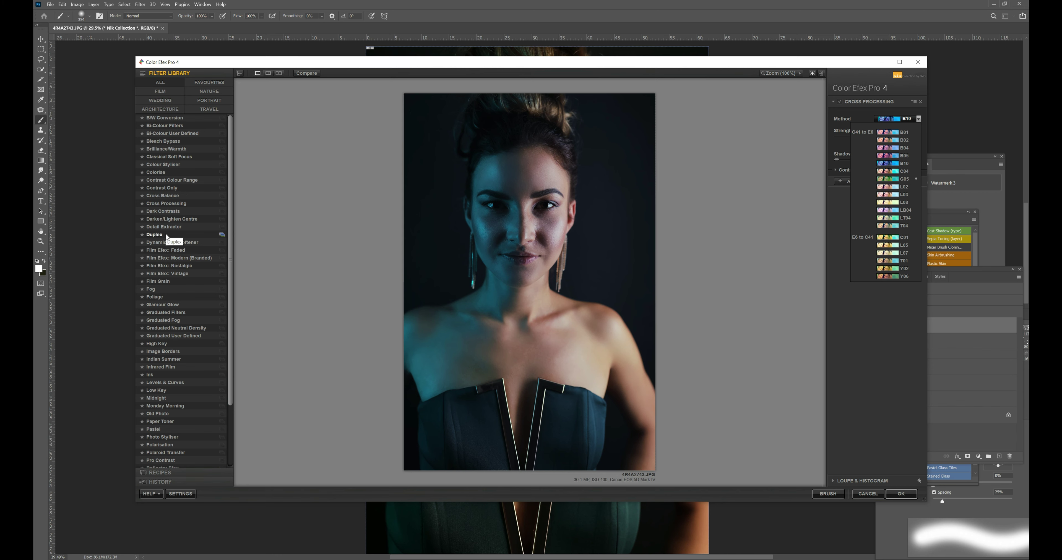
{"action": "left_click", "coordinate": [210, 108]}
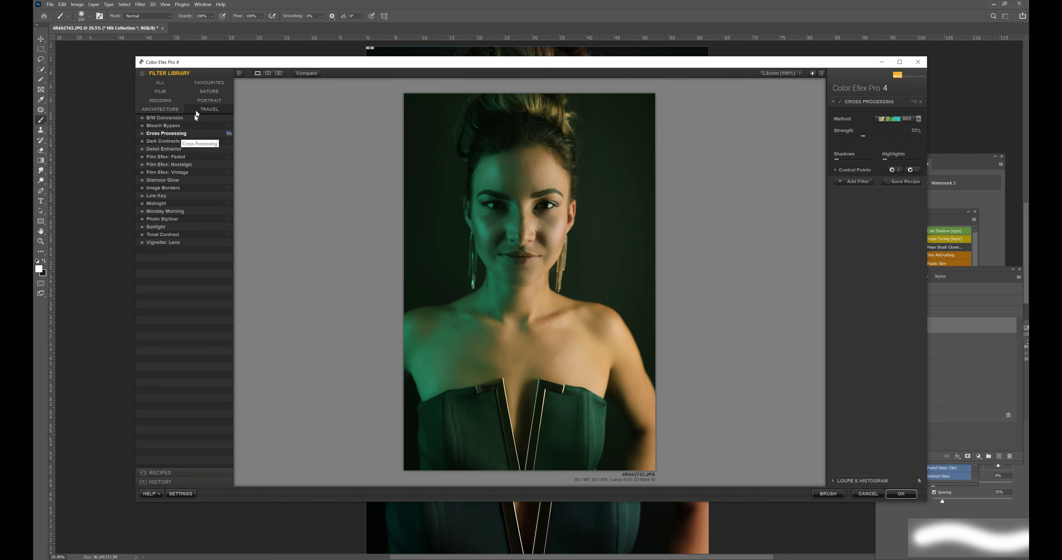
{"action": "left_click", "coordinate": [202, 100]}
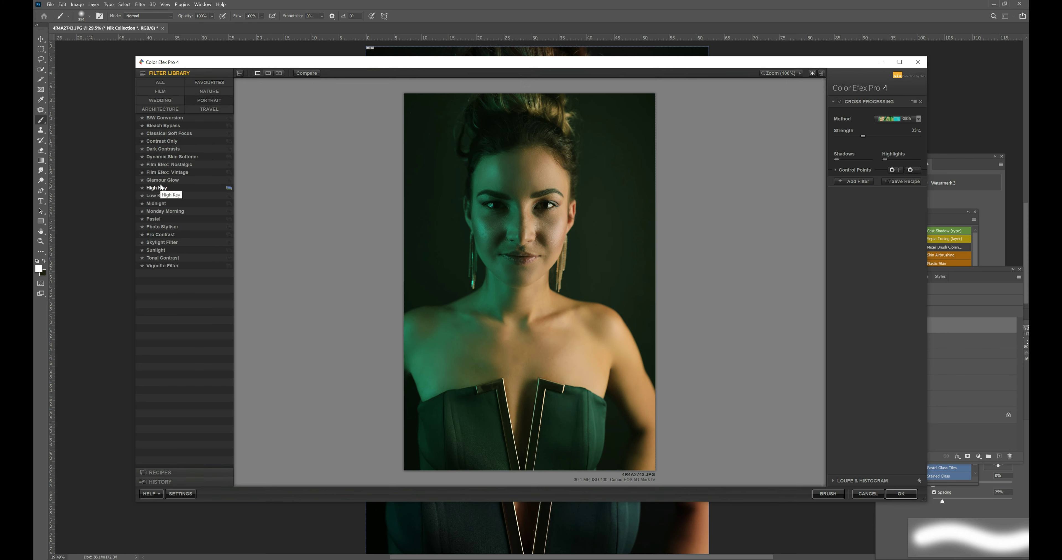
{"action": "left_click", "coordinate": [166, 105]}
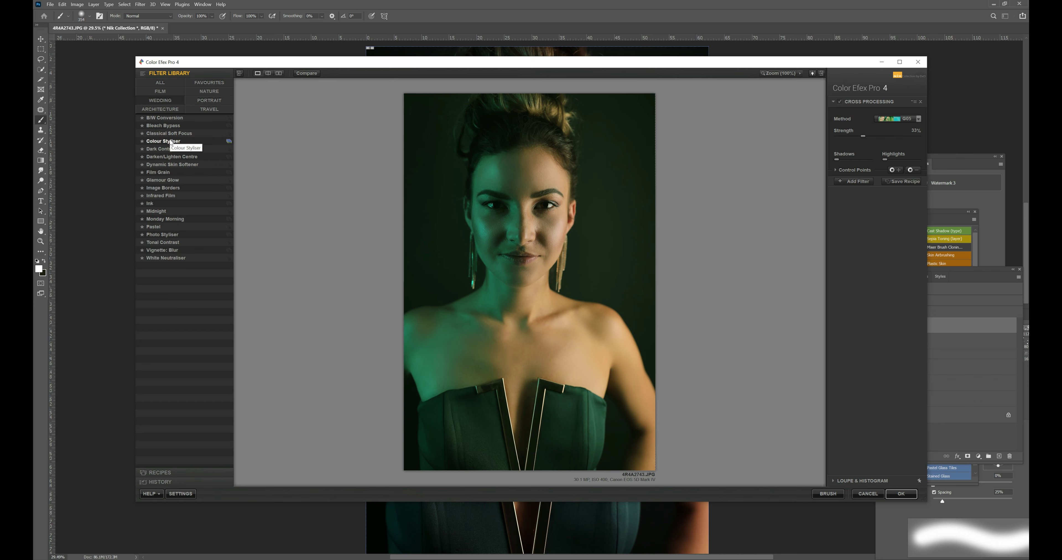
{"action": "left_click", "coordinate": [169, 88]}
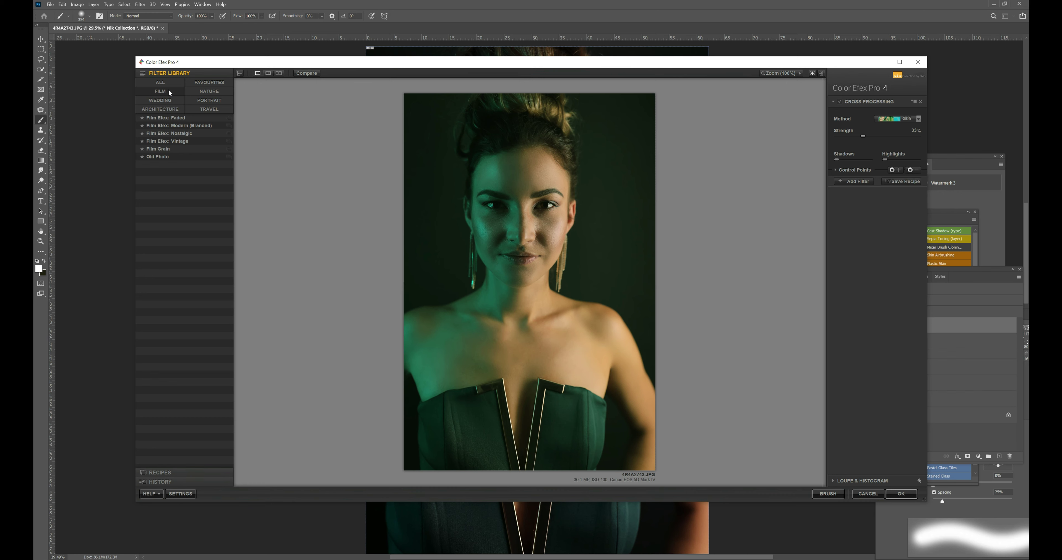
{"action": "left_click", "coordinate": [201, 99]}
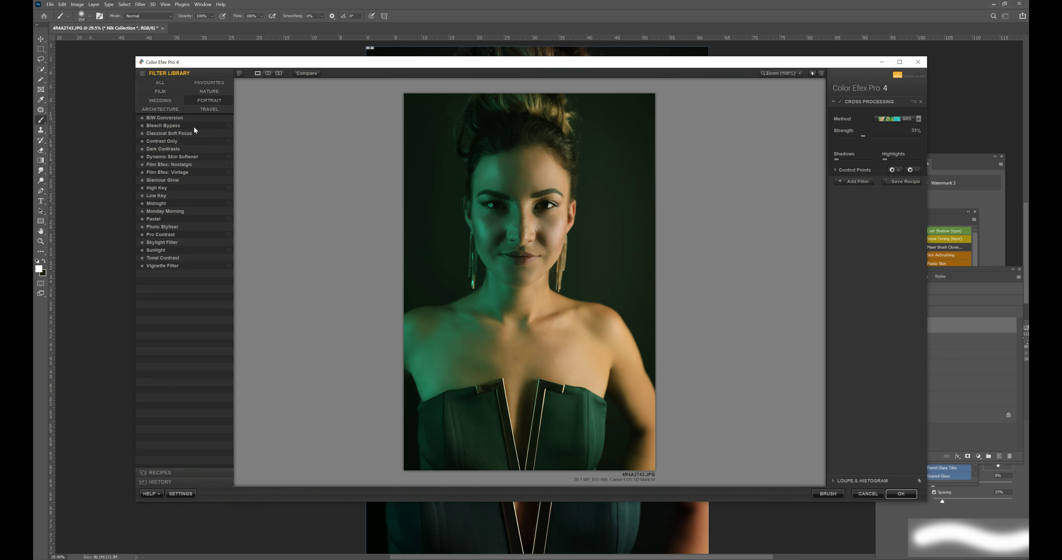
- Try Low Key with Standard Low Key 4%, and High Key with Standard and Dynamic High Key 10% and Saturation 14%
{"action": "left_click", "coordinate": [165, 198]}
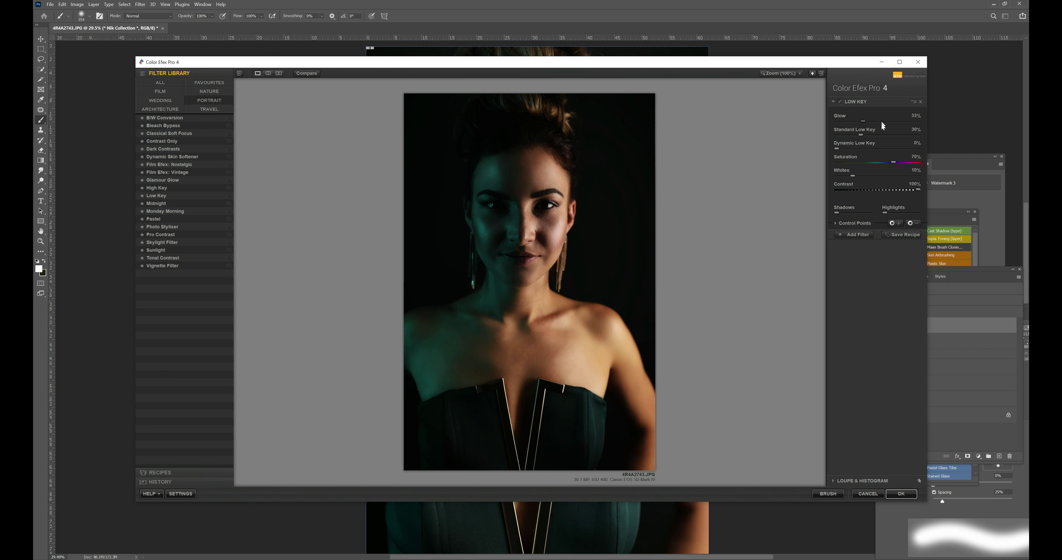
{"action": "left_click_drag", "start_coordinate": [860, 135], "coordinate": [839, 137]}
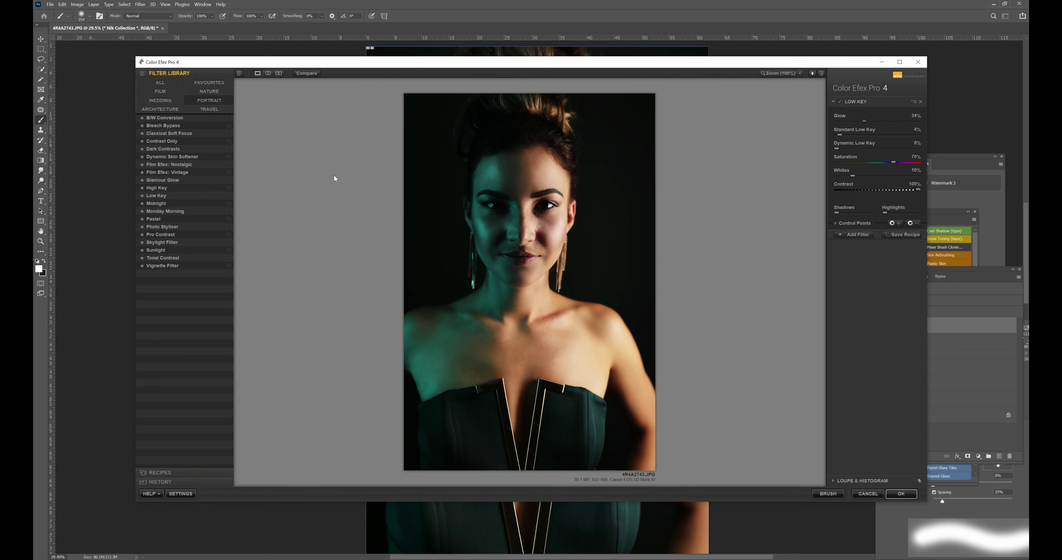
{"action": "left_click", "coordinate": [177, 188]}
{"action": "left_click_drag", "start_coordinate": [850, 135], "coordinate": [844, 134]}
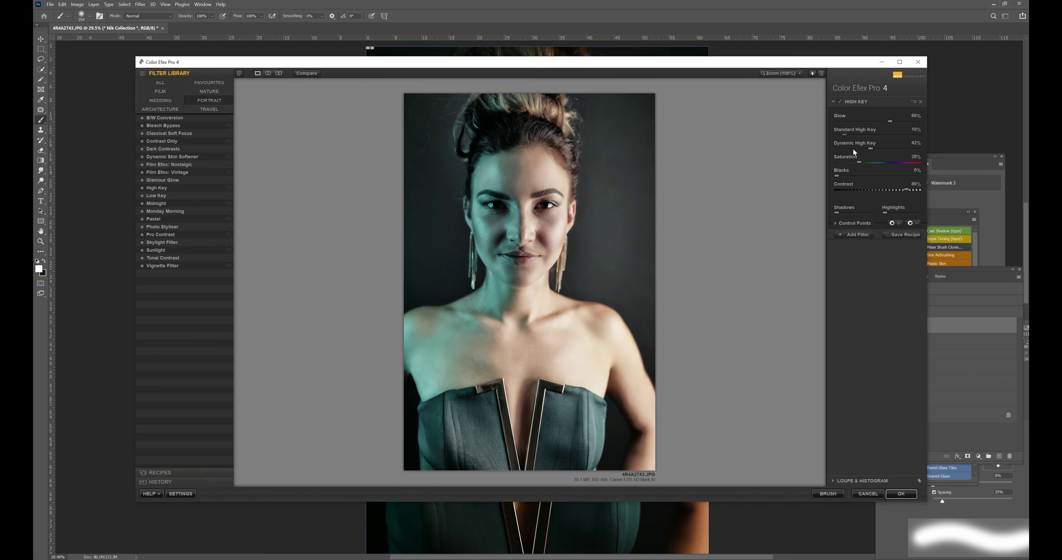
{"action": "left_click", "coordinate": [845, 149]}
{"action": "left_click", "coordinate": [848, 162]}
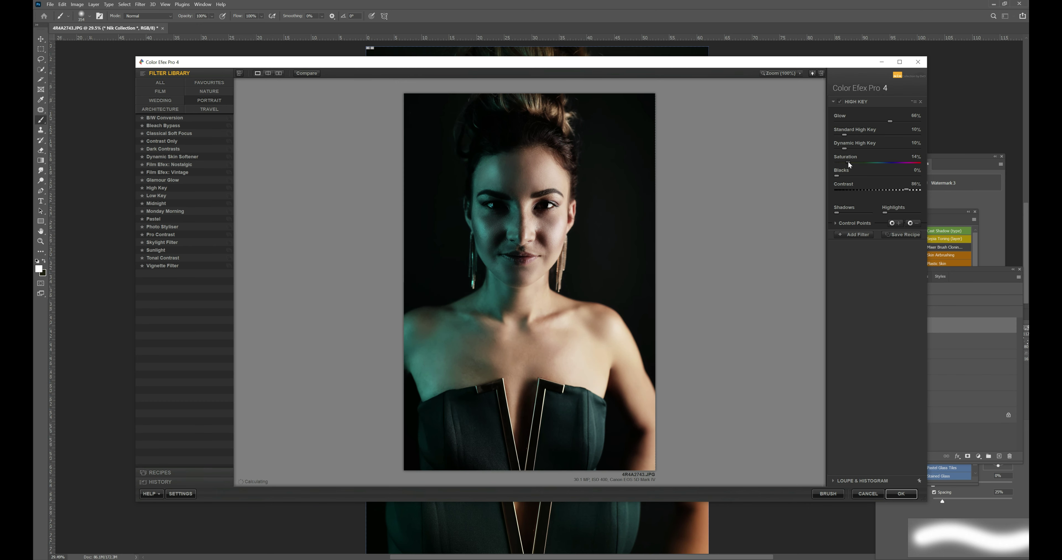
- Try the Dark Contrasts and Contrast Only portrait filters, and cancel the Color Efex Pro 4 session
{"action": "left_click", "coordinate": [180, 146]}
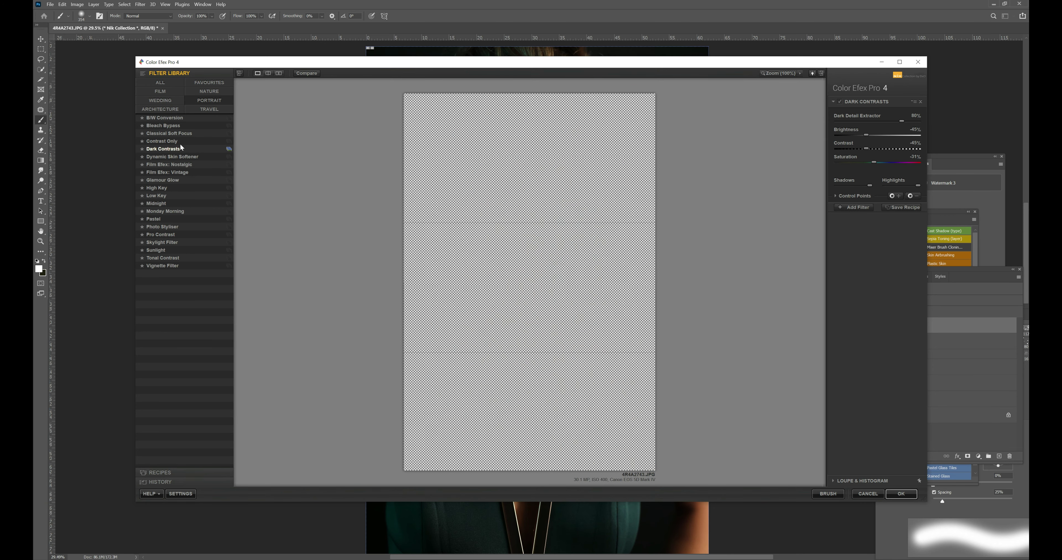
{"action": "left_click", "coordinate": [180, 144]}
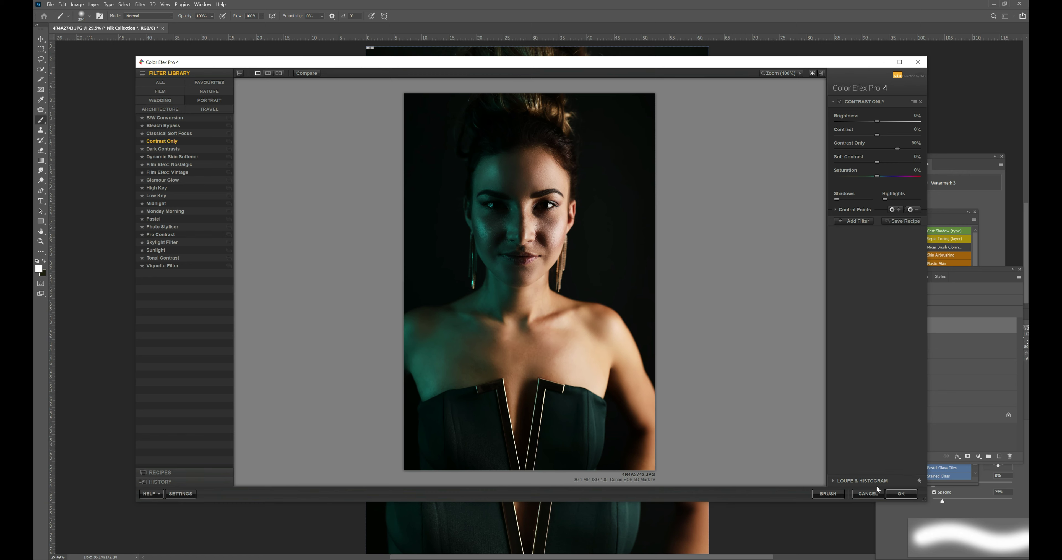
{"action": "left_click", "coordinate": [870, 494]}
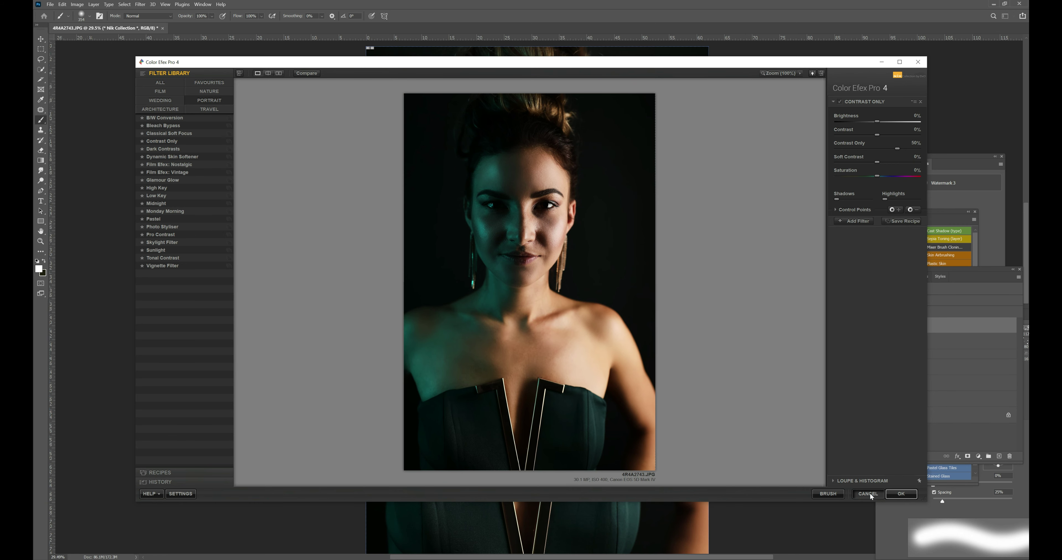